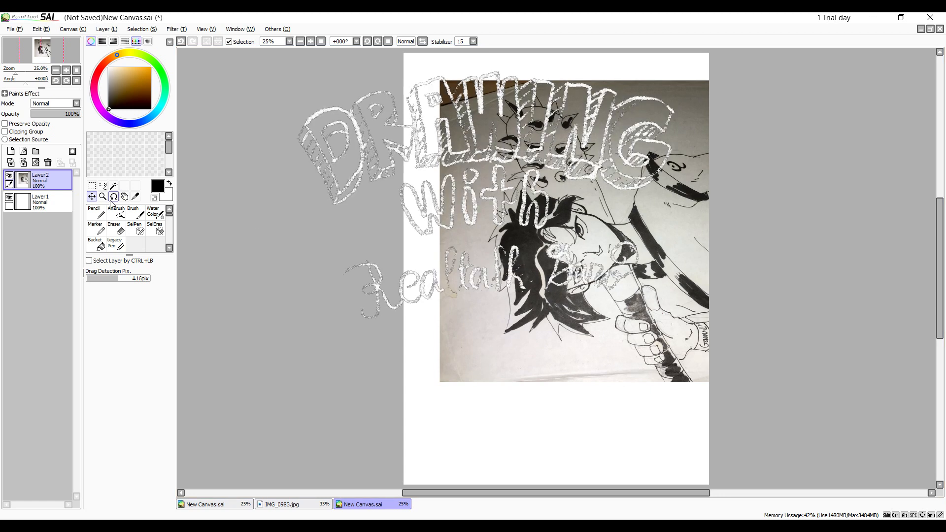
Move the photo on Layer2 lower and slightly to the left on the canvas.
mouse_move(187, 203)
mouse_down()
mouse_move(186, 240)
mouse_move(183, 203)
mouse_up()
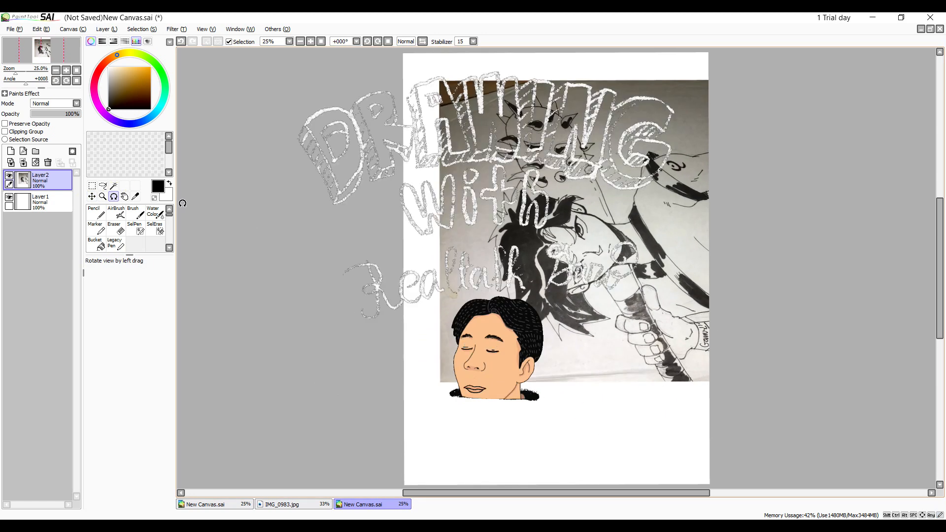
click(66, 80)
click(56, 81)
click(92, 196)
double_click(496, 191)
click(548, 240)
drag(446, 93, 439, 125)
Transform the photo so the figure stands upright and fills the canvas, and lower its layer opacity to 31%.
click(43, 30)
mouse_move(65, 30)
mouse_move(116, 29)
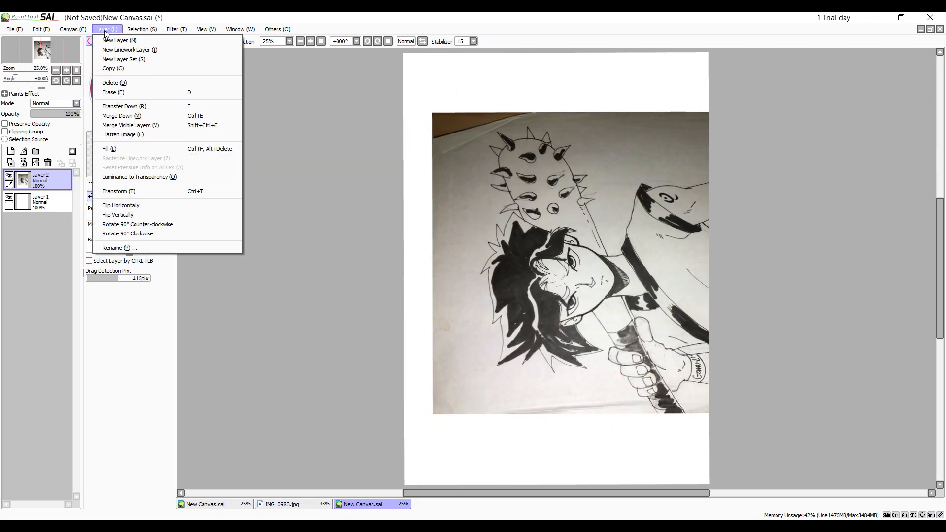
click(115, 192)
drag(849, 110, 751, 77)
drag(621, 232, 542, 204)
drag(675, 437, 727, 490)
drag(542, 220, 545, 231)
drag(405, 269, 402, 268)
key(Return)
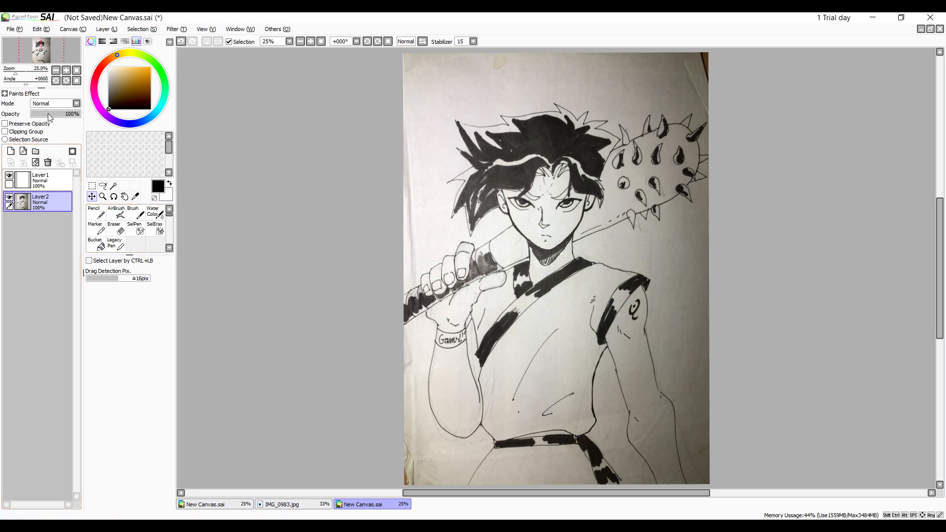
drag(57, 115, 46, 115)
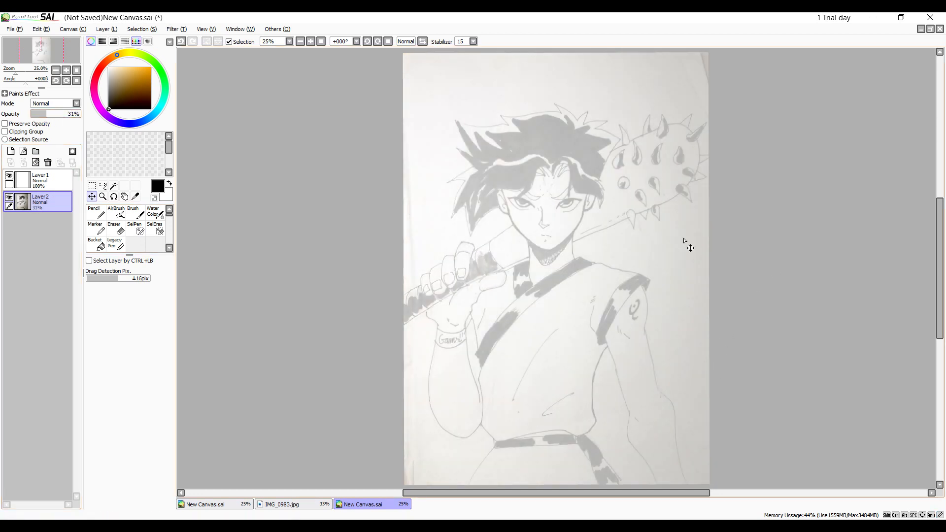
Outline the right-hand eyebrow on Layer1 with the black Pencil at size 14, tracing the faded photo.
click(94, 211)
drag(939, 278, 938, 217)
key(alt)
scroll(938, 214, up, 3)
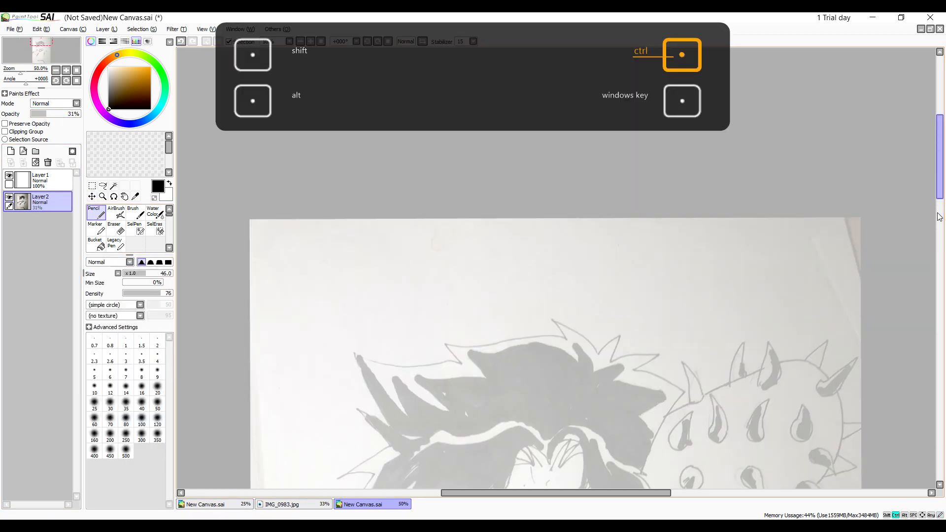
scroll(692, 150, down, 10)
scroll(585, 137, up, 8)
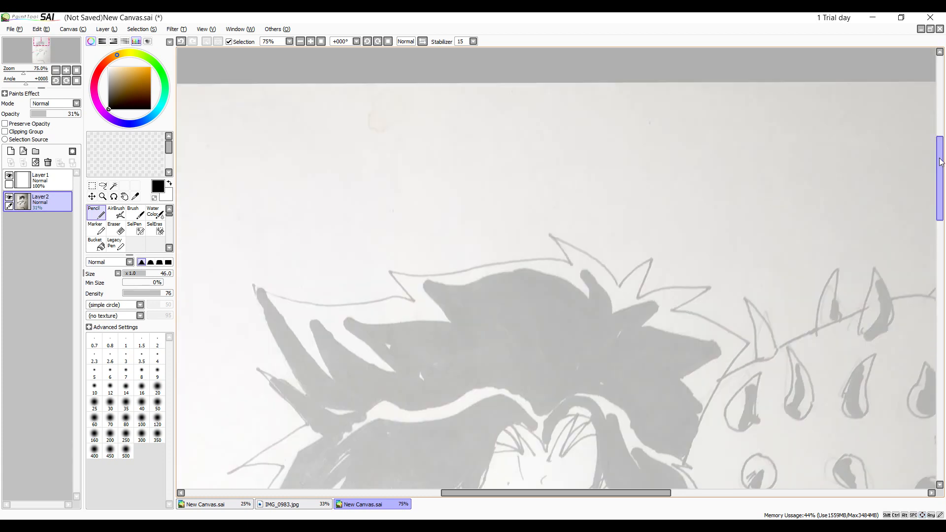
scroll(863, 212, down, 3)
scroll(526, 202, up, 2)
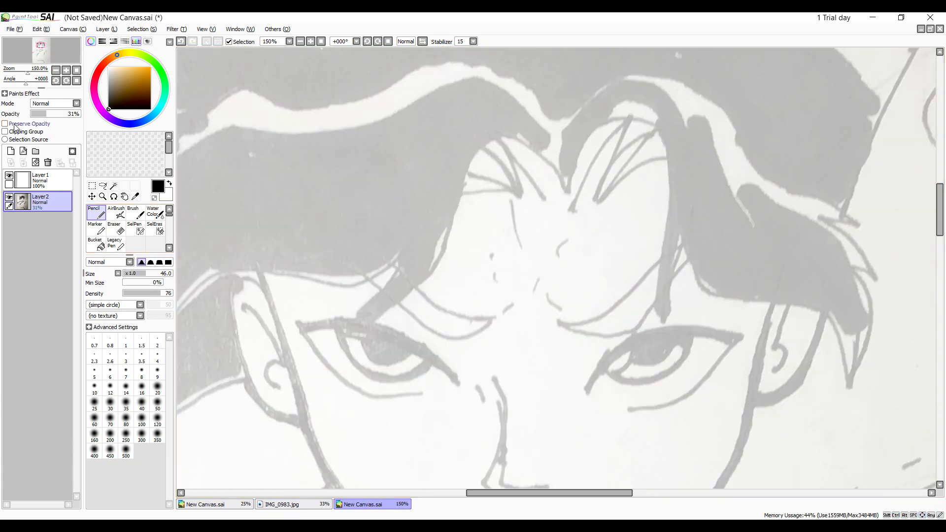
click(130, 273)
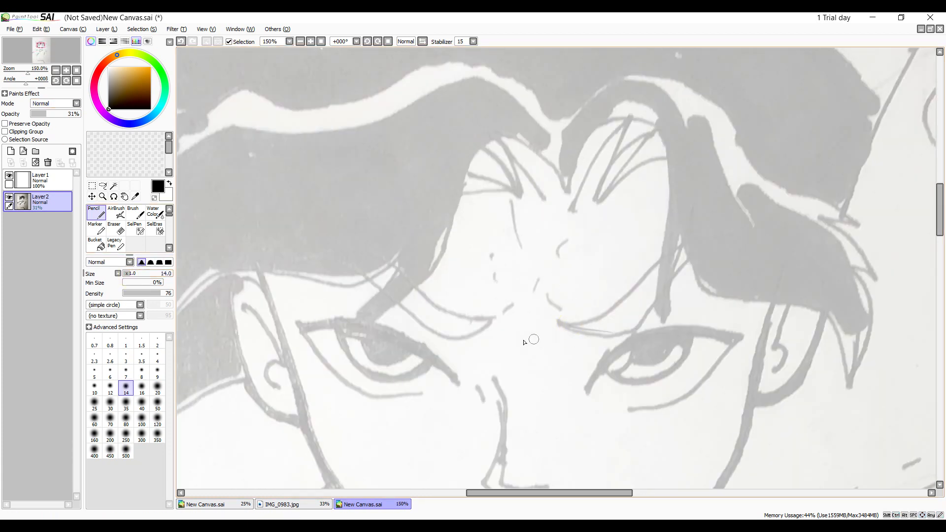
click(39, 180)
drag(564, 324, 640, 334)
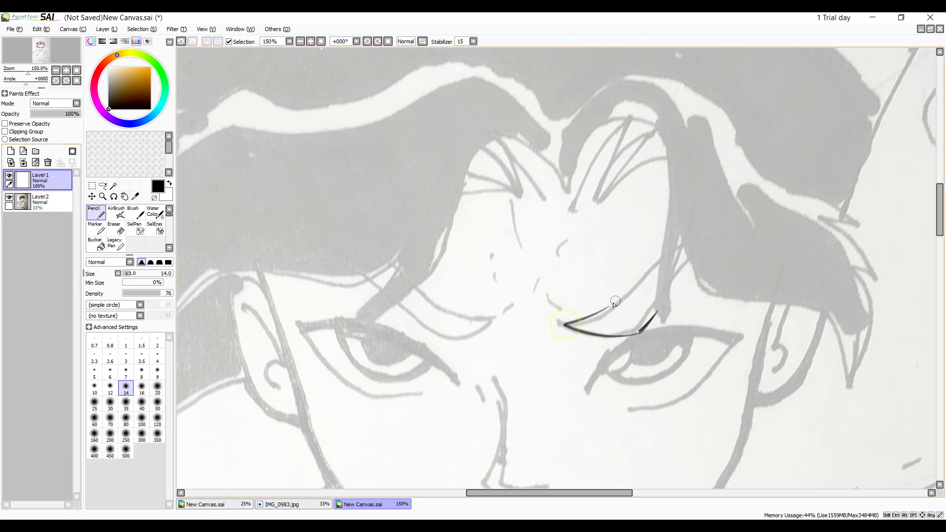
drag(653, 268, 599, 325)
drag(690, 263, 667, 297)
mouse_move(660, 263)
mouse_down()
mouse_move(744, 241)
mouse_move(700, 268)
mouse_up()
mouse_move(676, 271)
mouse_down()
mouse_move(725, 247)
mouse_move(680, 270)
mouse_up()
drag(719, 239, 641, 330)
drag(710, 241, 679, 266)
Fill the right-hand eyebrow solid black with the Pencil at size 23.
click(92, 196)
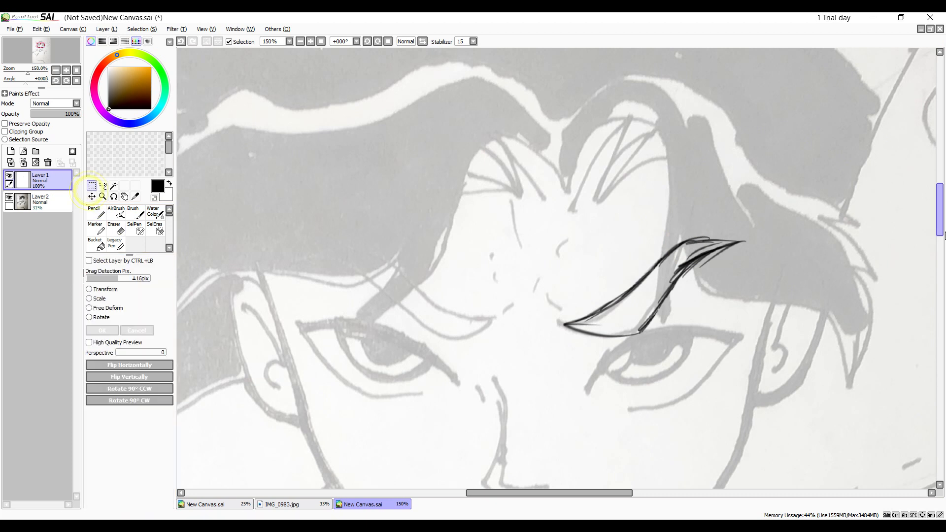
key(e)
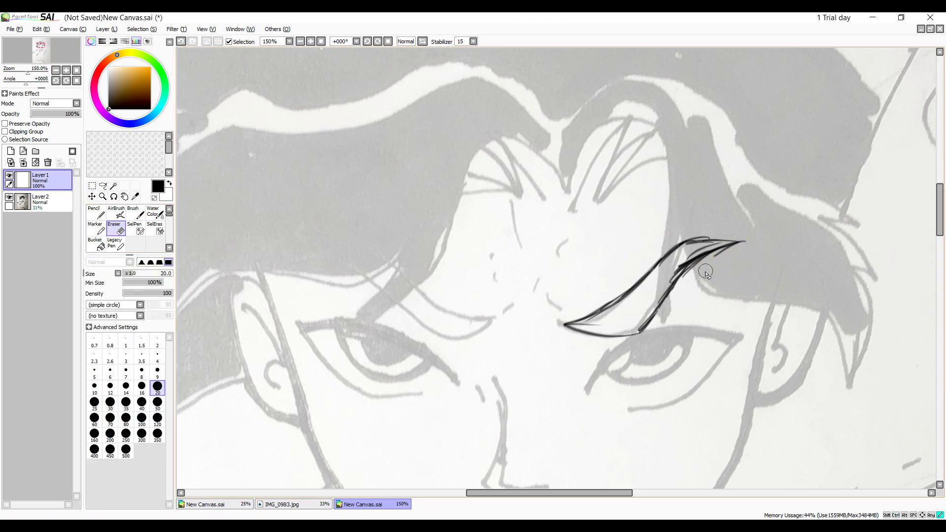
key(m)
mouse_move(680, 259)
mouse_down()
mouse_move(708, 248)
mouse_move(691, 245)
mouse_move(726, 242)
mouse_move(627, 304)
mouse_move(640, 308)
mouse_move(627, 329)
mouse_move(650, 285)
mouse_move(638, 319)
mouse_up()
click(96, 213)
click(142, 274)
mouse_move(649, 286)
mouse_down()
mouse_move(597, 325)
mouse_move(626, 322)
mouse_move(581, 321)
mouse_move(638, 328)
mouse_up()
click(156, 358)
click(168, 262)
click(141, 263)
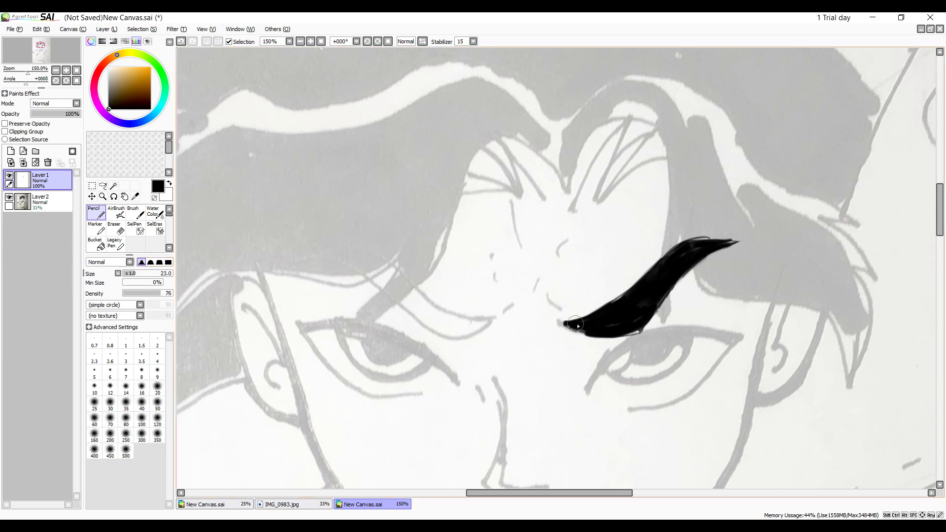
Undo the last stroke and add short hair strokes at both ends of the right-hand eyebrow.
key(ctrl+z)
drag(560, 323, 604, 341)
mouse_move(553, 325)
mouse_down()
mouse_move(584, 347)
mouse_move(567, 344)
mouse_move(613, 304)
mouse_up()
mouse_move(673, 261)
mouse_down()
mouse_move(694, 242)
mouse_move(741, 240)
mouse_up()
mouse_move(740, 239)
mouse_down()
mouse_move(698, 237)
mouse_move(738, 234)
mouse_up()
Start outlining the left-hand eyebrow from its inner end and undo the last strokes.
drag(496, 318, 440, 340)
mouse_move(499, 317)
mouse_down()
mouse_move(442, 332)
mouse_move(471, 315)
mouse_move(389, 273)
mouse_up()
mouse_move(386, 262)
mouse_down()
mouse_move(409, 277)
mouse_move(349, 265)
mouse_up()
key(ctrl+z)
key(ctrl+z)
key(ctrl+z)
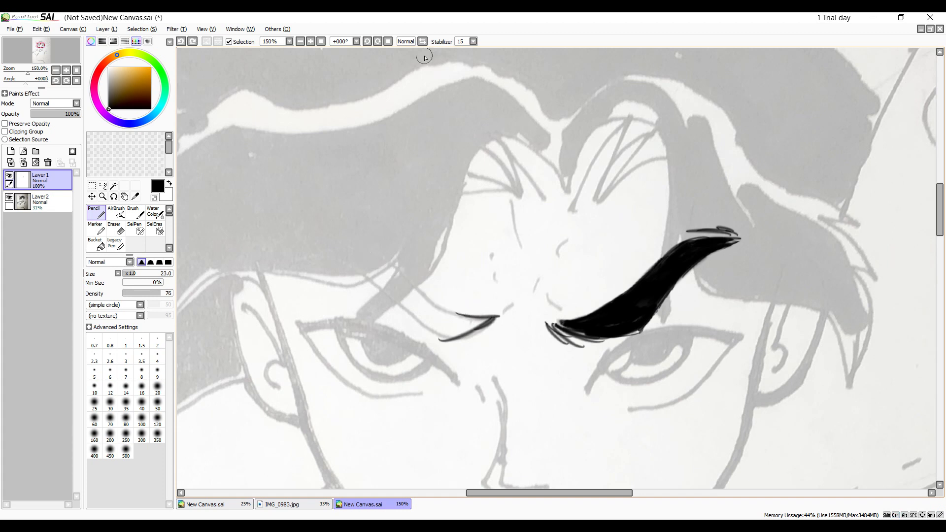
Outline and fill the left-hand eyebrow in black with the Pencil at density 61, adding short hairs at its inner end.
click(367, 42)
click(367, 41)
click(367, 41)
scroll(524, 227, down, 7)
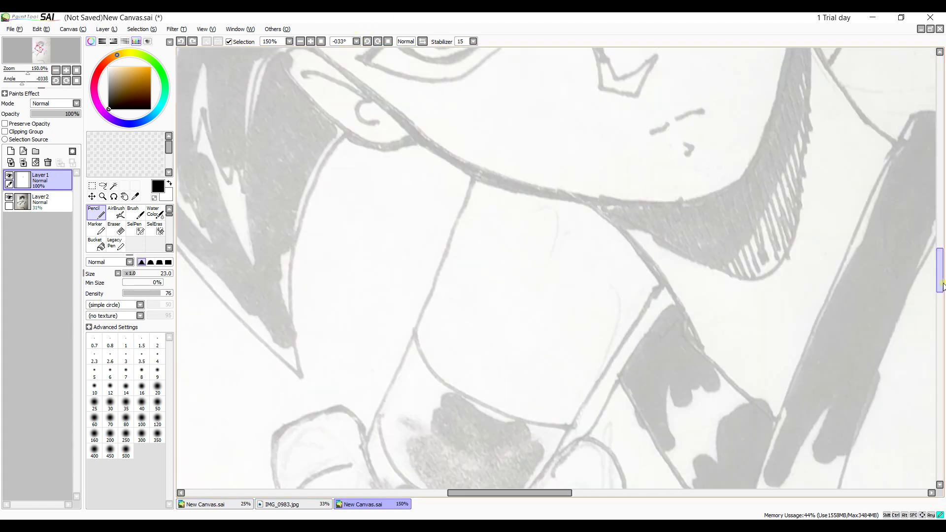
drag(940, 287, 940, 252)
mouse_move(433, 309)
mouse_down()
mouse_move(386, 309)
mouse_move(495, 311)
mouse_up()
mouse_move(378, 337)
mouse_down()
mouse_move(516, 299)
mouse_move(490, 327)
mouse_up()
drag(508, 314, 389, 323)
mouse_move(389, 322)
mouse_down()
mouse_move(421, 319)
mouse_move(403, 321)
mouse_move(430, 335)
mouse_move(430, 319)
mouse_move(448, 330)
mouse_move(433, 334)
mouse_move(461, 327)
mouse_move(416, 313)
mouse_move(455, 321)
mouse_move(458, 342)
mouse_up()
click(168, 262)
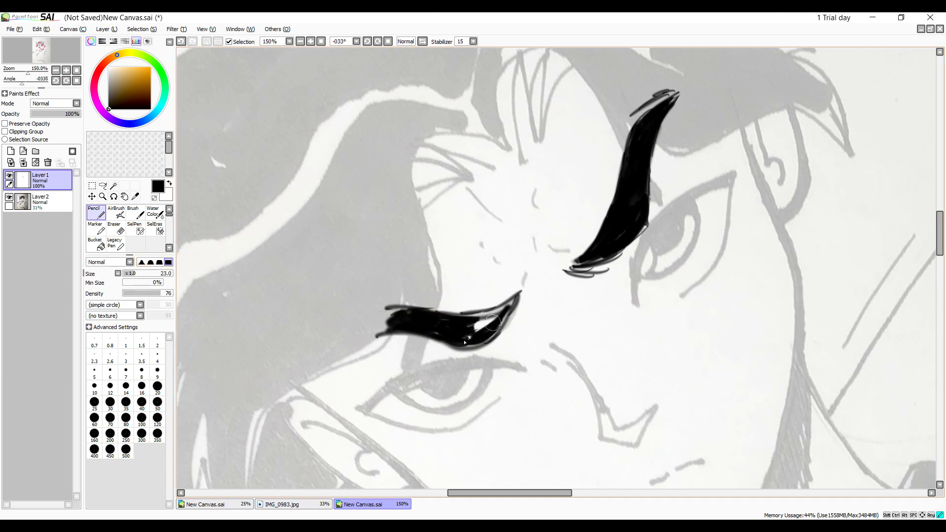
mouse_move(443, 338)
mouse_down()
mouse_move(474, 341)
mouse_move(507, 307)
mouse_move(443, 314)
mouse_move(454, 332)
mouse_move(498, 329)
mouse_move(467, 335)
mouse_move(529, 299)
mouse_up()
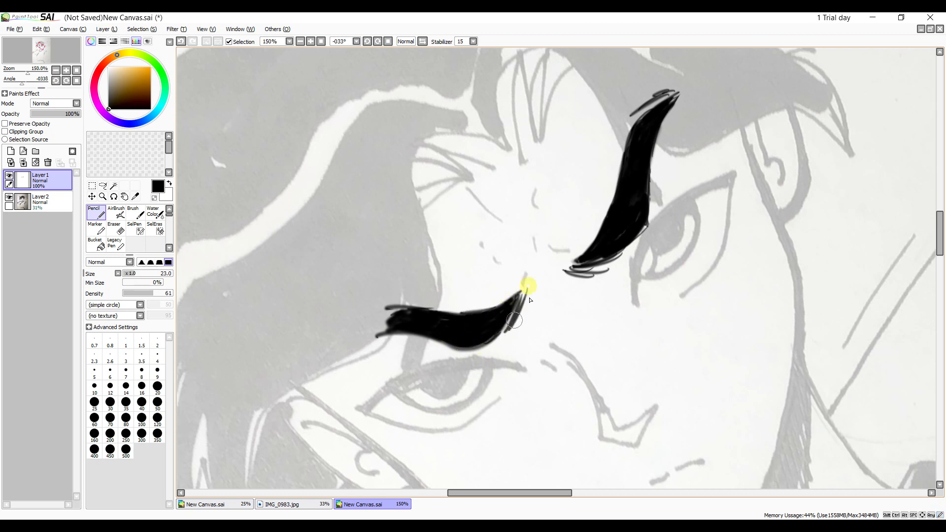
Add short hairs at the right-hand eyebrow's inner end and trace the frown lines between the eyebrows.
drag(574, 268, 628, 261)
drag(542, 235, 572, 253)
drag(539, 190, 539, 212)
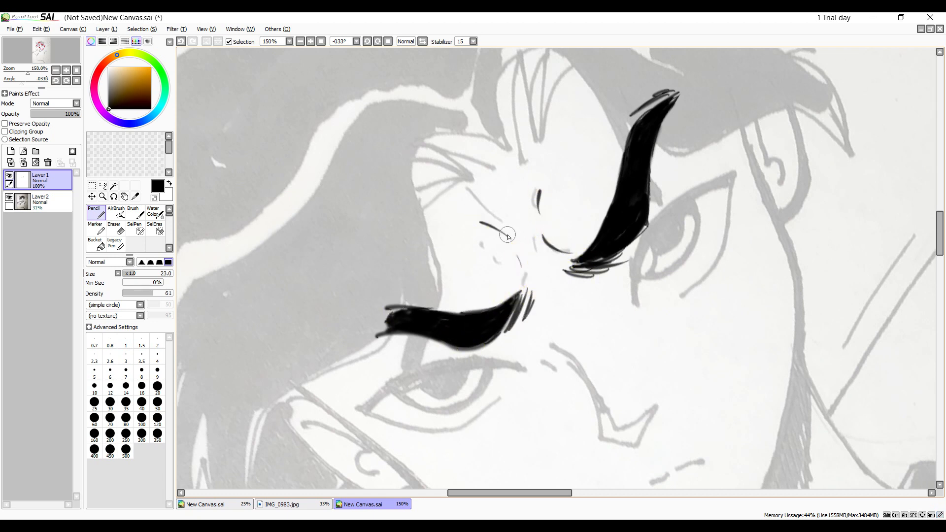
Trace the hairline across the forehead and the pointed lock falling over the left-hand eyebrow.
mouse_move(512, 166)
mouse_down()
mouse_move(426, 210)
mouse_move(599, 106)
mouse_up()
mouse_move(537, 53)
mouse_down()
mouse_move(513, 157)
mouse_move(424, 240)
mouse_up()
drag(420, 186, 431, 245)
drag(434, 252, 400, 387)
drag(435, 285, 404, 392)
drag(405, 300, 401, 386)
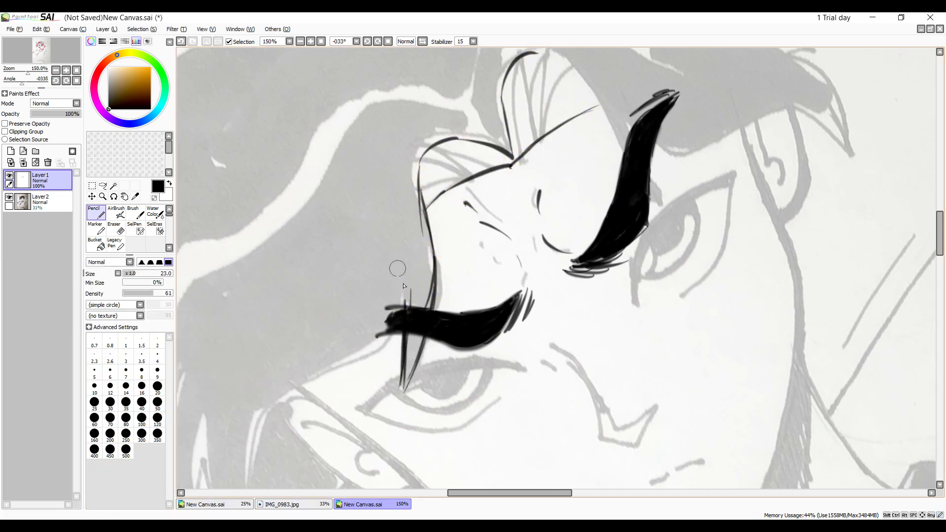
drag(401, 275, 404, 313)
drag(390, 331, 260, 437)
Draw the fine hair strands inside the left lobe of the forehead hairline.
drag(510, 156, 436, 164)
mouse_move(486, 168)
mouse_down()
mouse_move(445, 180)
mouse_move(454, 153)
mouse_up()
drag(428, 156, 474, 143)
Trace the right lobe of the hairline down to the eyebrow and draw fine hair strands inside it.
click(378, 41)
click(378, 41)
click(377, 42)
click(377, 42)
click(377, 42)
click(378, 42)
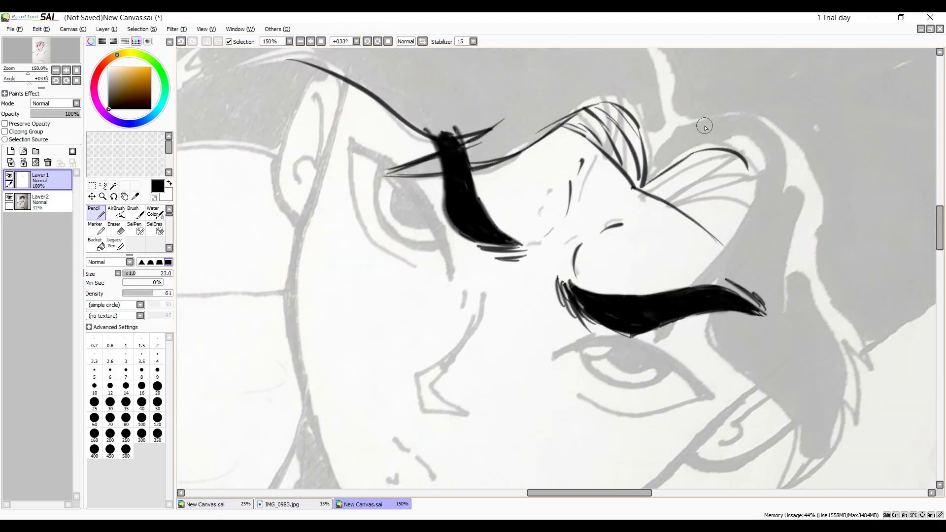
key(Right)
key(Right)
key(Left)
drag(526, 168, 468, 283)
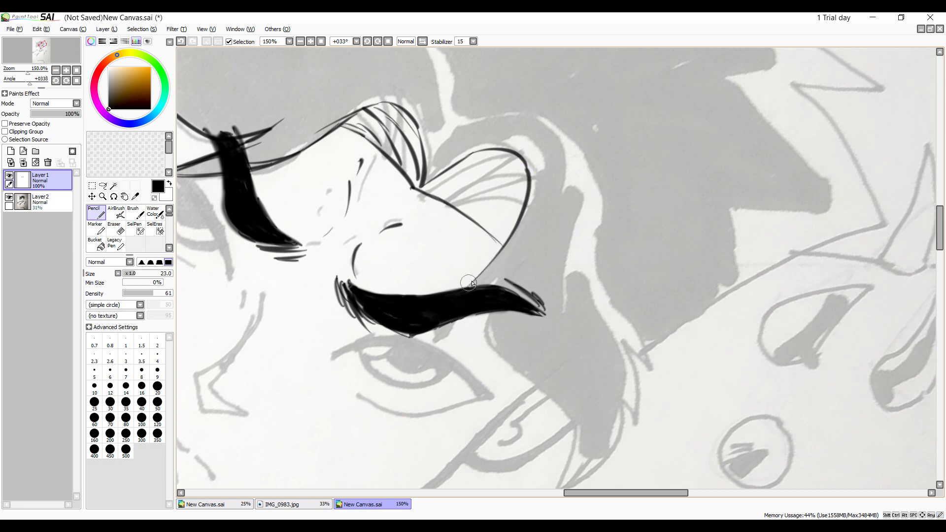
drag(428, 192, 494, 162)
drag(508, 163, 529, 171)
mouse_move(447, 198)
mouse_down()
mouse_move(530, 184)
mouse_move(522, 204)
mouse_up()
mouse_move(473, 221)
mouse_down()
mouse_move(520, 225)
mouse_move(520, 238)
mouse_up()
Clean up the right hairline with the Eraser and draw the small lock tip crossing the right-hand eyebrow.
click(116, 228)
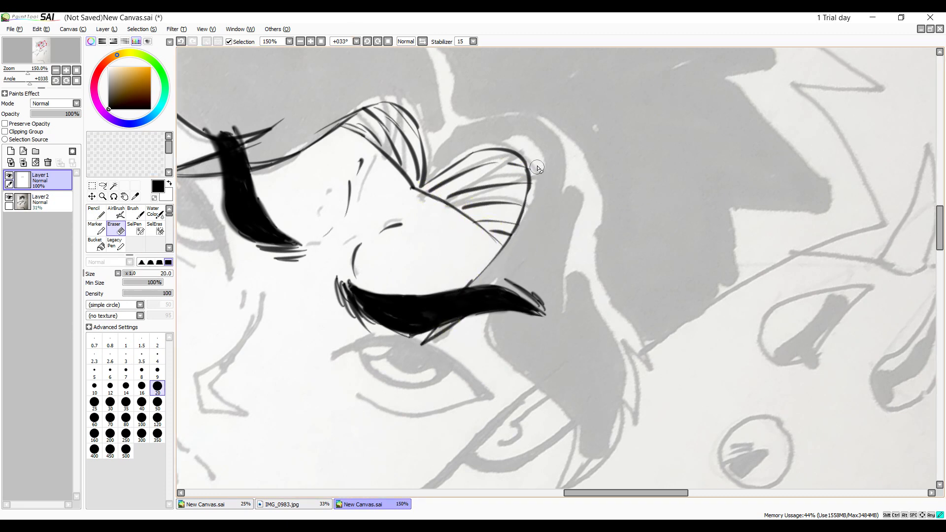
key(n)
drag(526, 254, 473, 285)
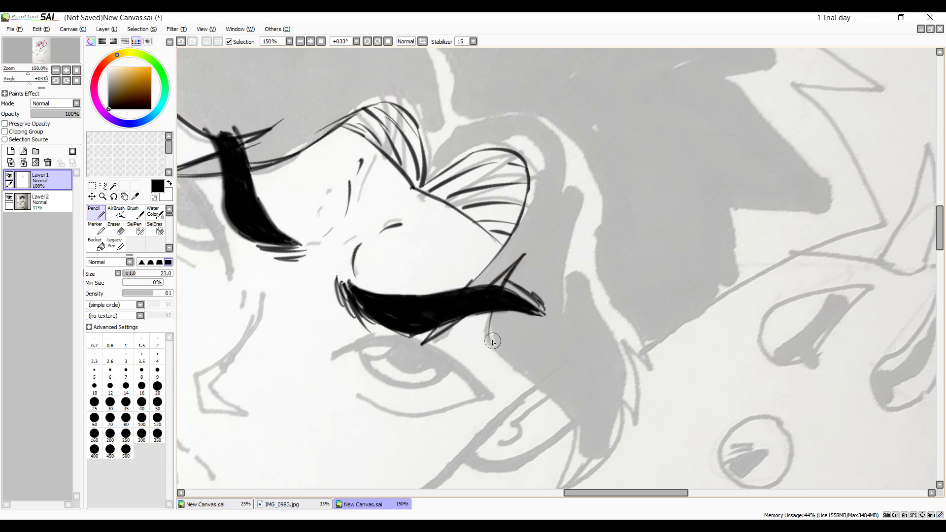
Trace the pointed hair lock hanging over the right ear, including its split tips and outer edge.
drag(494, 340, 573, 455)
key(ctrl+z)
drag(490, 343, 545, 455)
drag(938, 241, 939, 261)
mouse_move(562, 247)
mouse_down()
mouse_move(547, 318)
mouse_move(561, 343)
mouse_up()
mouse_move(614, 238)
mouse_down()
mouse_move(612, 258)
mouse_move(556, 348)
mouse_up()
mouse_move(615, 239)
mouse_down()
mouse_move(592, 308)
mouse_move(600, 308)
mouse_up()
drag(607, 92, 659, 241)
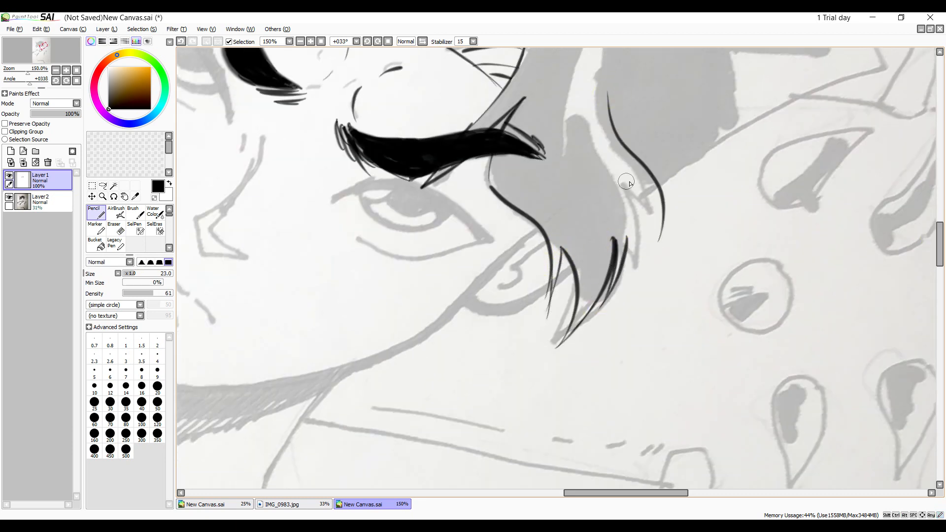
drag(632, 181, 659, 242)
drag(625, 228, 612, 279)
Trace the curved hair highlight above the right-hand eyebrow and undo the stray stroke.
drag(936, 242, 935, 220)
mouse_move(435, 202)
mouse_down()
mouse_move(572, 201)
mouse_move(609, 284)
mouse_up()
drag(604, 298, 166, 492)
key(ctrl+z)
Trace the inner hair spikes above the left ear and erase the left-hand eyebrow's outer end extending past the hairline.
drag(640, 494, 568, 498)
mouse_move(940, 224)
mouse_down()
mouse_move(940, 459)
mouse_move(945, 201)
mouse_up()
mouse_move(538, 67)
mouse_down()
mouse_move(439, 87)
mouse_move(355, 140)
mouse_up()
key(ctrl+z)
mouse_move(510, 80)
mouse_down()
mouse_move(336, 158)
mouse_move(488, 117)
mouse_up()
drag(428, 127, 331, 232)
drag(459, 149, 379, 201)
drag(493, 162, 380, 212)
key(e)
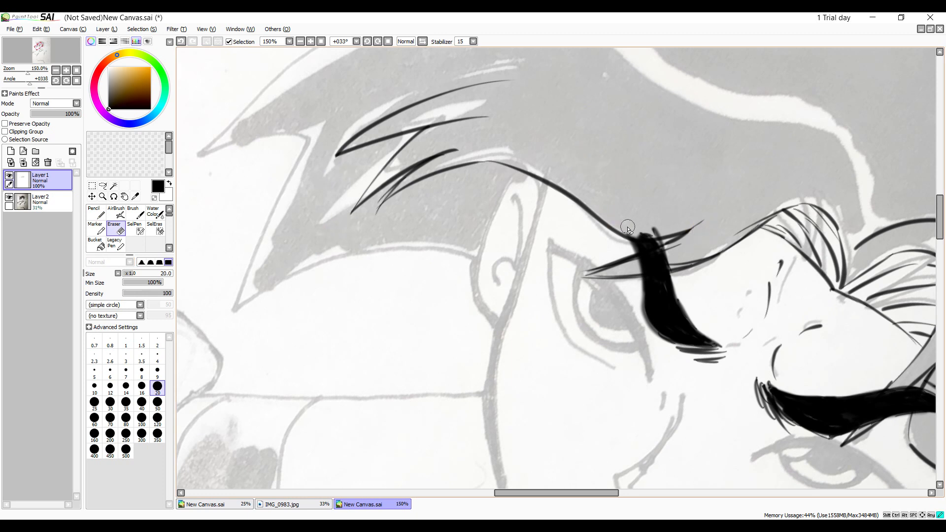
Trace the large outer hair spikes on the left side of the head and erase their overshooting tips.
key(n)
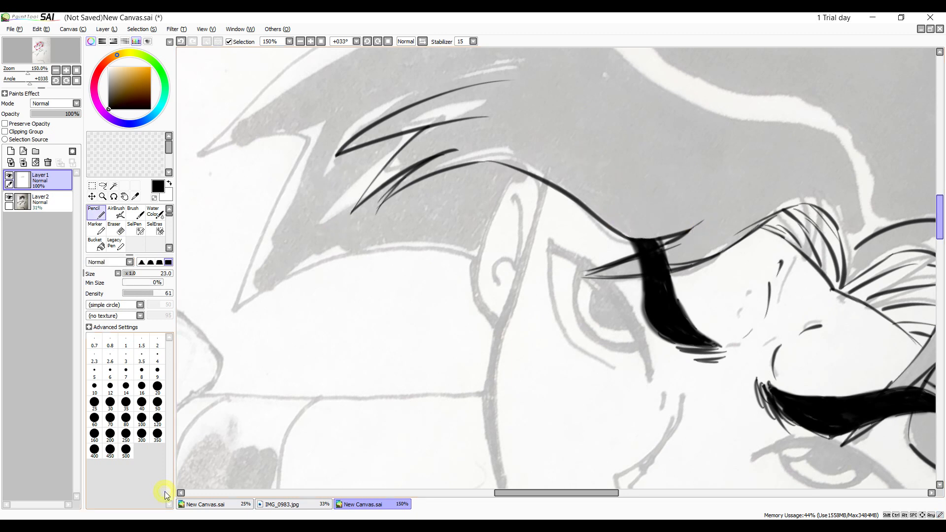
scroll(945, 212, up, 5)
drag(944, 212, 941, 346)
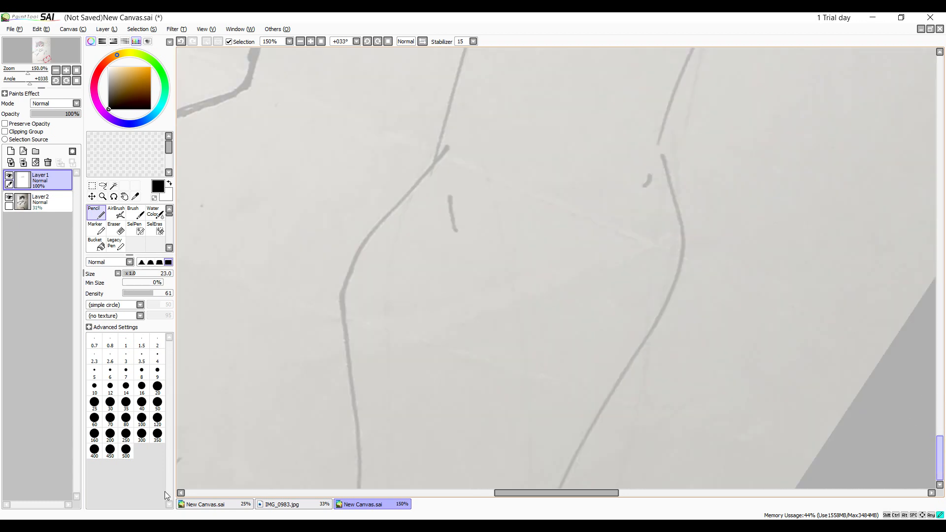
key(ctrl)
scroll(443, 286, up, 15)
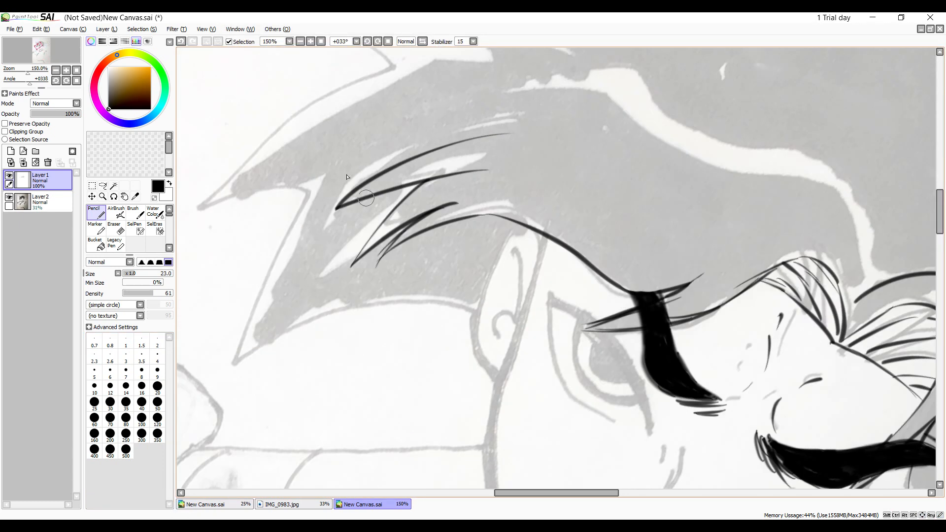
drag(308, 197, 238, 389)
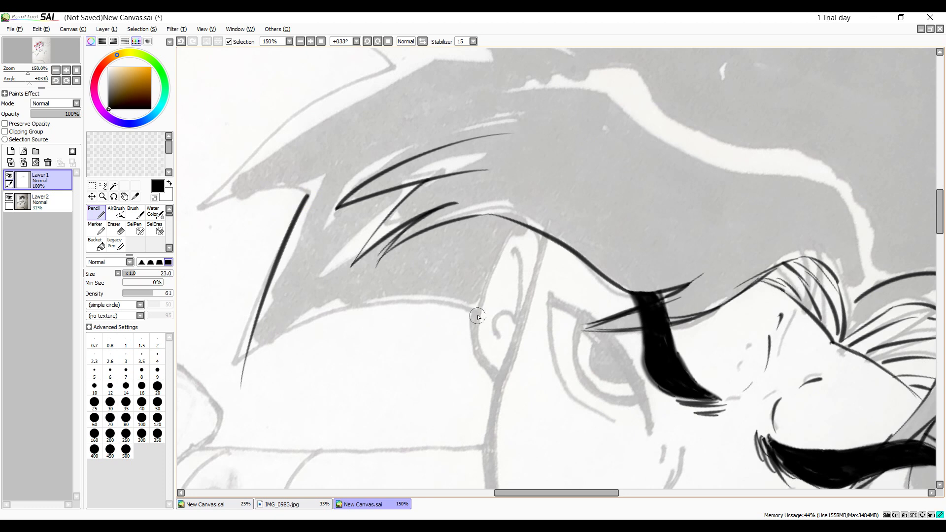
drag(478, 314, 255, 396)
drag(274, 324, 254, 397)
drag(395, 67, 197, 231)
drag(308, 195, 190, 246)
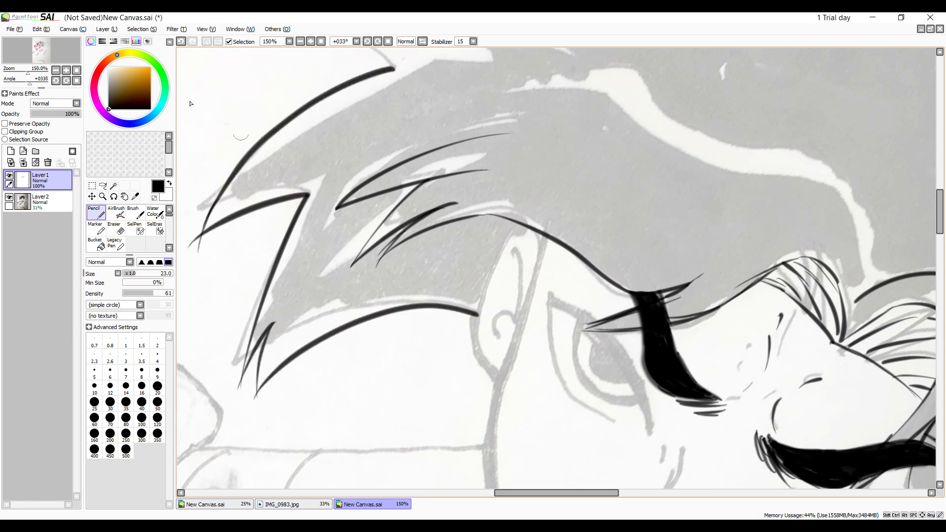
key(e)
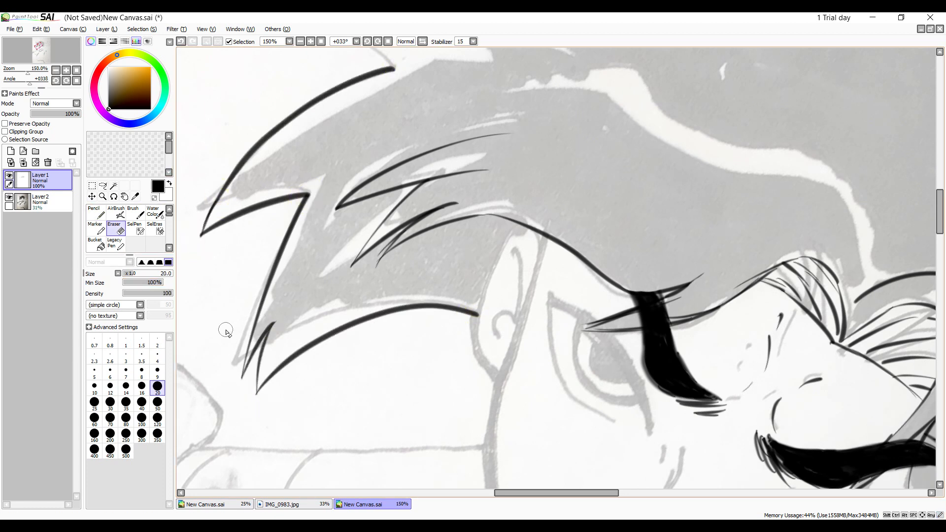
Trace the upper hair outline from the left tuft across the crown and erase the overlapping line end at the spike.
key(n)
scroll(226, 296, up, 5)
drag(394, 308, 287, 265)
mouse_move(289, 265)
mouse_down()
mouse_move(477, 261)
mouse_move(457, 116)
mouse_move(515, 226)
mouse_up()
scroll(866, 172, up, 3)
drag(548, 127, 498, 346)
drag(548, 125, 807, 314)
drag(536, 493, 606, 498)
mouse_move(373, 243)
mouse_down()
mouse_move(391, 337)
mouse_move(682, 489)
mouse_up()
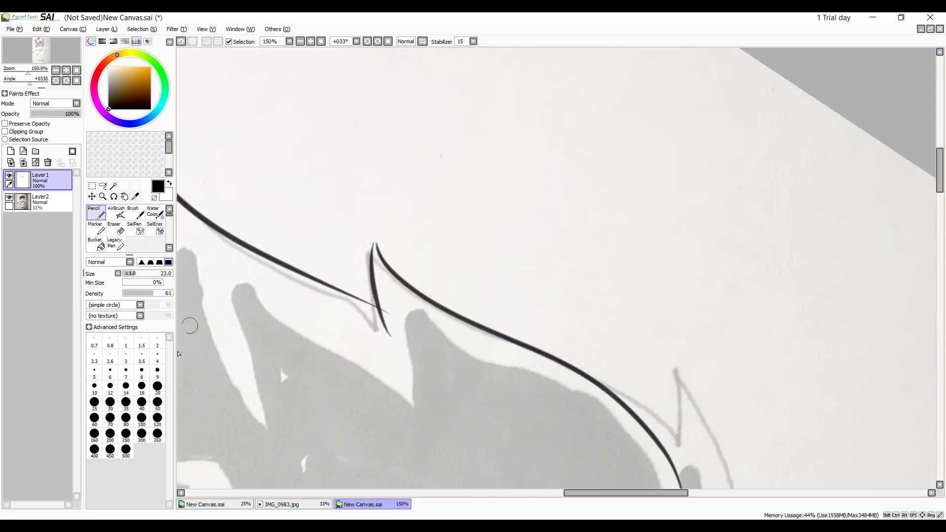
key(e)
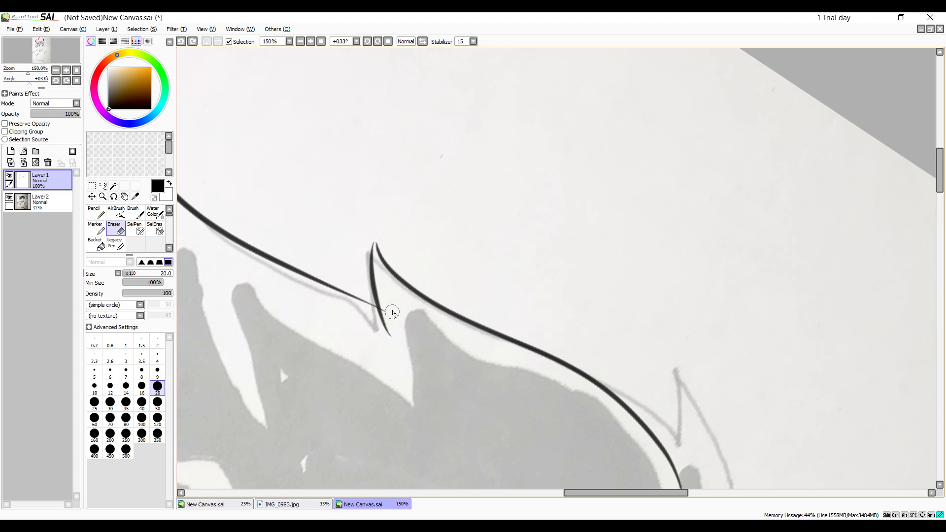
Trace the jagged hair spikes down the right side of the head and clean them up with the Eraser.
scroll(561, 352, right, 4)
scroll(561, 352, down, 4)
key(n)
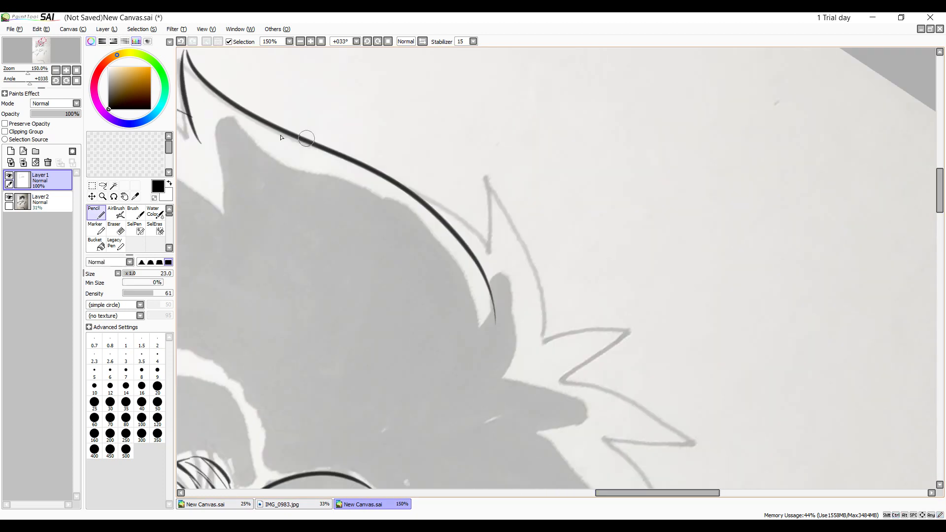
drag(482, 265, 449, 147)
drag(450, 148, 546, 340)
mouse_move(544, 341)
mouse_down()
mouse_move(640, 332)
mouse_move(567, 391)
mouse_up()
mouse_move(565, 391)
mouse_down()
mouse_move(649, 429)
mouse_move(706, 438)
mouse_up()
drag(938, 196, 938, 225)
mouse_move(702, 211)
mouse_down()
mouse_move(693, 209)
mouse_move(703, 343)
mouse_up()
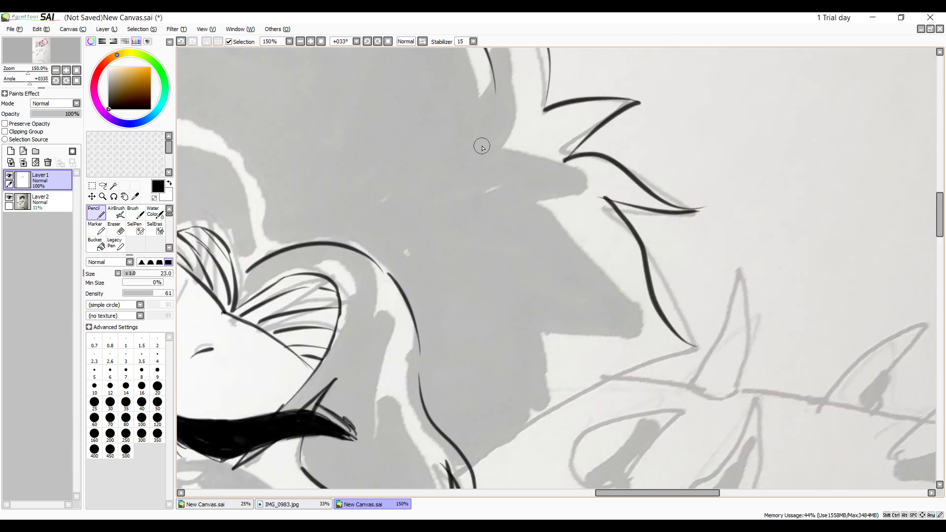
key(e)
Trace the lower right edge of the hair and its small spikes next to the spiked club.
key(n)
drag(936, 241, 936, 258)
mouse_move(472, 304)
mouse_down()
mouse_move(567, 246)
mouse_move(554, 239)
mouse_up()
mouse_move(595, 206)
mouse_down()
mouse_move(634, 219)
mouse_move(695, 182)
mouse_move(566, 195)
mouse_up()
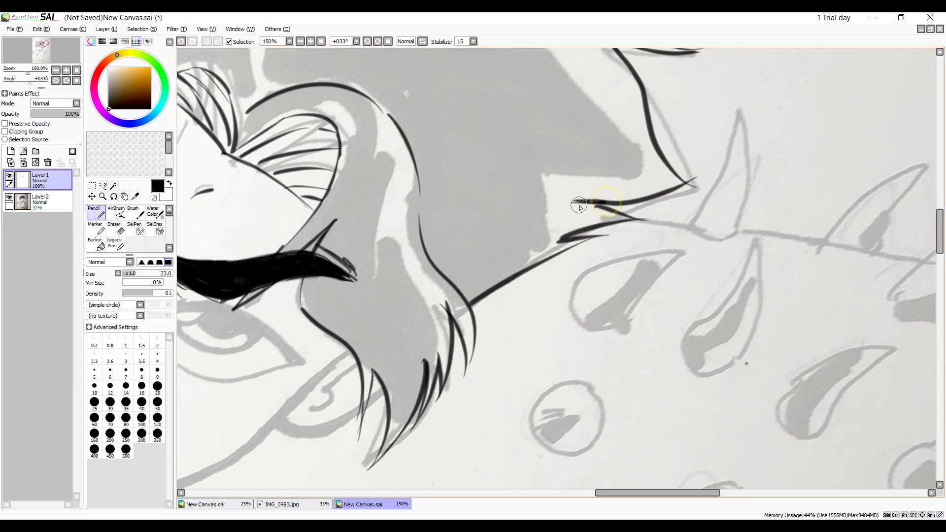
Erase the overshooting spike tips beside the club and trace the inner edges of the forelock on the right.
key(e)
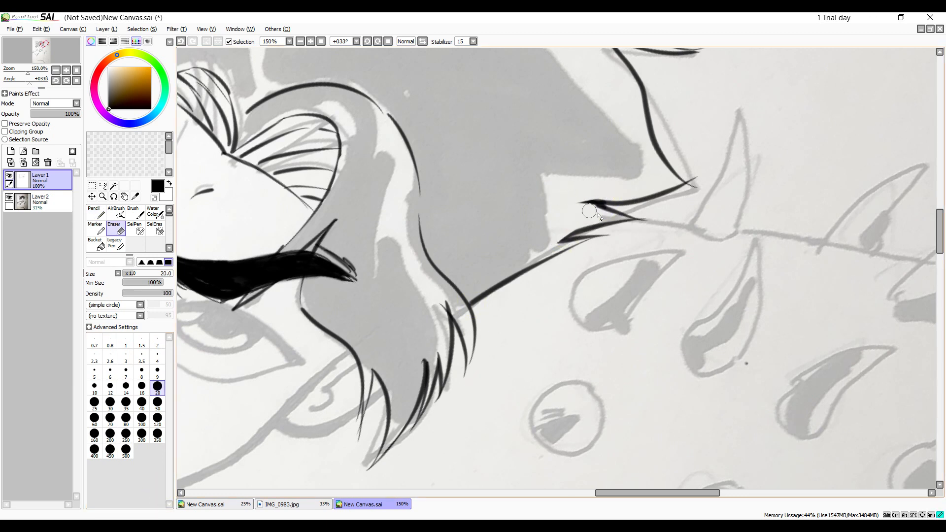
key(n)
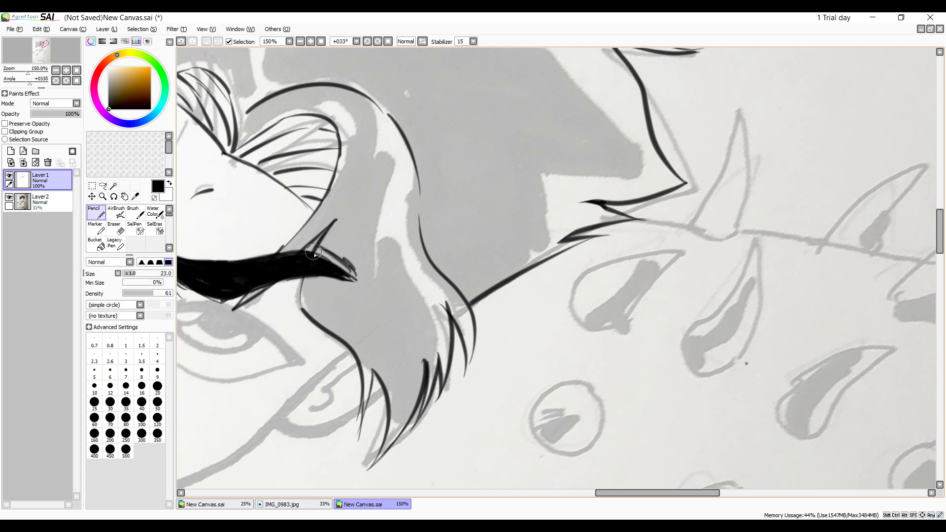
drag(243, 139, 347, 195)
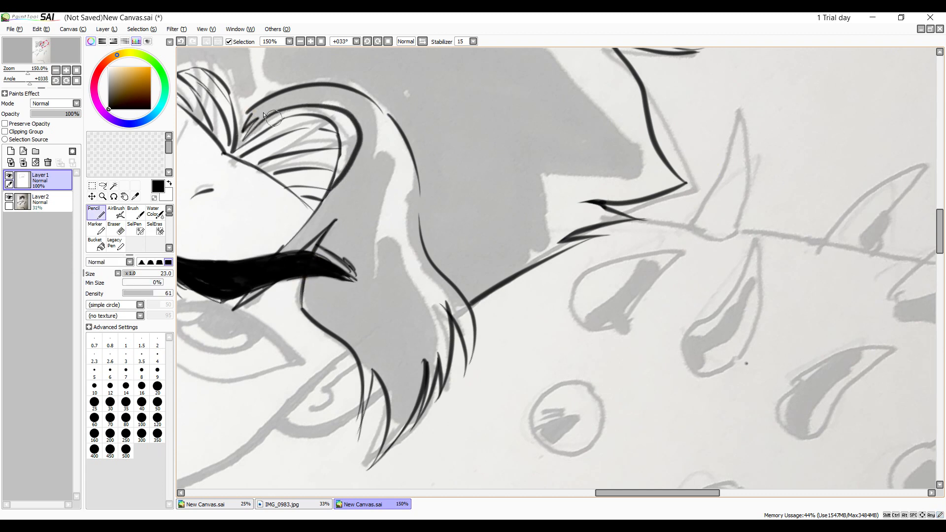
mouse_move(374, 107)
mouse_down()
mouse_move(400, 154)
mouse_move(446, 308)
mouse_up()
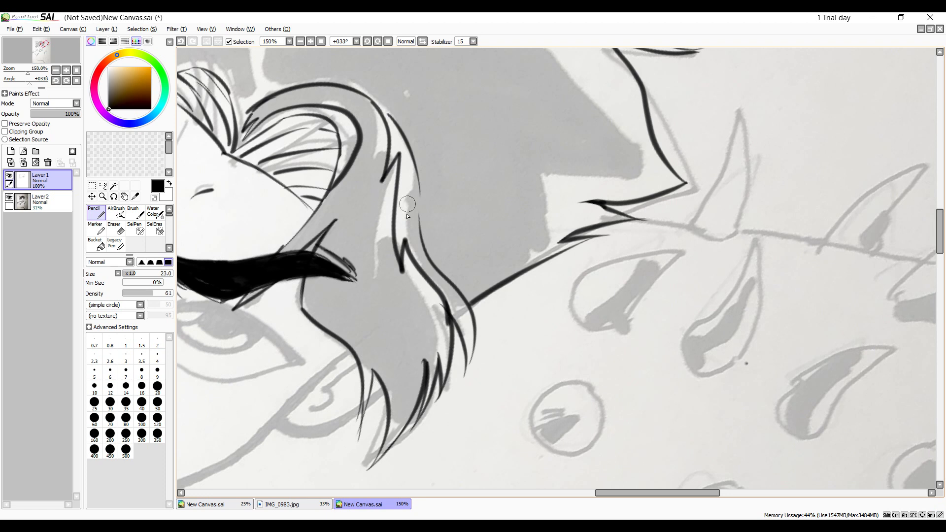
Thin the outer line of the right forelock with the Eraser at size 14.
key(e)
key(bracketleft)
key(bracketleft)
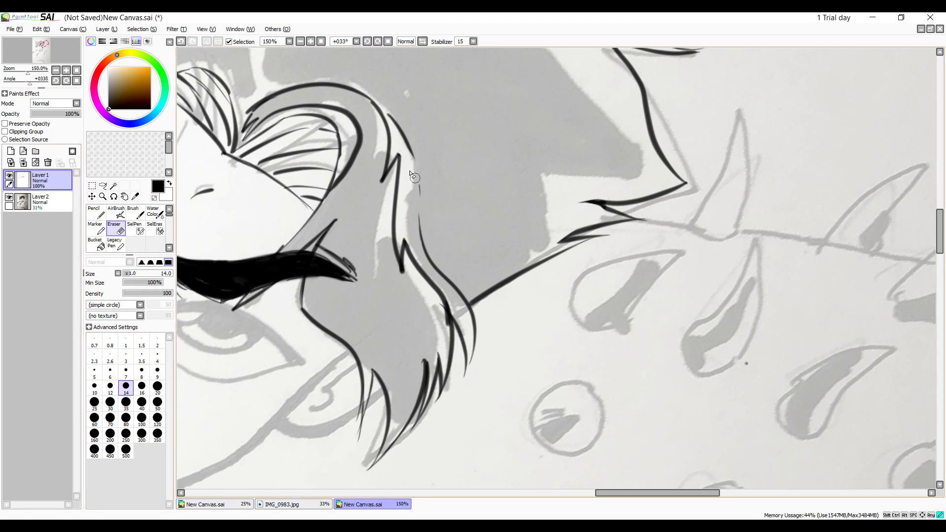
key(n)
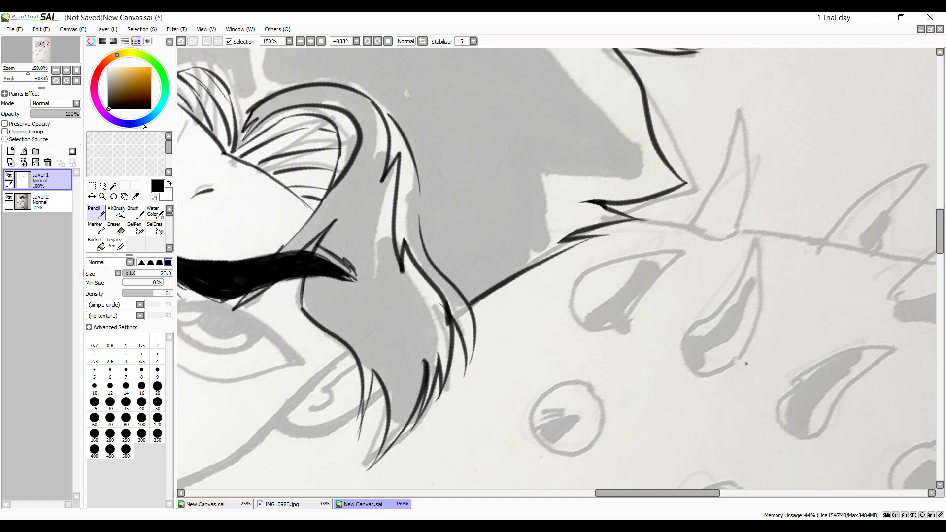
Select the enclosed area of the right forelock with the Magic Wand and fill it with black.
click(114, 186)
click(363, 272)
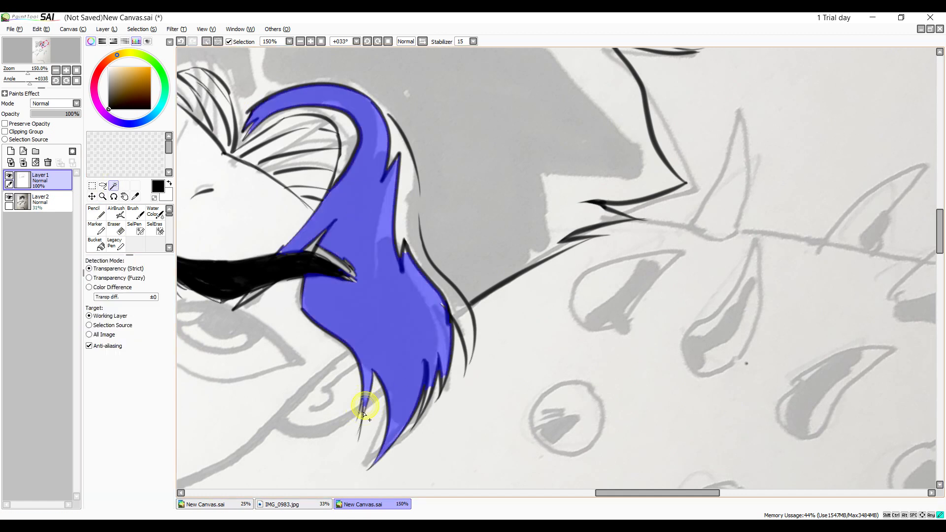
click(424, 390)
key(ctrl+f)
key(ctrl+d)
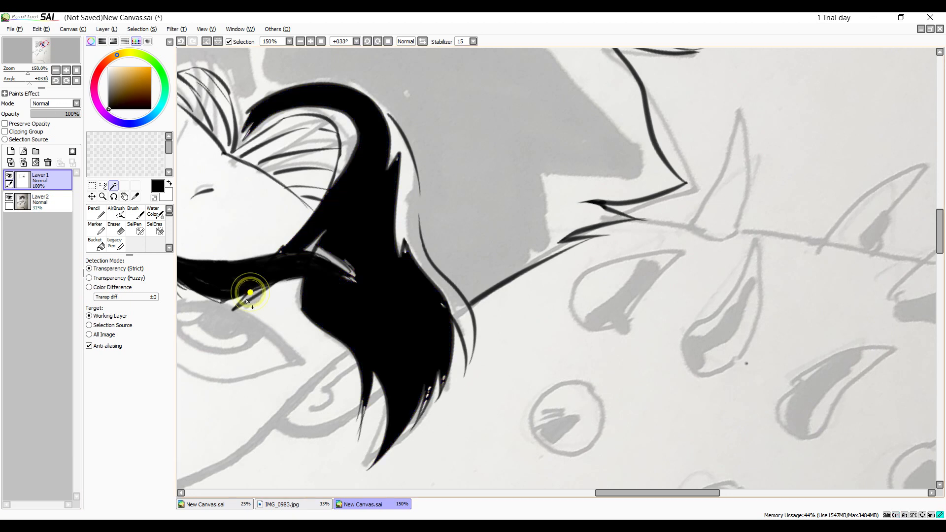
Cover the unfilled specks along the right forelock's tips, root and eyebrow overlap with the black Pencil.
key(n)
click(253, 291)
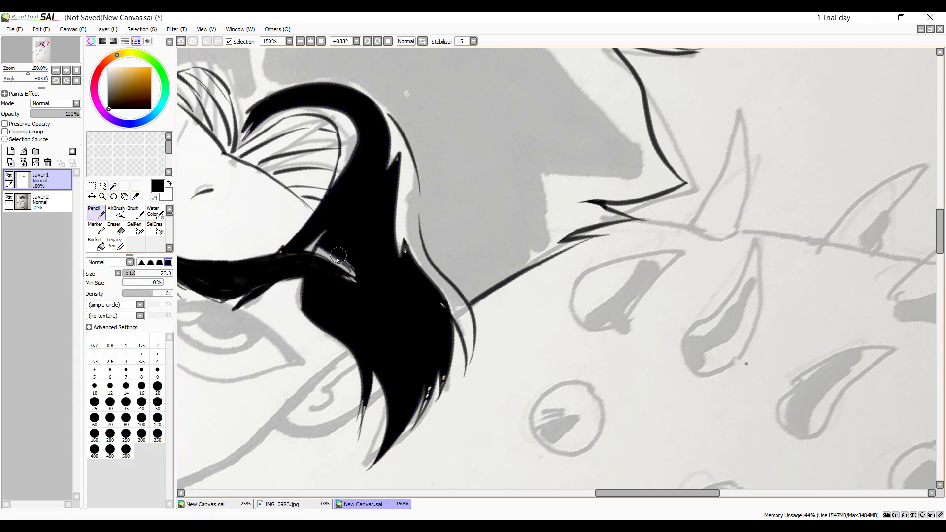
drag(437, 300, 443, 306)
drag(430, 373, 426, 394)
drag(444, 365, 442, 380)
drag(365, 387, 363, 414)
drag(318, 242, 284, 249)
drag(399, 152, 400, 146)
drag(268, 103, 240, 134)
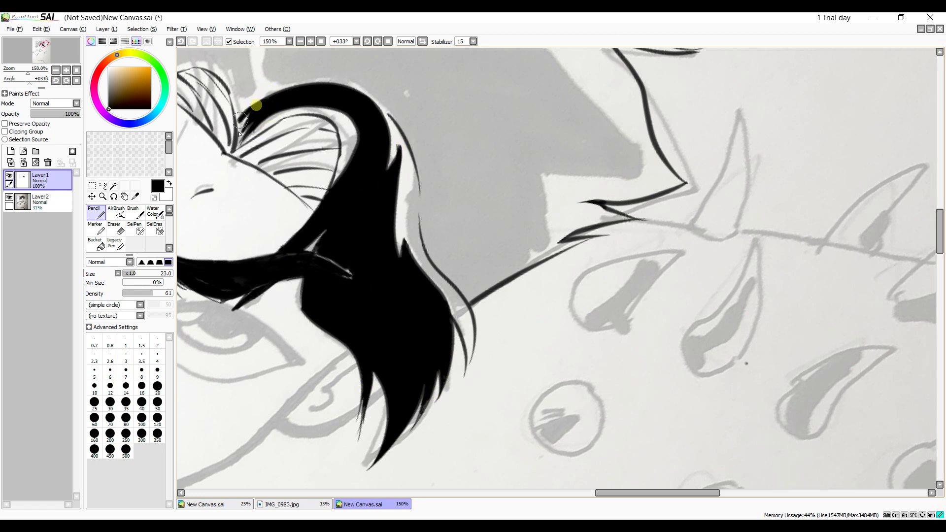
Refine the small spike on the right forelock's highlight edge with the Eraser at size 14 and the Pencil.
key(e)
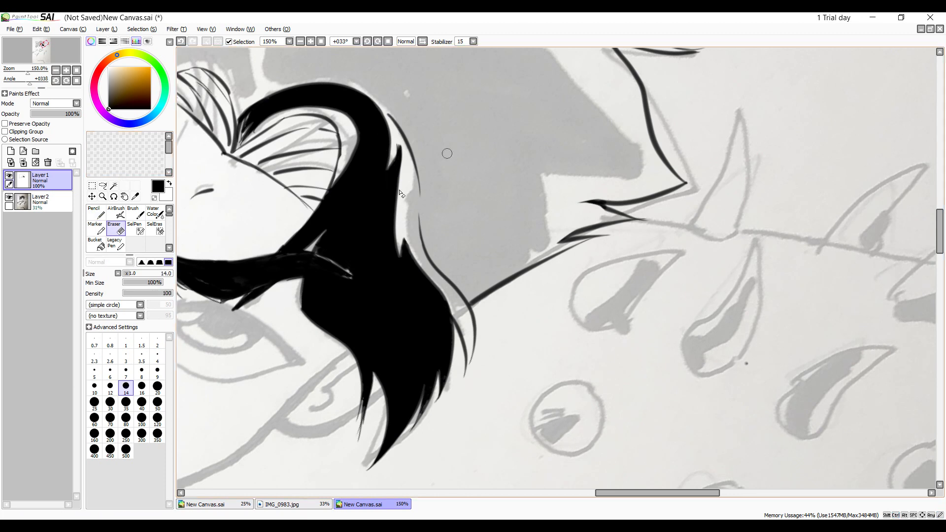
click(126, 376)
drag(395, 143, 388, 204)
key(n)
drag(396, 164, 387, 200)
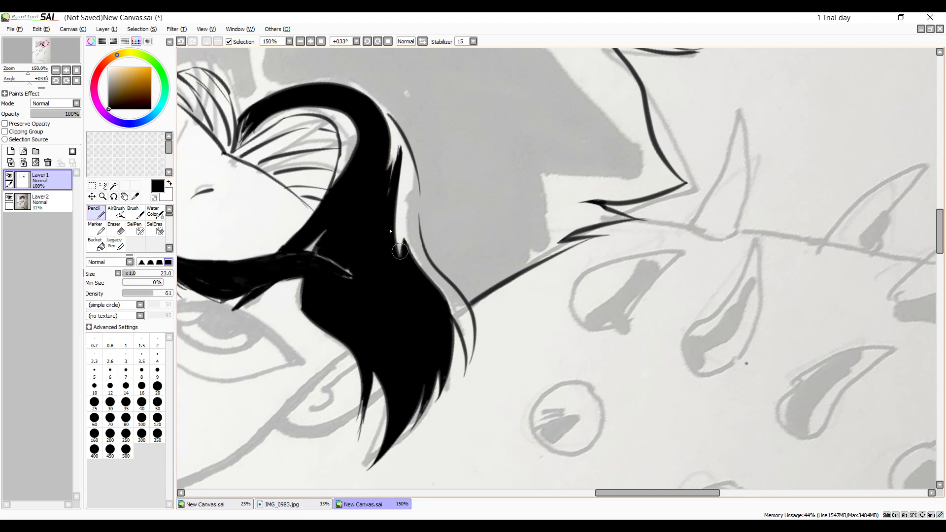
Trace the upper and lower edges of the highlight band across the left fringe and its uppermost strand tip.
drag(657, 494, 565, 494)
drag(940, 232, 940, 205)
click(367, 42)
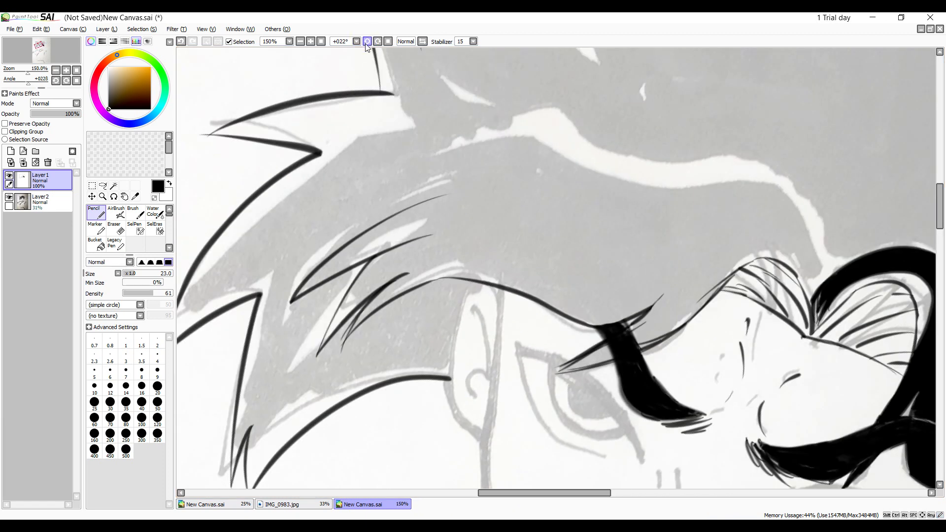
click(367, 42)
click(367, 41)
mouse_move(804, 206)
mouse_down()
mouse_move(690, 109)
mouse_move(353, 231)
mouse_up()
drag(344, 259, 413, 246)
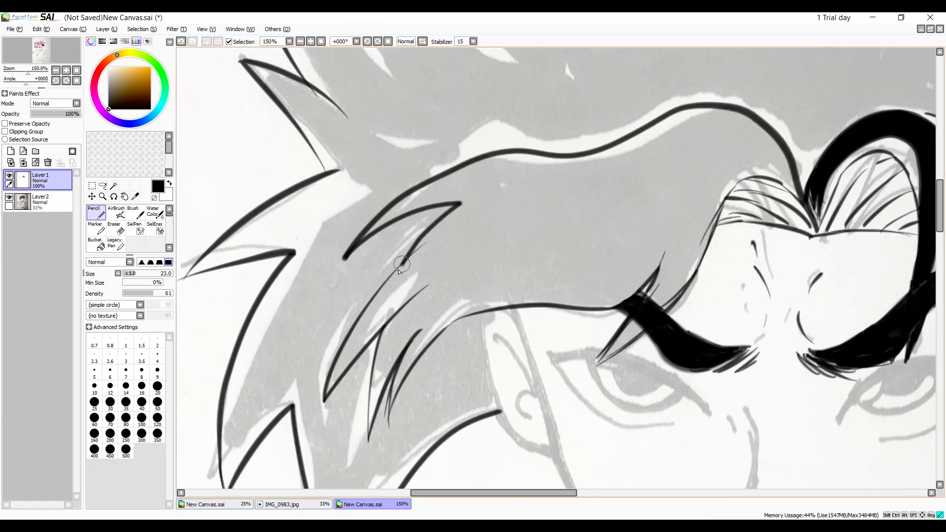
mouse_move(798, 201)
mouse_down()
mouse_move(635, 143)
mouse_move(367, 224)
mouse_up()
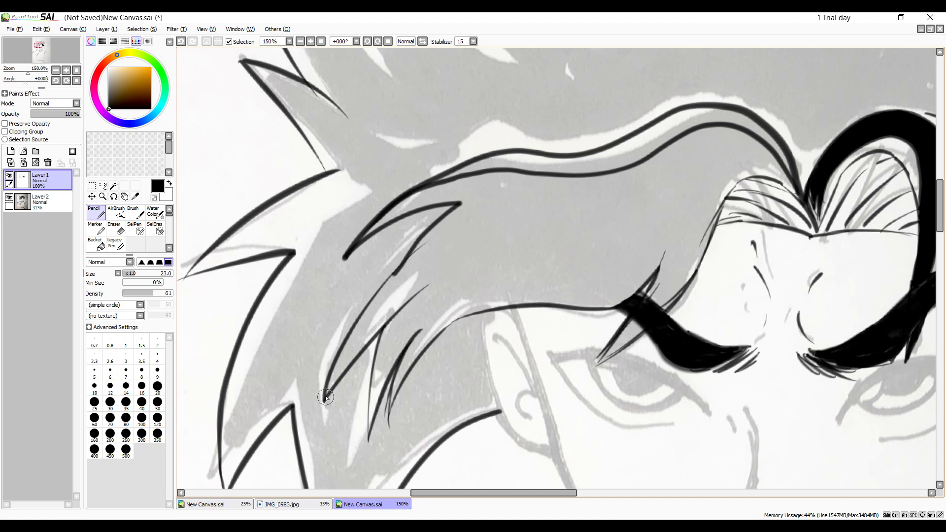
Trace the pointed strand tips of the left fringe and the strand crossing the left eyebrow, trimming them with the Eraser.
drag(468, 221, 325, 399)
drag(428, 285, 371, 437)
drag(449, 314, 389, 425)
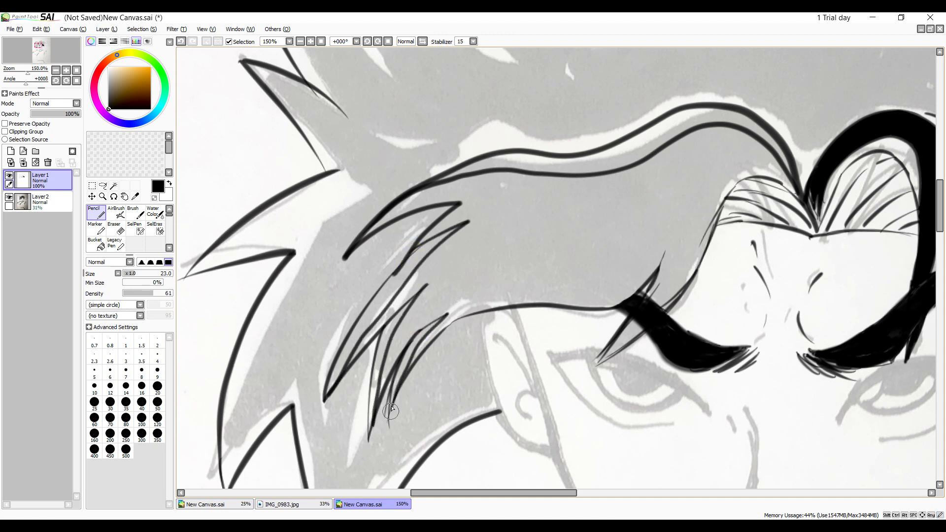
drag(699, 219, 599, 365)
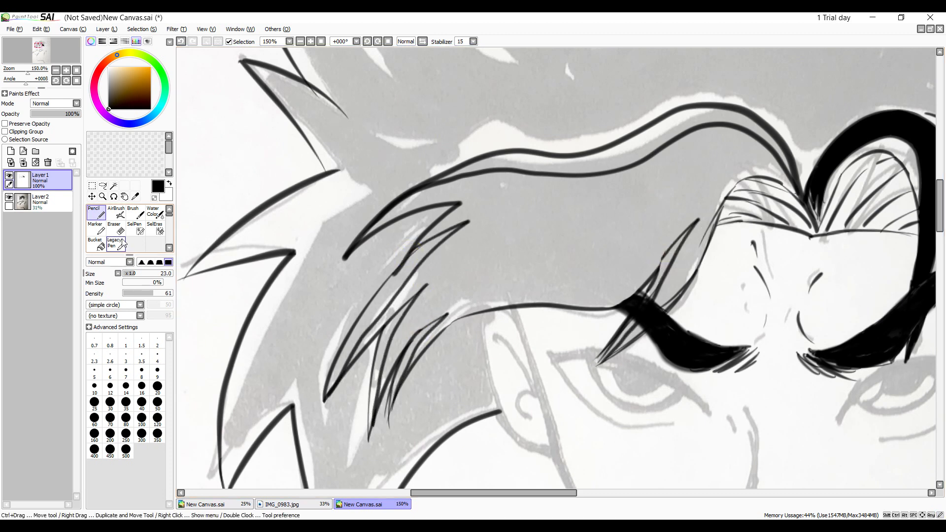
key(e)
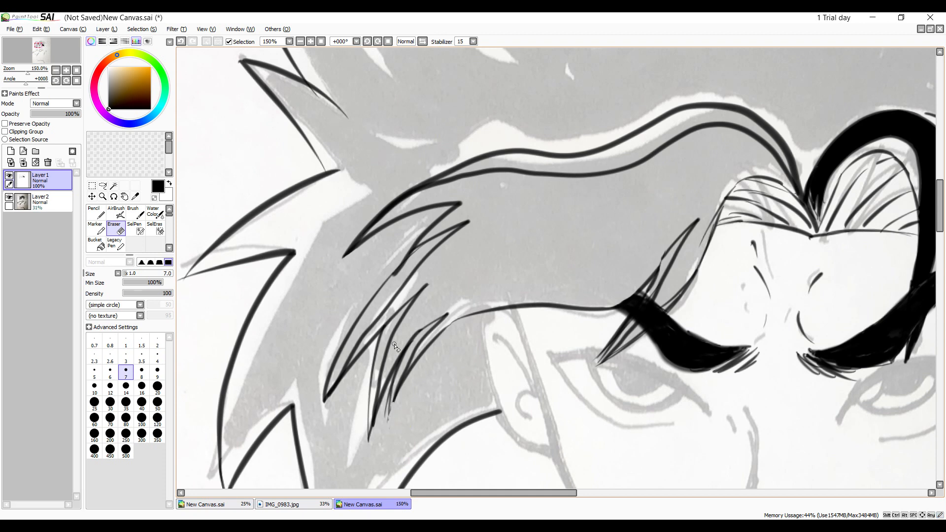
key(n)
Select the enclosed left fringe with the Magic Wand and fill it with black.
click(114, 186)
click(502, 256)
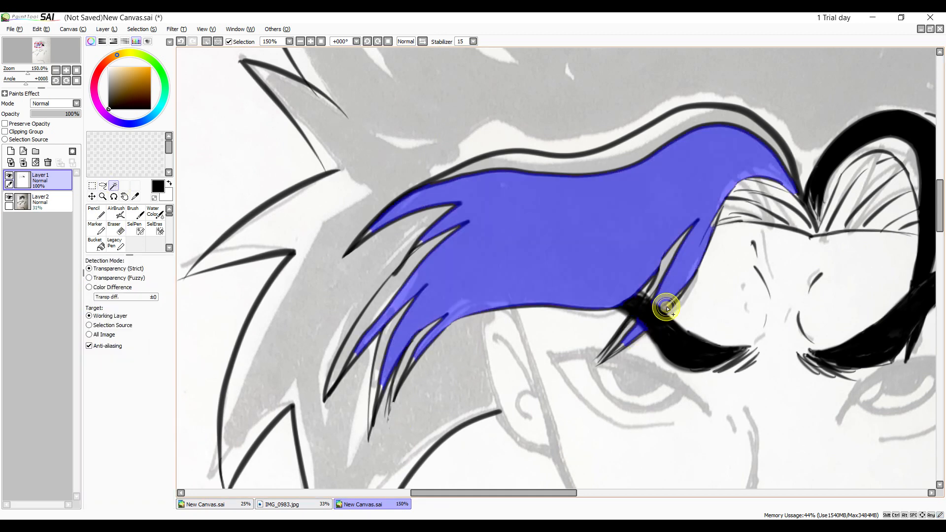
key(ctrl+f)
key(ctrl+d)
click(420, 237)
key(ctrl+d)
Pencil over the unfilled gaps in the left fringe's strand tips and the strand above the left eyebrow.
click(96, 213)
mouse_move(376, 238)
mouse_down()
mouse_move(456, 226)
mouse_move(354, 351)
mouse_move(337, 392)
mouse_move(386, 380)
mouse_move(394, 340)
mouse_up()
drag(668, 241, 645, 291)
mouse_move(690, 228)
mouse_down()
mouse_move(653, 310)
mouse_move(593, 373)
mouse_move(660, 302)
mouse_up()
drag(682, 258, 660, 303)
drag(417, 246, 421, 221)
Refine the left fringe's strand tips with the Eraser at size 7 and the black Pencil.
key(e)
mouse_move(670, 271)
mouse_down()
mouse_move(634, 323)
mouse_move(673, 273)
mouse_up()
key(n)
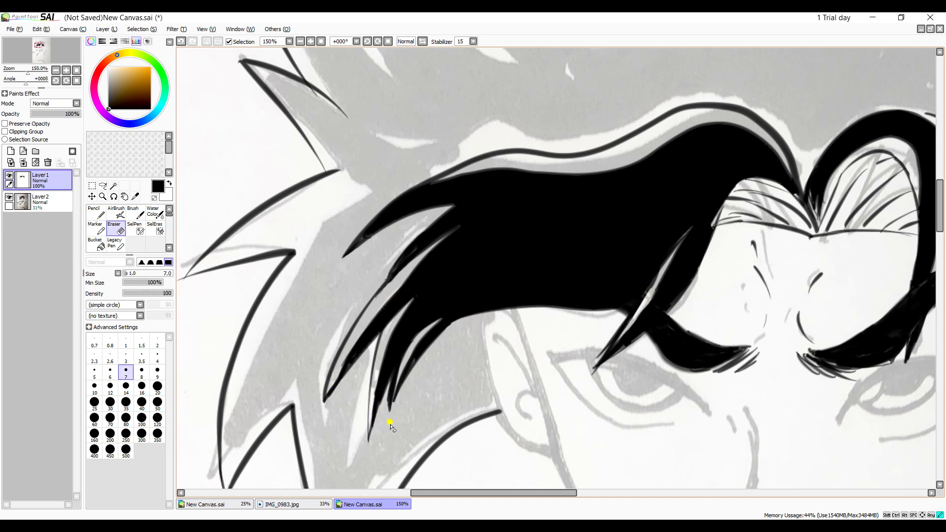
key(n)
drag(390, 371, 399, 336)
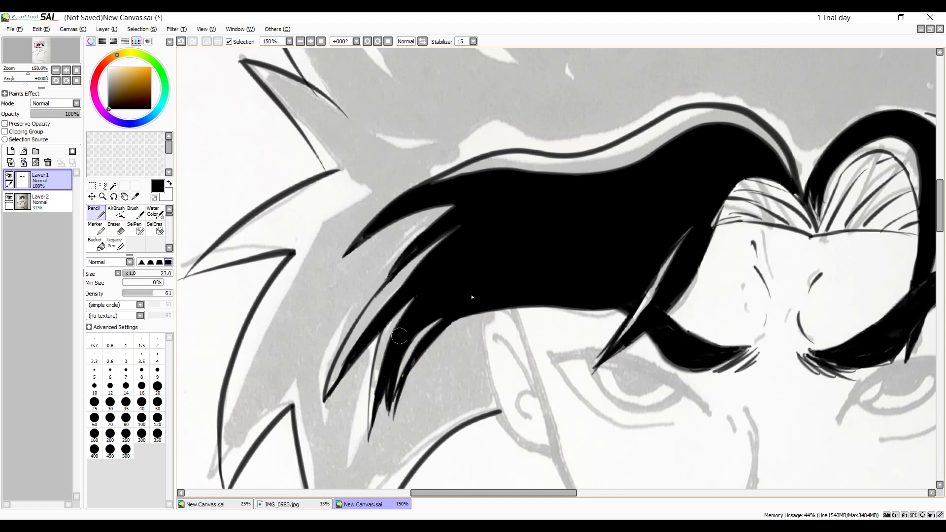
drag(560, 494, 566, 495)
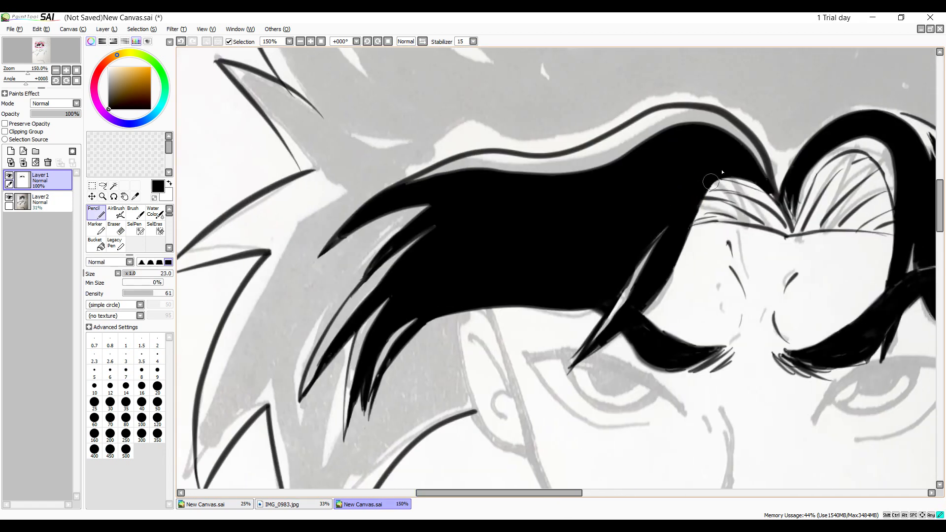
drag(642, 266, 595, 324)
key(e)
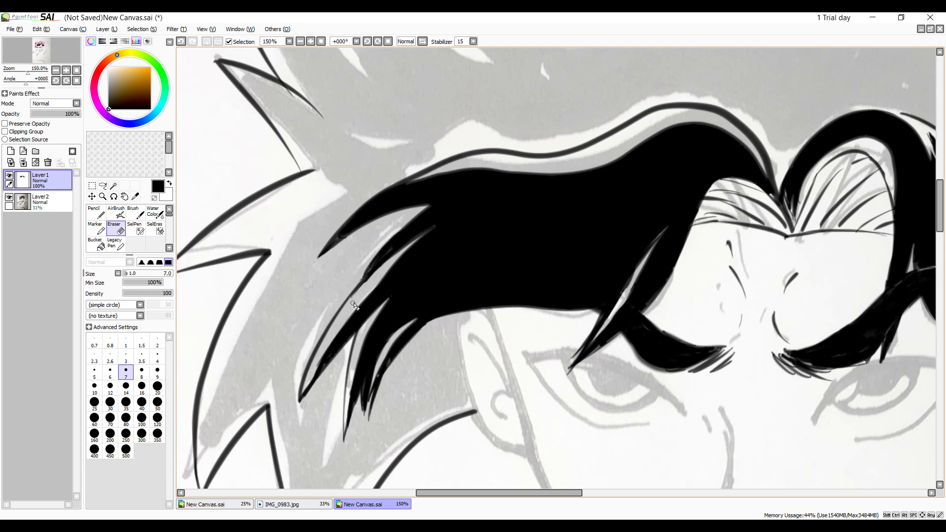
key(ctrl+z)
Trace the inner highlight edges of the outer hair spikes on the left side of the head.
key(n)
drag(940, 208, 940, 218)
drag(492, 492, 473, 493)
drag(402, 94, 244, 202)
mouse_move(355, 185)
mouse_down()
mouse_move(321, 261)
mouse_move(289, 421)
mouse_up()
mouse_move(353, 329)
mouse_down()
mouse_move(365, 315)
mouse_move(400, 473)
mouse_up()
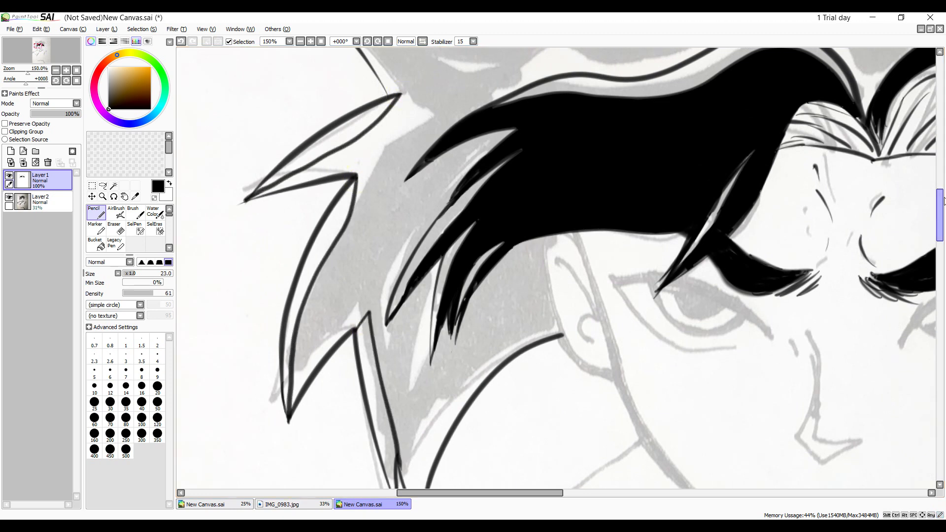
Trace the jagged inner highlight edge of the upper-left hair spikes towards the crown.
scroll(757, 180, up, 5)
drag(302, 238, 413, 328)
drag(301, 65, 450, 207)
mouse_move(450, 207)
mouse_down()
mouse_move(409, 151)
mouse_move(609, 237)
mouse_up()
drag(609, 237, 700, 146)
drag(700, 146, 645, 66)
Trace the lower edge of the crown highlight and close it into a point below the top tuft.
drag(940, 184, 940, 169)
drag(647, 183, 907, 180)
drag(552, 492, 603, 492)
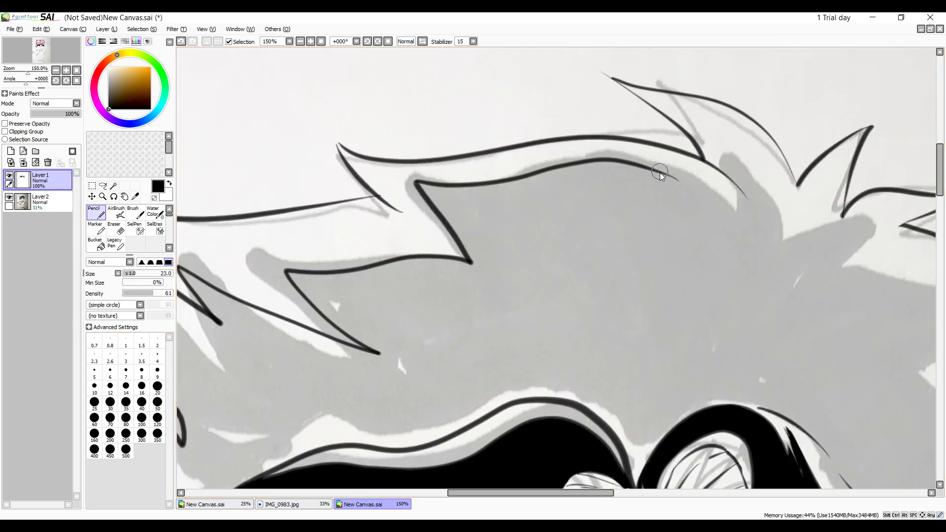
drag(663, 168, 724, 160)
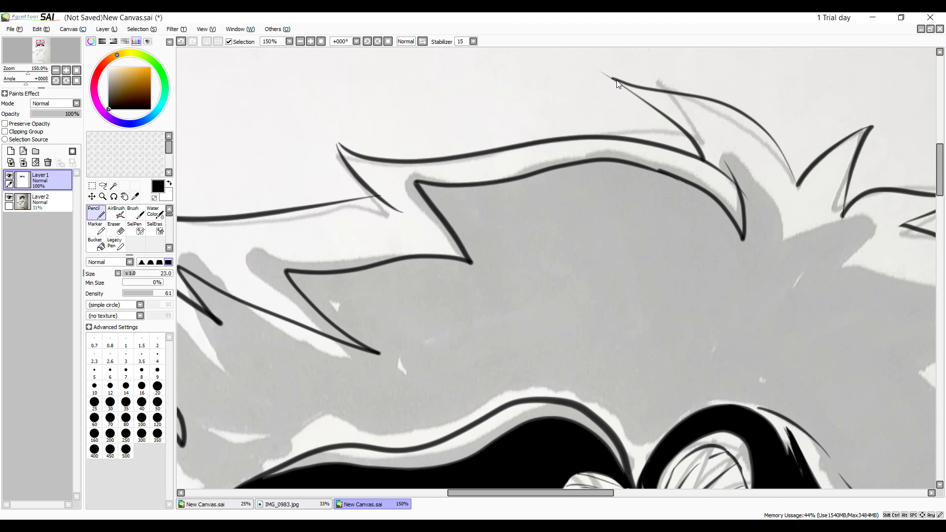
Trace the inner highlight edges of the top tufts and right-side spikes, down to the line above the right forelock.
mouse_move(616, 80)
mouse_down()
mouse_move(676, 111)
mouse_move(736, 183)
mouse_up()
drag(796, 187, 868, 130)
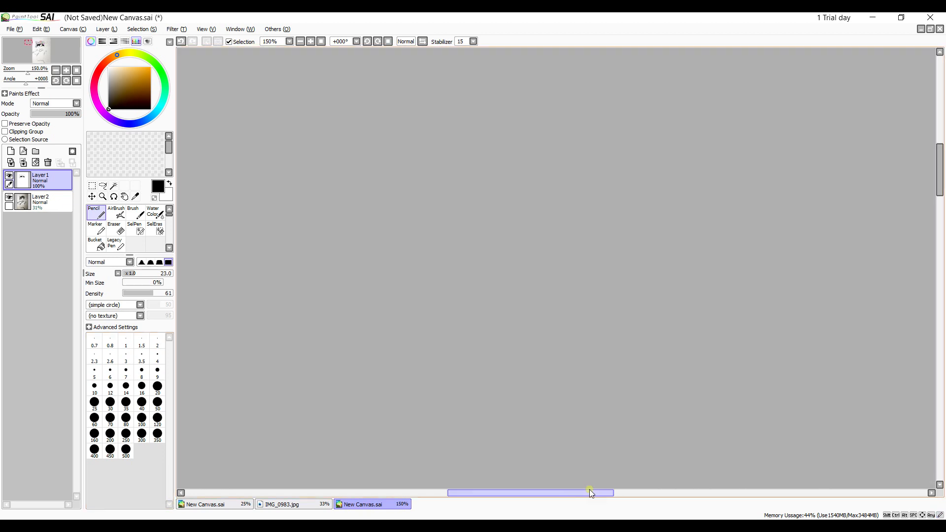
drag(589, 490, 651, 491)
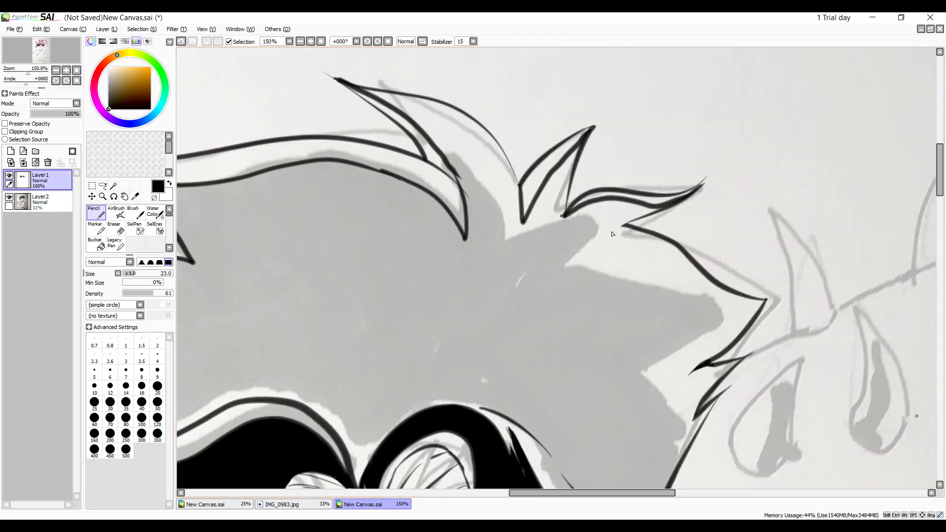
mouse_move(276, 424)
mouse_down()
mouse_move(593, 249)
mouse_move(766, 299)
mouse_up()
key(ctrl+z)
drag(643, 401, 750, 352)
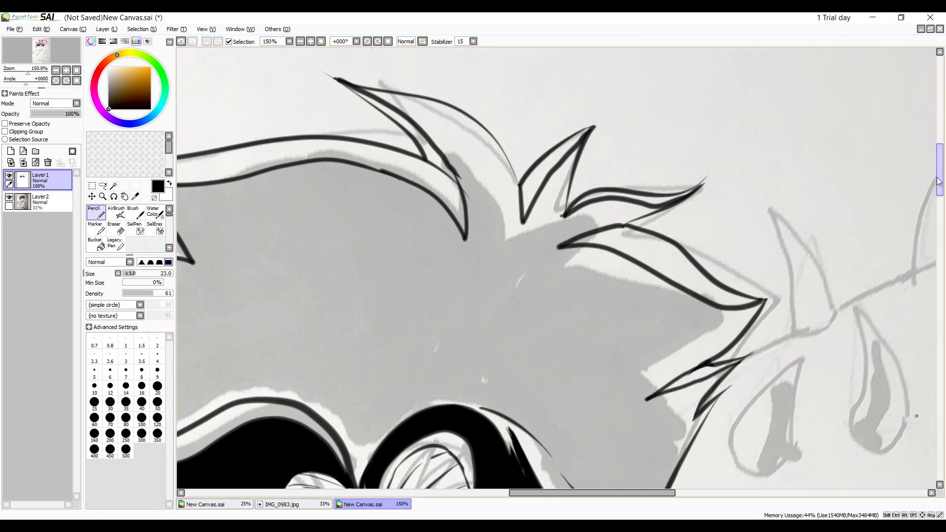
scroll(460, 329, down, 3)
mouse_move(460, 329)
mouse_down()
mouse_move(495, 329)
mouse_move(581, 413)
mouse_up()
click(113, 186)
click(388, 299)
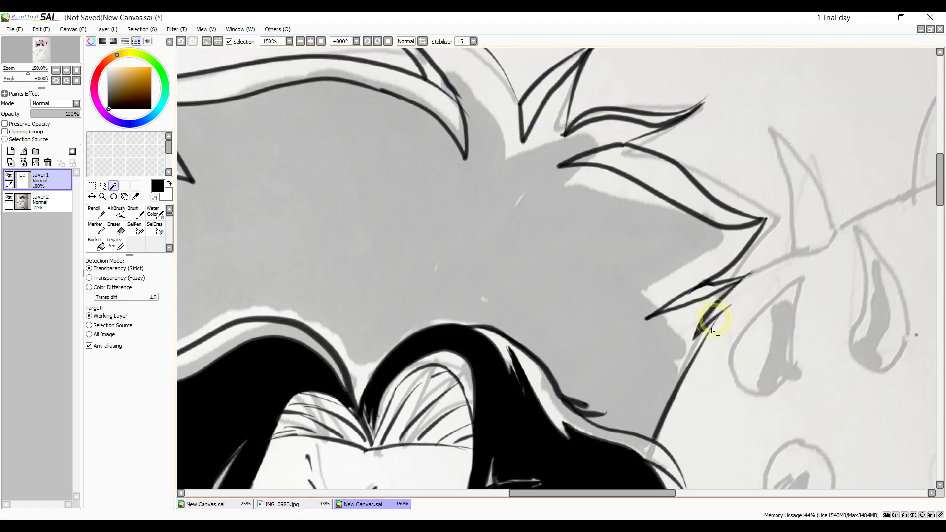
click(96, 213)
click(206, 42)
Close the open hair outline along the top tuft and beside the left ear with the Pencil.
drag(938, 197, 939, 189)
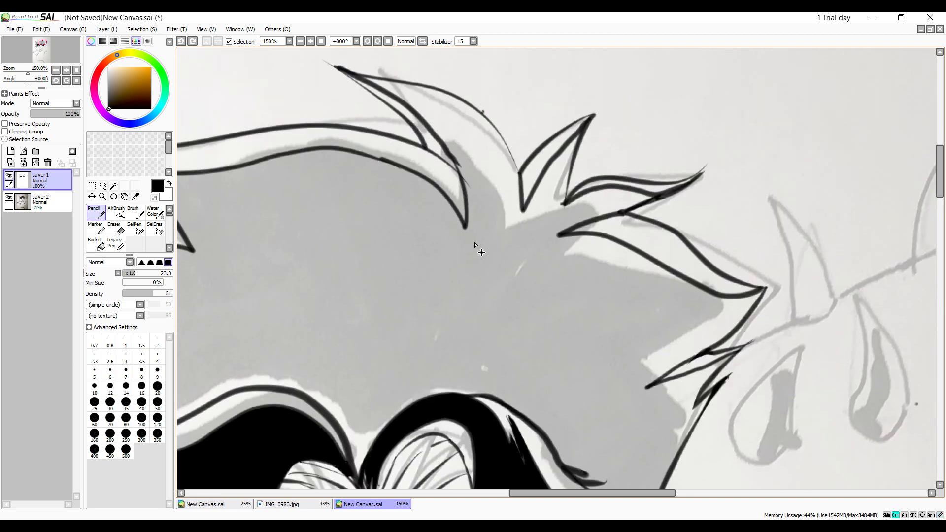
mouse_move(460, 100)
mouse_down()
mouse_move(493, 117)
mouse_move(508, 156)
mouse_move(484, 116)
mouse_move(513, 174)
mouse_up()
mouse_move(546, 493)
mouse_down()
mouse_move(496, 506)
mouse_move(429, 502)
mouse_up()
scroll(911, 172, down, 5)
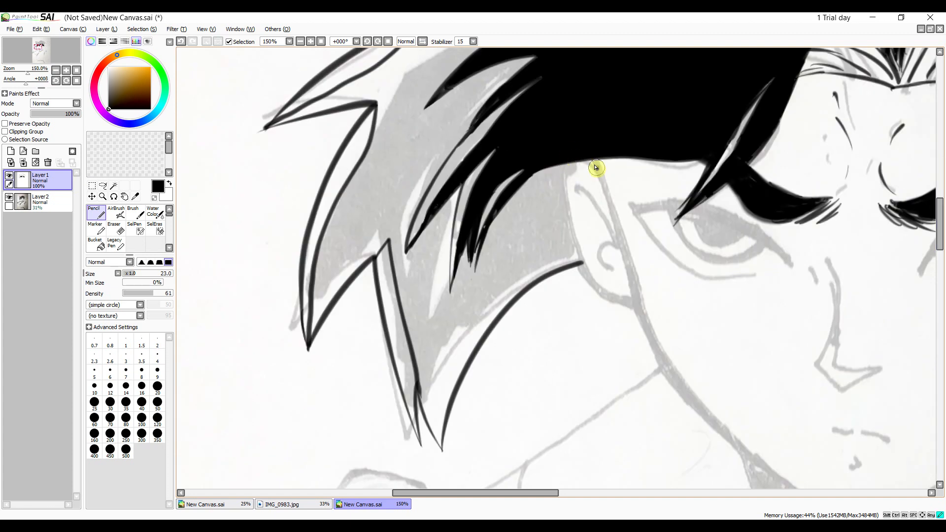
drag(595, 167, 584, 264)
Select the main enclosed hair area with the Magic Wand and fill it with black, including the upper-left spike.
click(113, 186)
click(421, 265)
key(ctrl+f)
key(ctrl+d)
drag(940, 224, 940, 182)
click(441, 190)
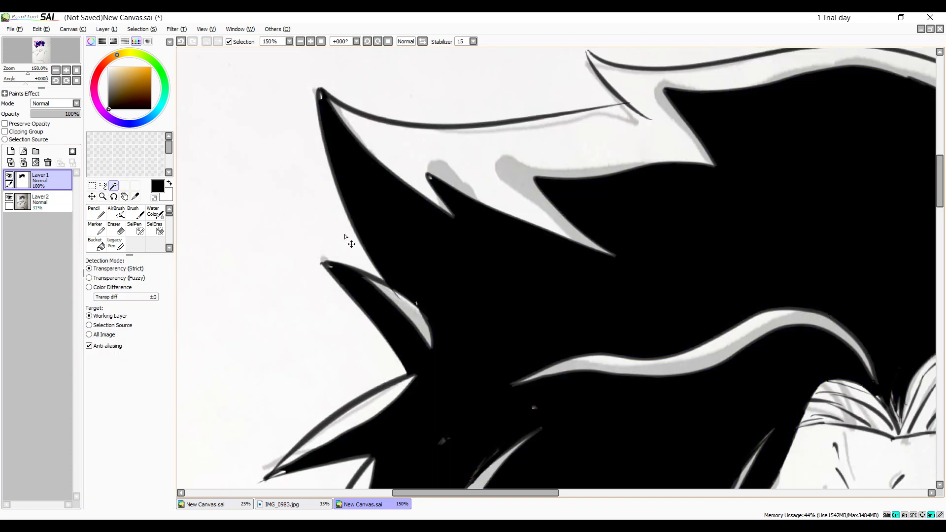
key(ctrl+d)
Touch up the unfilled white specks and spike tips in the left side of the hair with the black Pencil.
key(n)
click(417, 302)
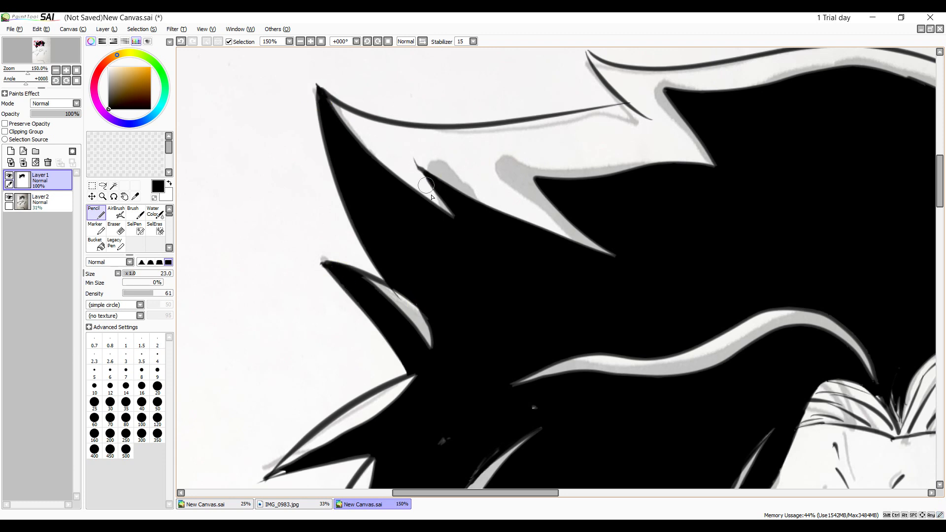
drag(290, 468, 280, 473)
scroll(462, 433, down, 5)
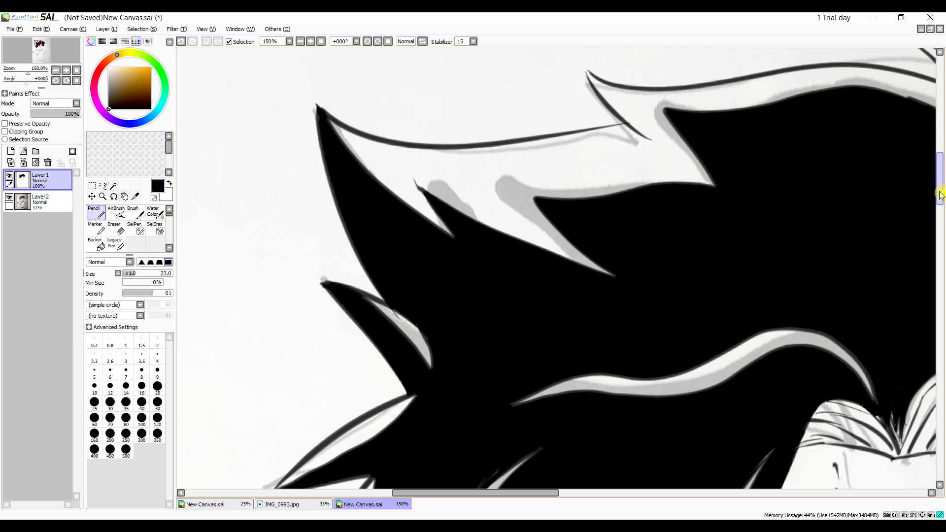
click(478, 157)
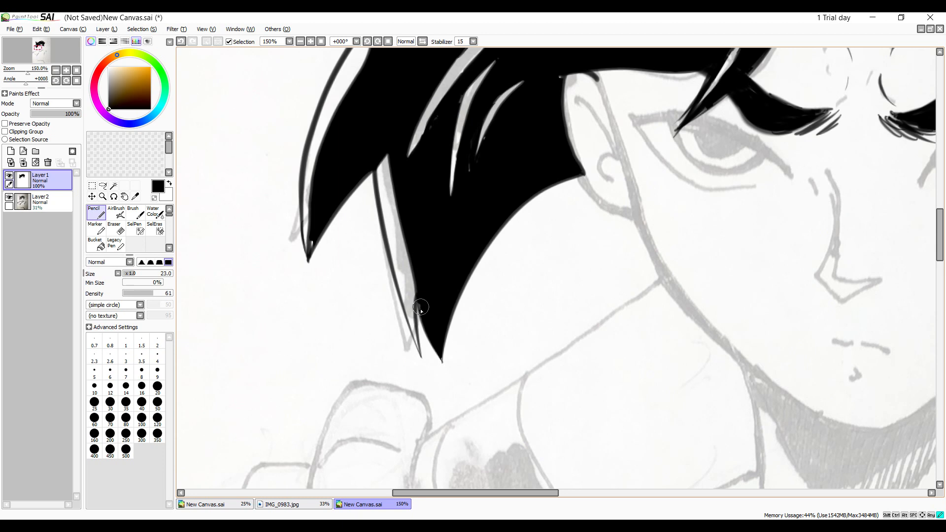
Erase the overshooting line ends at the tips of the left-side hair spikes.
drag(939, 234, 939, 190)
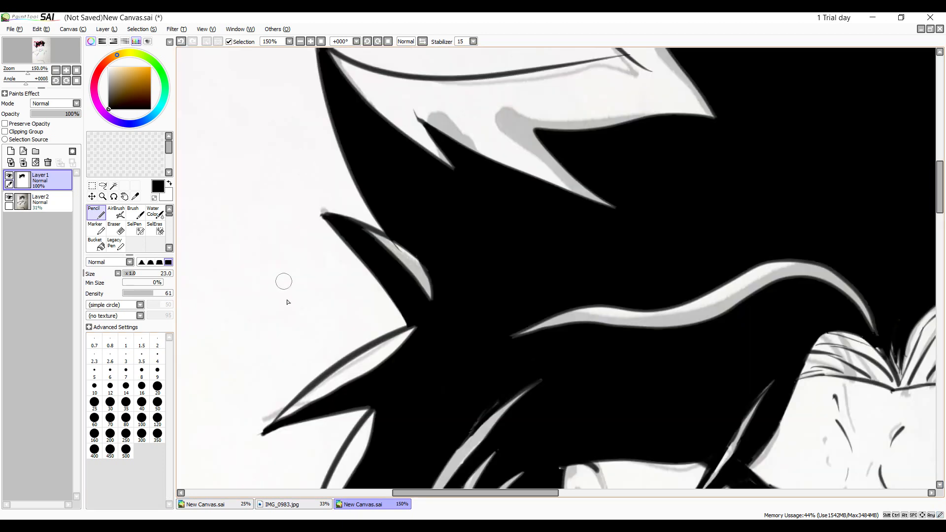
key(e)
drag(291, 215, 297, 214)
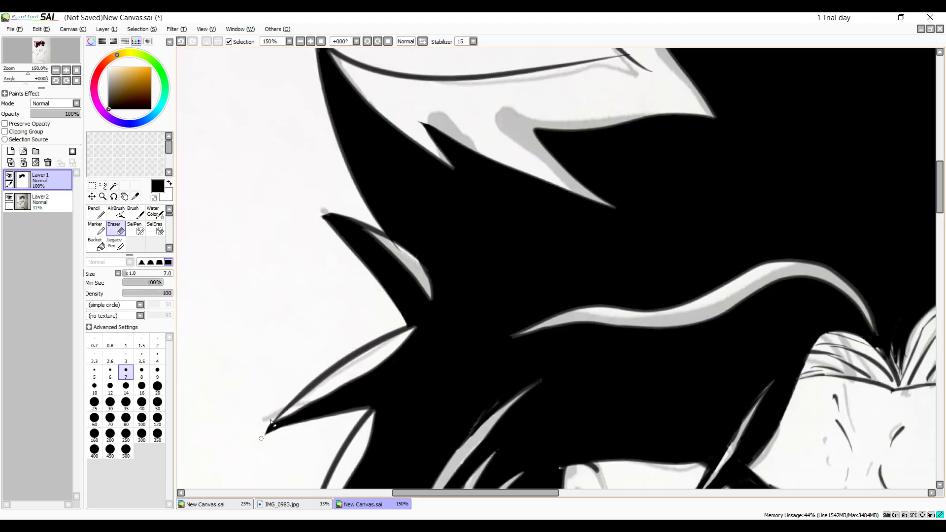
scroll(272, 420, up, 4)
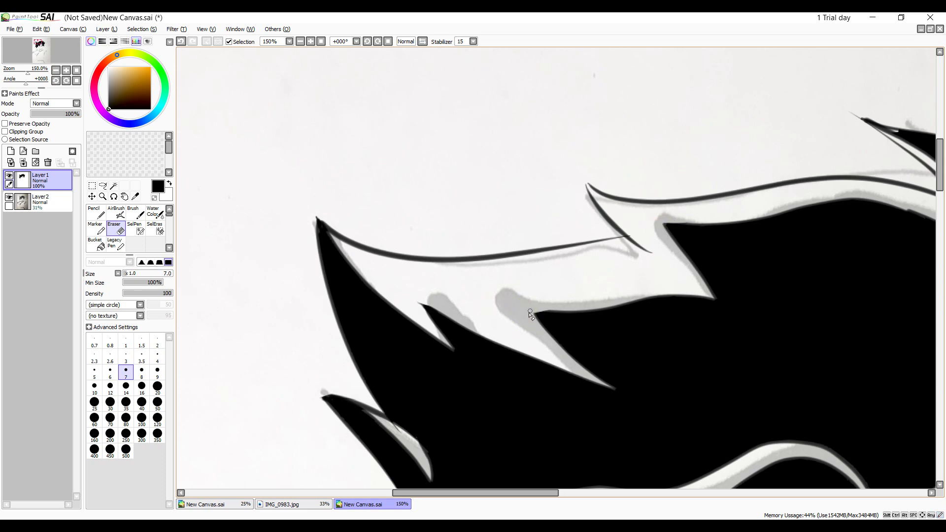
Trim the long top tuft's tip and fill the gaps along the edge of the smaller tuft beside it.
drag(517, 493, 637, 492)
key(n)
mouse_move(348, 230)
mouse_down()
mouse_move(367, 208)
mouse_move(450, 238)
mouse_up()
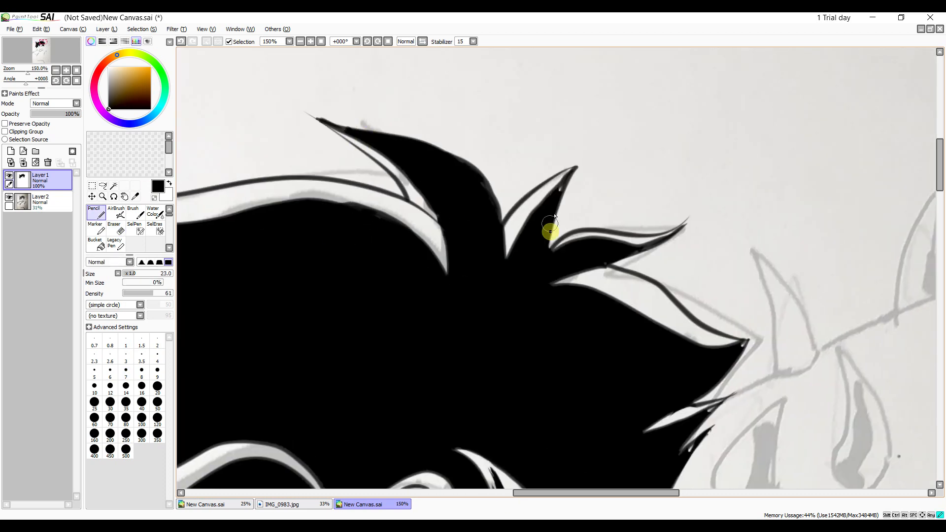
key(e)
drag(297, 117, 338, 120)
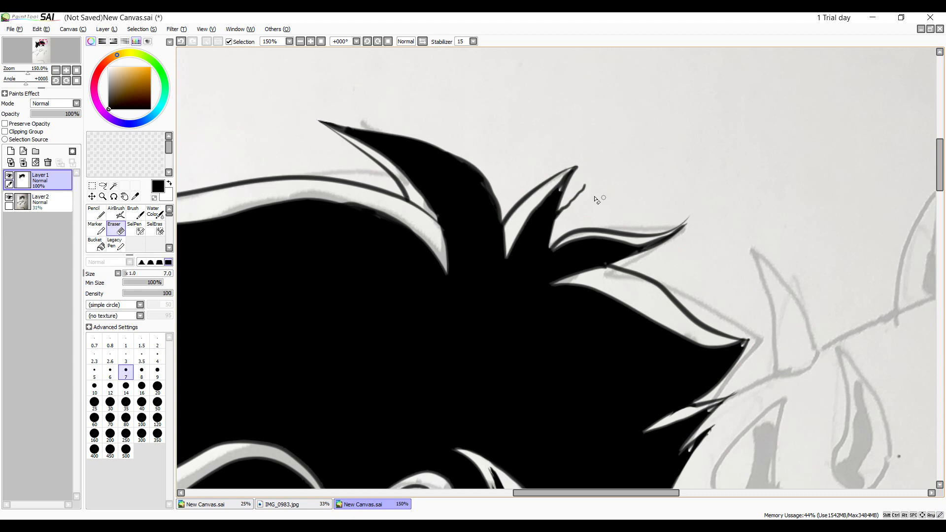
drag(562, 205, 561, 211)
key(n)
drag(575, 174, 553, 221)
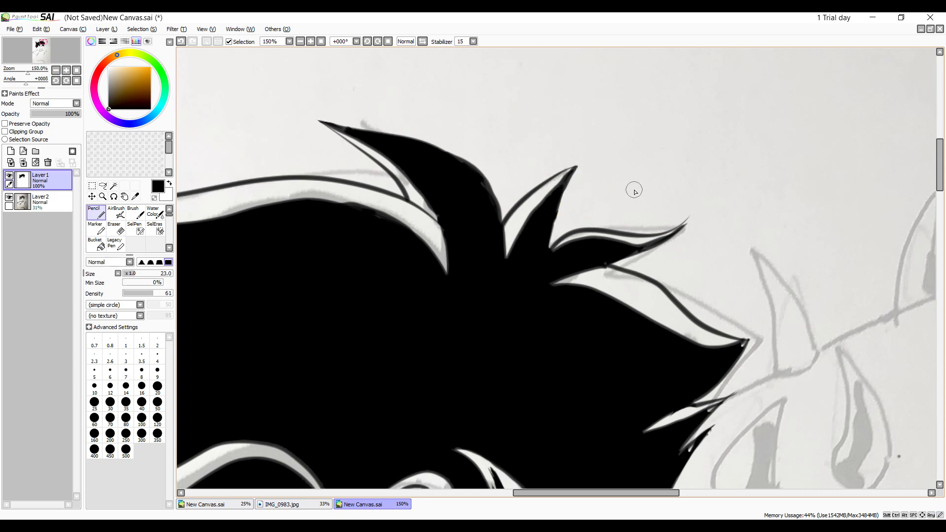
Erase the stray line ends on the right-side tuft and spikes and fill their remaining white specks with the Pencil.
key(e)
drag(684, 216, 696, 215)
key(n)
drag(620, 493, 654, 493)
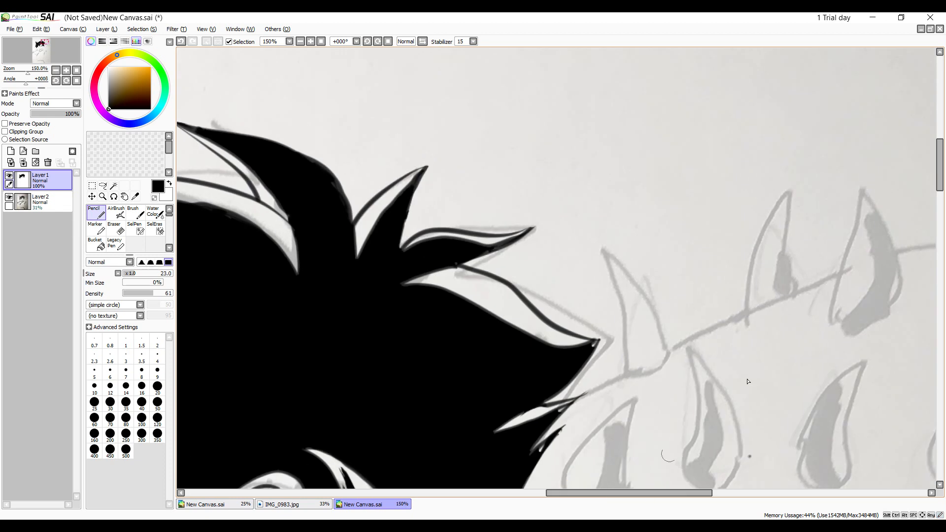
drag(940, 165, 940, 199)
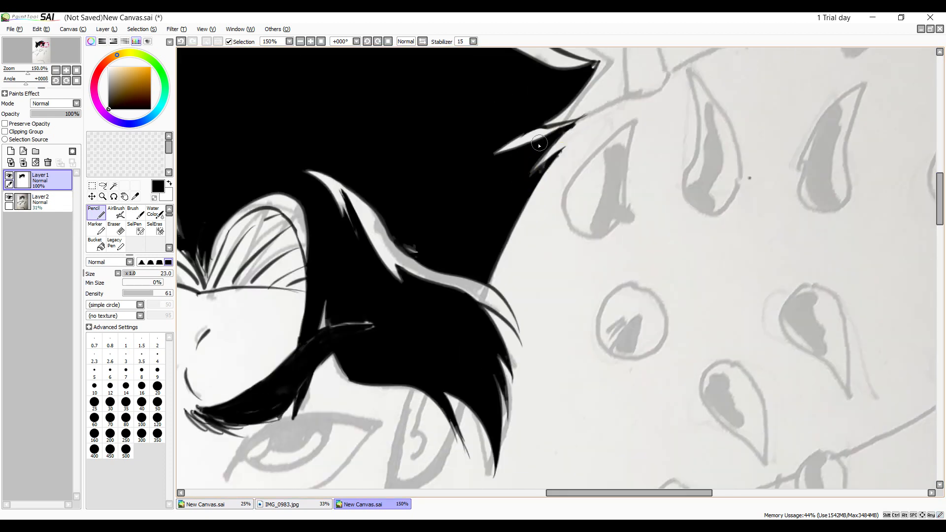
key(e)
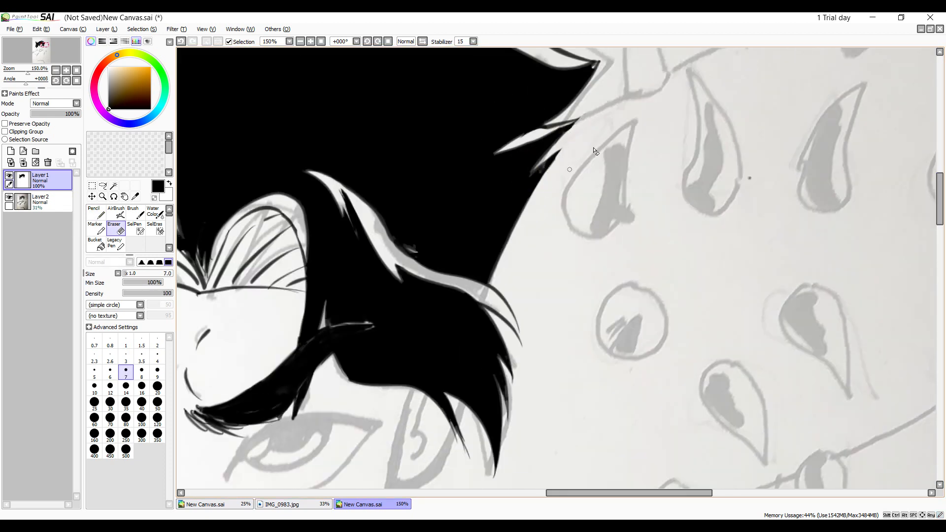
scroll(595, 151, up, 5)
key(n)
click(590, 258)
drag(425, 188, 453, 176)
Trace the right-hand eye's thick upper eyelid and rounded inner corner with the Pencil at size 40.
scroll(373, 242, down, 4)
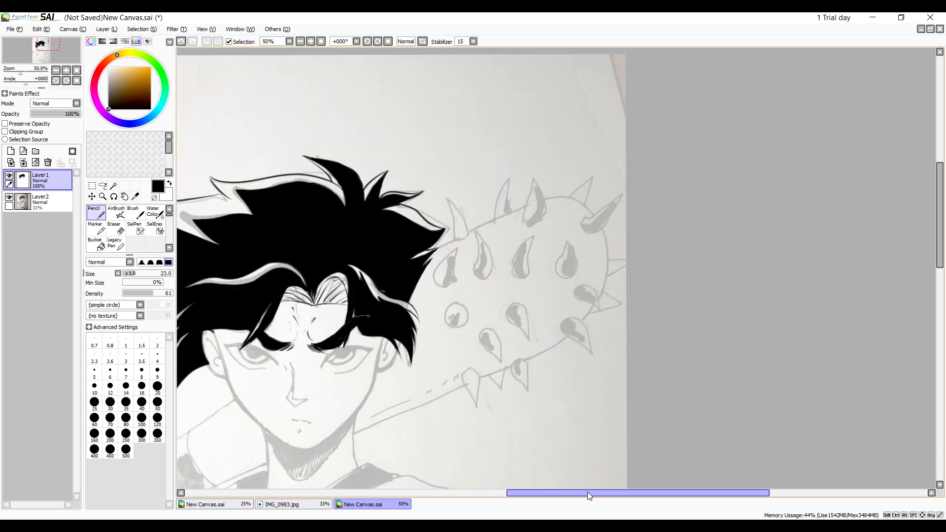
scroll(369, 217, up, 3)
drag(523, 493, 618, 492)
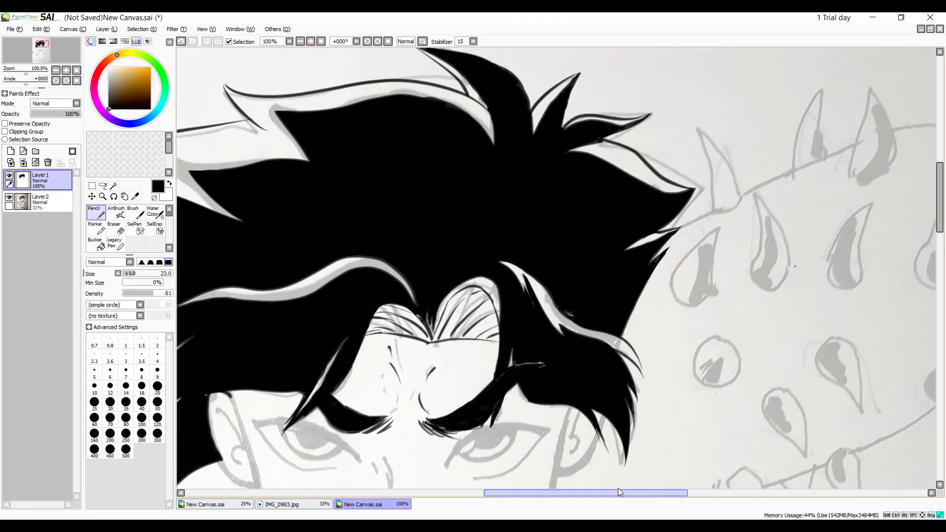
scroll(546, 416, up, 2)
mouse_move(939, 194)
mouse_down()
mouse_move(939, 227)
mouse_move(940, 213)
mouse_up()
click(141, 402)
drag(344, 328, 555, 256)
mouse_move(364, 270)
mouse_down()
mouse_move(343, 329)
mouse_move(351, 348)
mouse_up()
drag(347, 315, 350, 364)
mouse_move(356, 348)
mouse_down()
mouse_move(384, 350)
mouse_move(499, 266)
mouse_up()
key(ctrl+z)
click(124, 402)
drag(357, 348, 522, 261)
key(ctrl+z)
drag(355, 346, 530, 256)
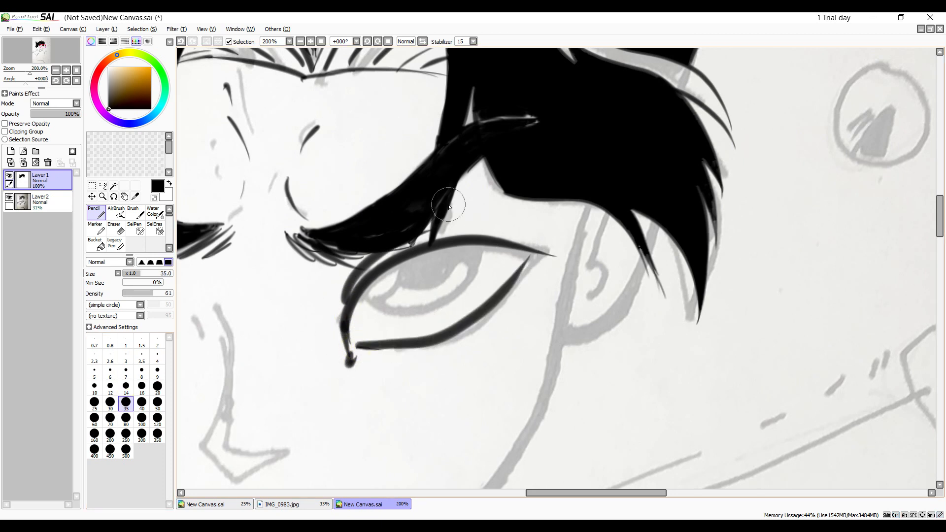
key(ctrl+z)
Trace the right-hand eye's lower eyelid with the Pencil at size 16 and outline its iris and pupil.
click(142, 389)
drag(350, 359, 544, 259)
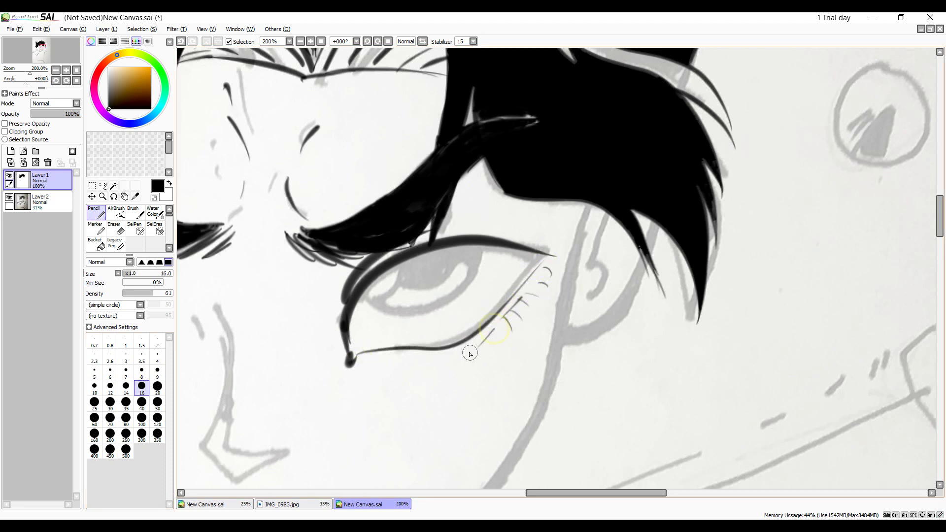
drag(362, 295, 466, 286)
key(ctrl+z)
drag(358, 297, 468, 242)
mouse_move(407, 260)
mouse_down()
mouse_move(391, 317)
mouse_move(474, 276)
mouse_up()
Select the right-hand eye's pupil with the Magic Wand, fill it with black and clear the selection.
click(114, 186)
click(434, 275)
key(ctrl+f)
key(ctrl+d)
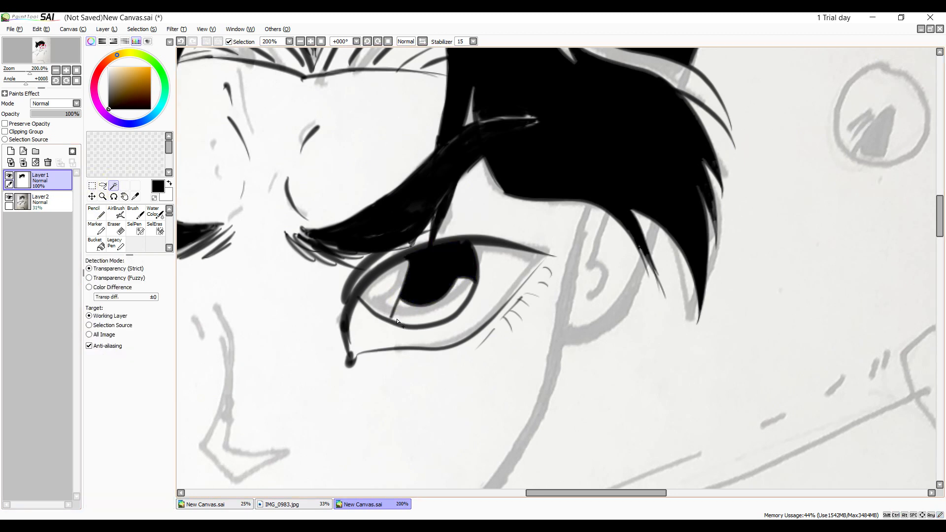
Add short hatching strokes along the lower iris and thin crease strokes above the right-hand eye's upper lid.
key(n)
drag(402, 304, 398, 317)
drag(407, 304, 411, 315)
drag(421, 306, 420, 315)
drag(427, 307, 431, 317)
drag(458, 283, 468, 286)
drag(454, 287, 463, 292)
drag(450, 292, 461, 298)
drag(449, 230, 494, 224)
Lasso the finished right-hand eye and paste a copy of it onto a new layer.
drag(596, 493, 547, 492)
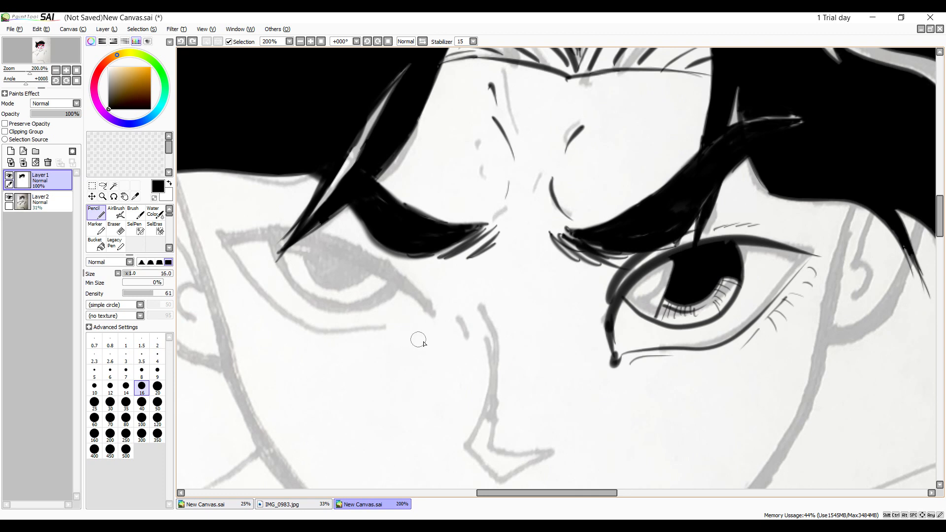
click(102, 186)
mouse_move(749, 208)
mouse_down()
mouse_move(660, 376)
mouse_move(753, 205)
mouse_up()
click(651, 341)
drag(602, 371, 784, 213)
key(Delete)
key(ctrl+d)
key(ctrl+z)
key(ctrl+v)
Move the copied eye over the left-hand eye sketch, flip it horizontally and apply the transform.
click(92, 197)
mouse_move(740, 303)
mouse_down()
mouse_move(573, 328)
mouse_move(325, 331)
mouse_move(341, 295)
mouse_up()
click(106, 29)
click(162, 194)
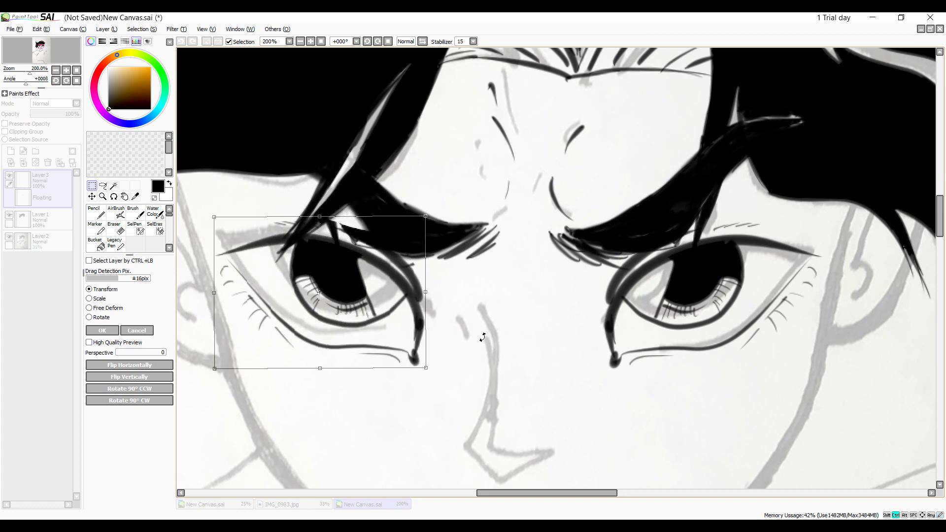
key(Return)
key(ctrl+d)
Erase the overlapping copied remnants between the left-hand eye's upper lid and its eyebrow.
click(97, 214)
key(e)
drag(337, 238, 325, 238)
key(ctrl+z)
drag(538, 493, 477, 493)
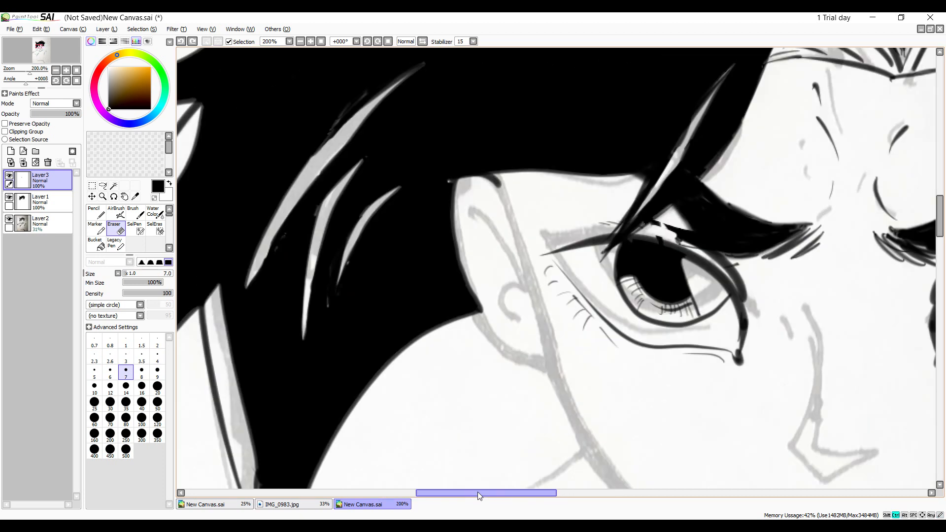
key(ctrl+plus)
key(ctrl+plus)
key(ctrl+plus)
key(n)
drag(783, 276, 295, 279)
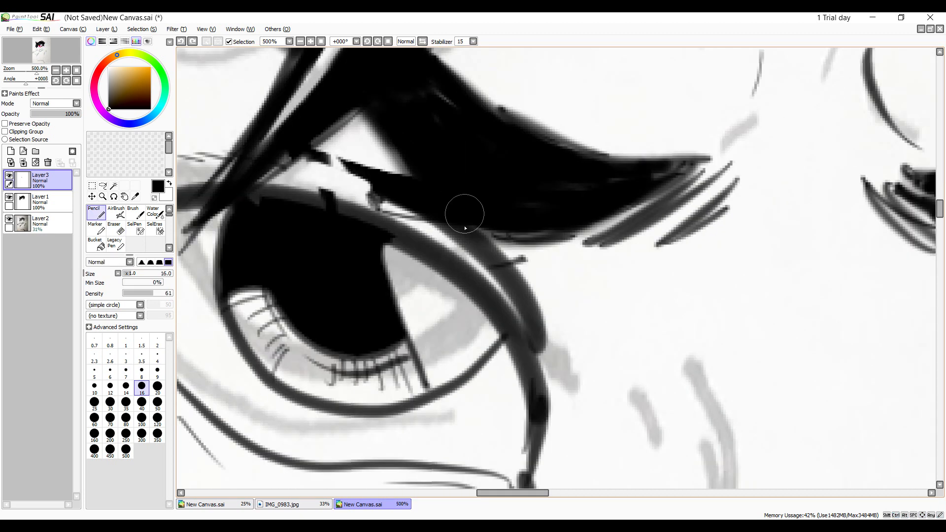
drag(464, 212, 529, 226)
click(35, 219)
key(e)
mouse_move(405, 209)
mouse_down()
mouse_move(373, 197)
mouse_move(483, 233)
mouse_move(408, 207)
mouse_move(394, 182)
mouse_up()
click(35, 201)
click(35, 180)
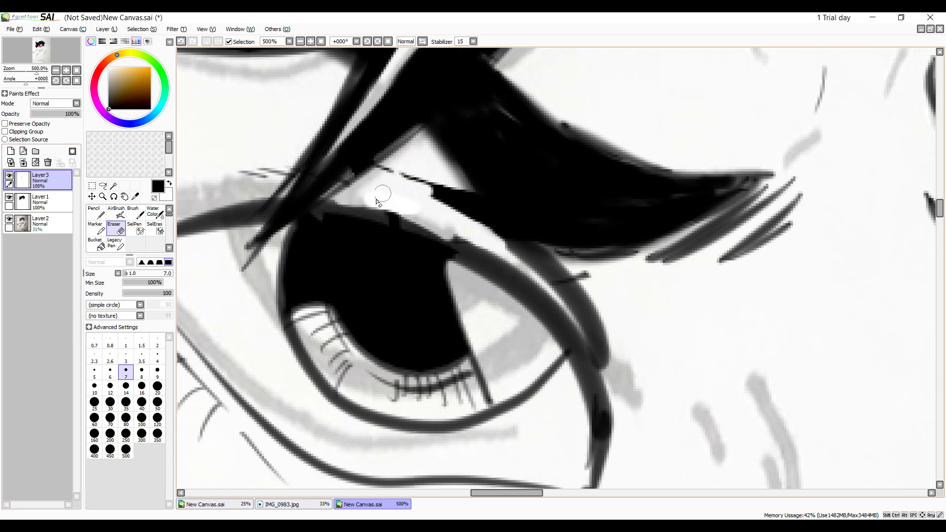
Redraw the left-hand eye's upper lid edge and the crease line above it in black with the Pencil.
click(96, 212)
mouse_move(340, 209)
mouse_down()
mouse_move(452, 239)
mouse_move(441, 226)
mouse_up()
mouse_move(424, 186)
mouse_down()
mouse_move(348, 168)
mouse_move(388, 179)
mouse_up()
drag(301, 163, 257, 176)
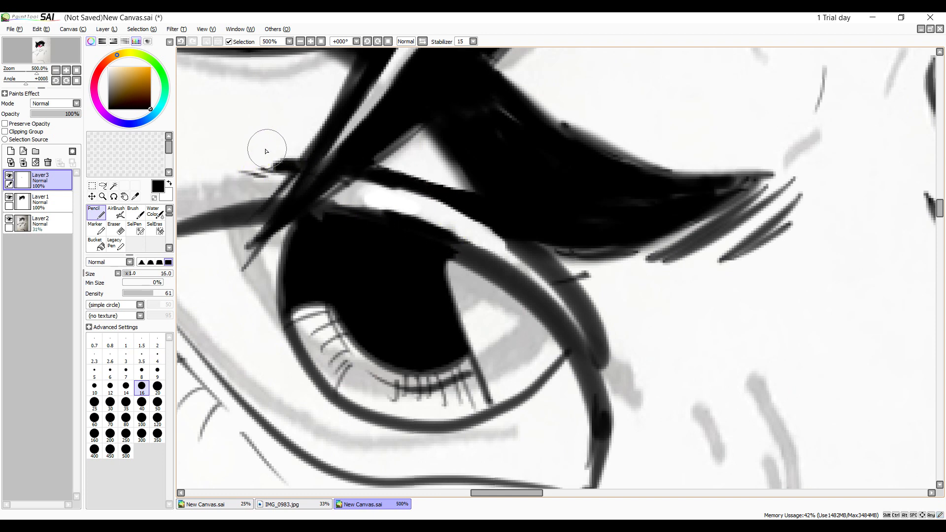
Erase the stray line at the left-hand eye's inner fold, thicken that fold and add short hatch marks beside it.
key(e)
drag(552, 285, 599, 277)
key(n)
mouse_move(417, 188)
mouse_down()
mouse_move(566, 273)
mouse_move(606, 363)
mouse_move(641, 393)
mouse_up()
drag(620, 370, 621, 390)
scroll(499, 409, down, 4)
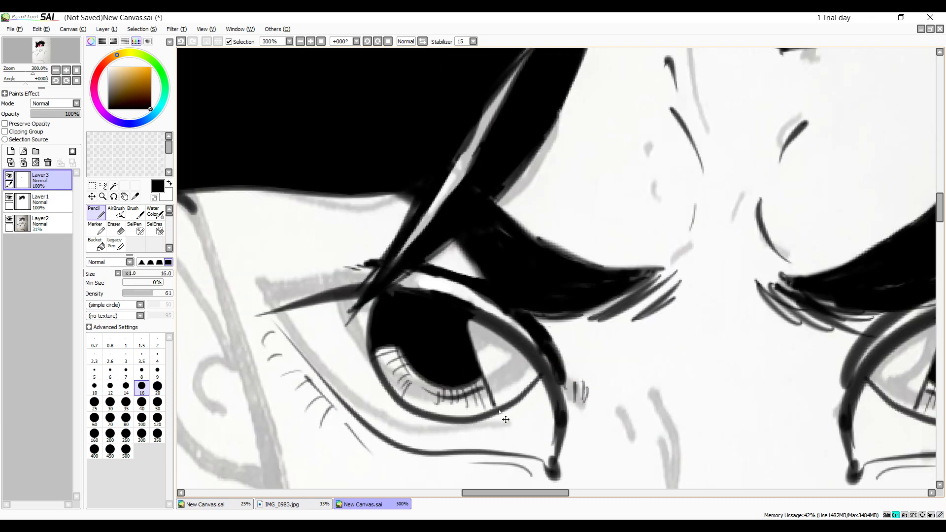
drag(391, 353, 439, 338)
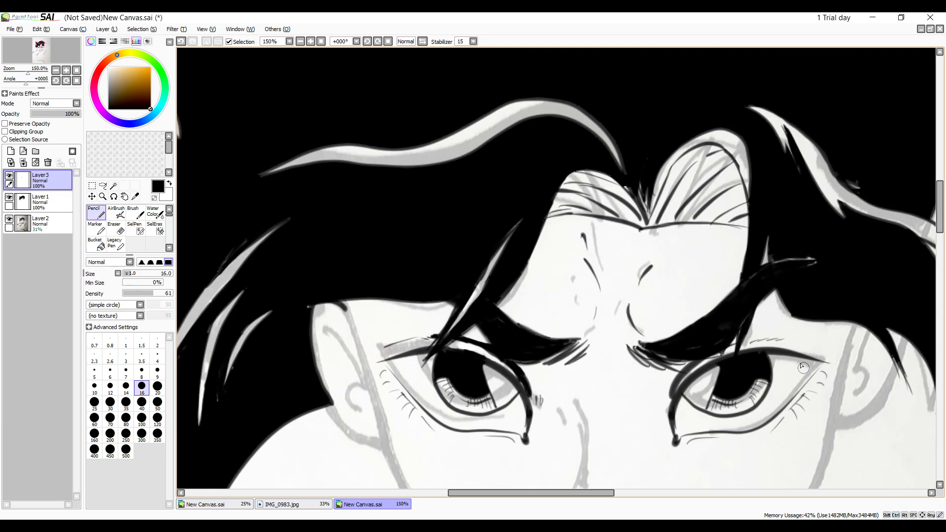
Trace the nose and mouth and add thin crease lines beneath both eyes and on the nose bridge.
scroll(772, 354, down, 4)
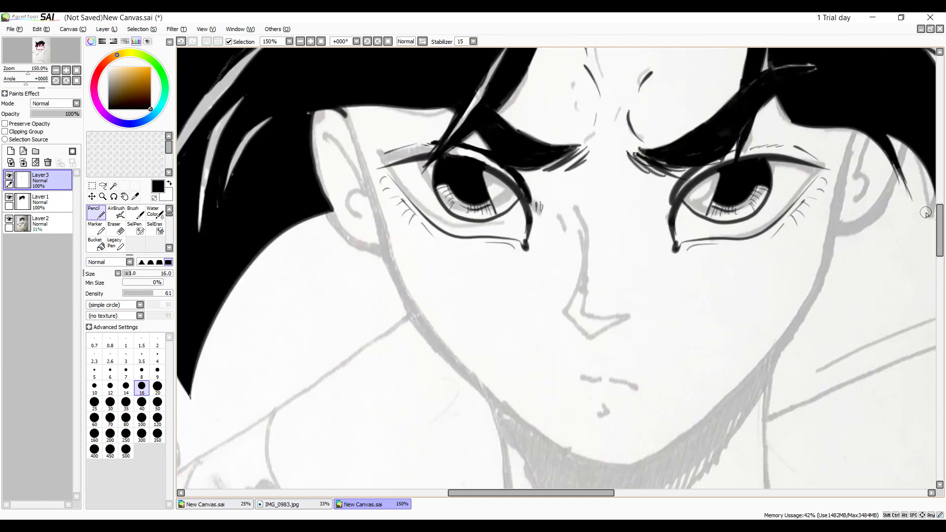
mouse_move(584, 217)
mouse_down()
mouse_move(579, 302)
mouse_move(638, 310)
mouse_up()
mouse_move(583, 217)
mouse_down()
mouse_move(564, 288)
mouse_move(639, 311)
mouse_up()
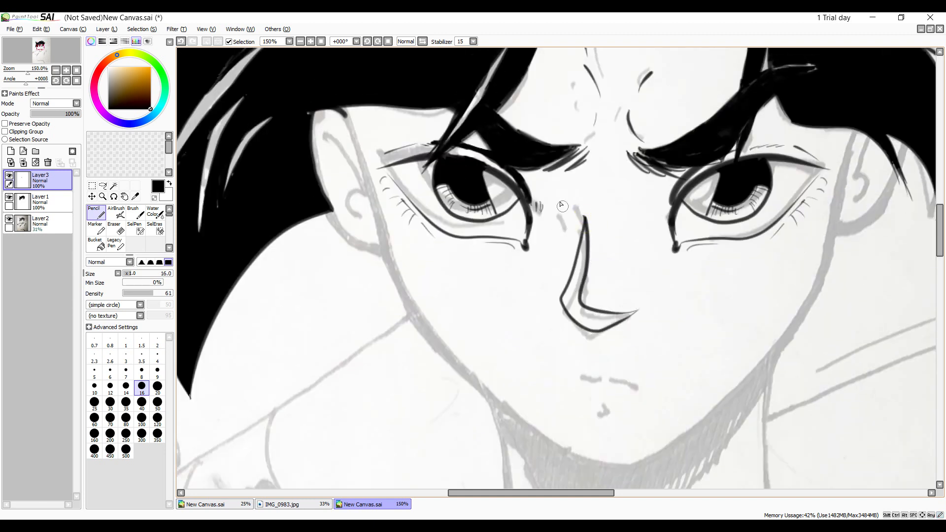
drag(441, 274, 495, 252)
drag(458, 270, 510, 256)
drag(485, 269, 542, 261)
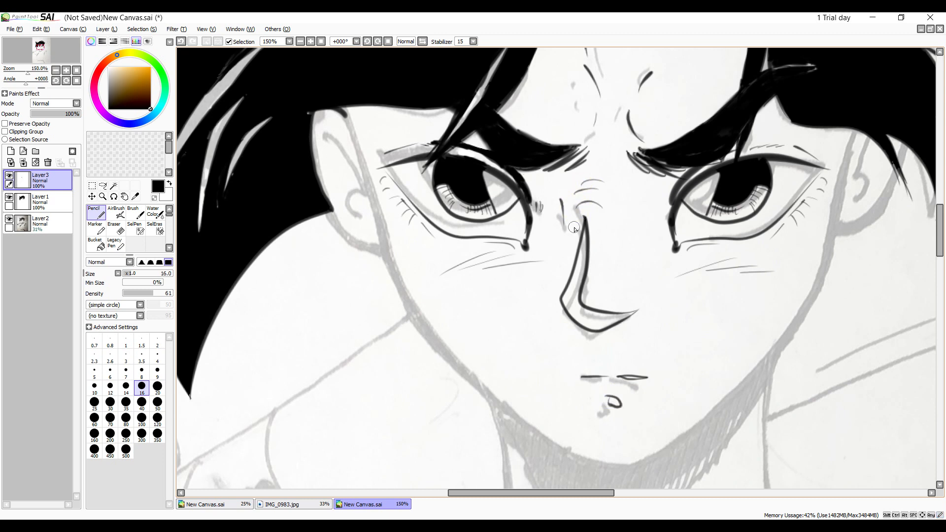
Merge the copied eye's layer down into Layer1 and trace the left-hand ear and the face edges at both temples.
click(24, 162)
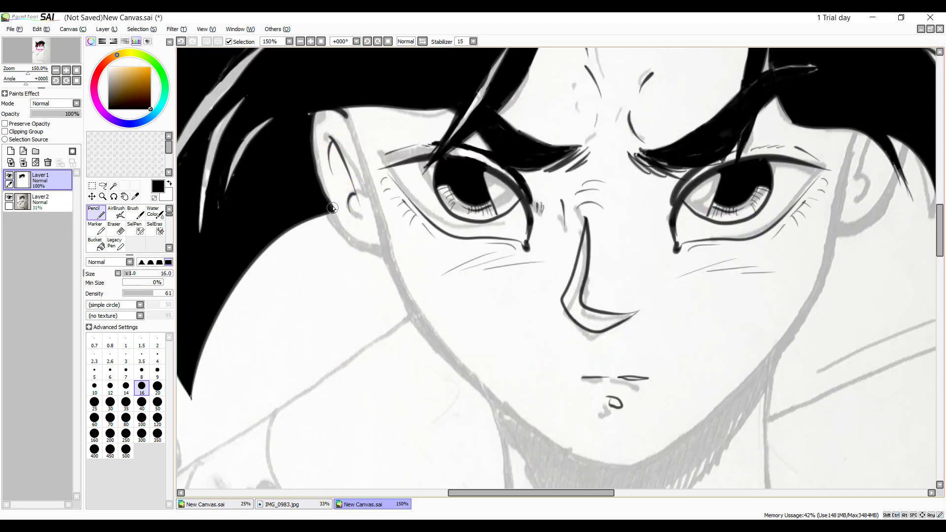
drag(332, 212, 388, 246)
drag(351, 200, 351, 209)
drag(345, 109, 363, 160)
drag(859, 130, 836, 177)
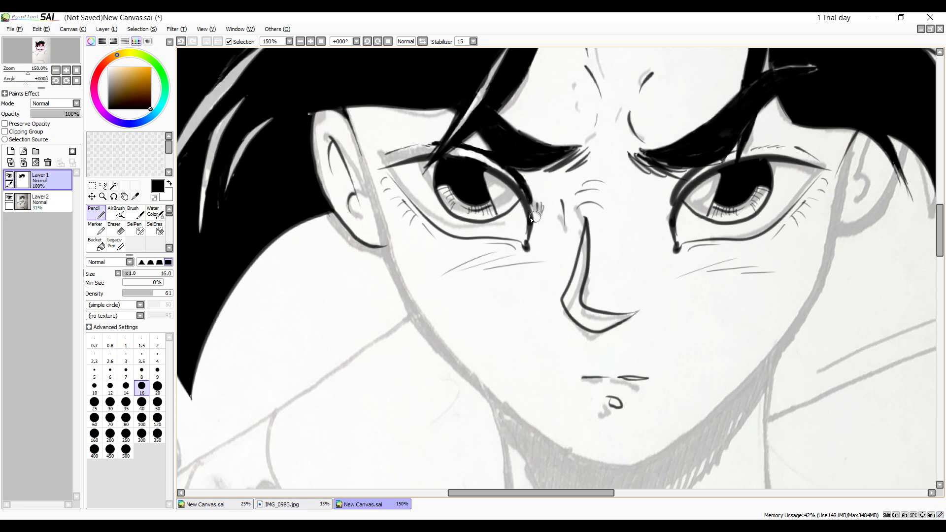
Add hatching beside the left-hand eye's inner corner and trace the left side of the jaw down to the chin.
drag(516, 177, 536, 210)
drag(546, 200, 549, 212)
key(ctrl+z)
mouse_move(385, 246)
mouse_down()
mouse_move(407, 360)
mouse_move(439, 352)
mouse_move(628, 485)
mouse_up()
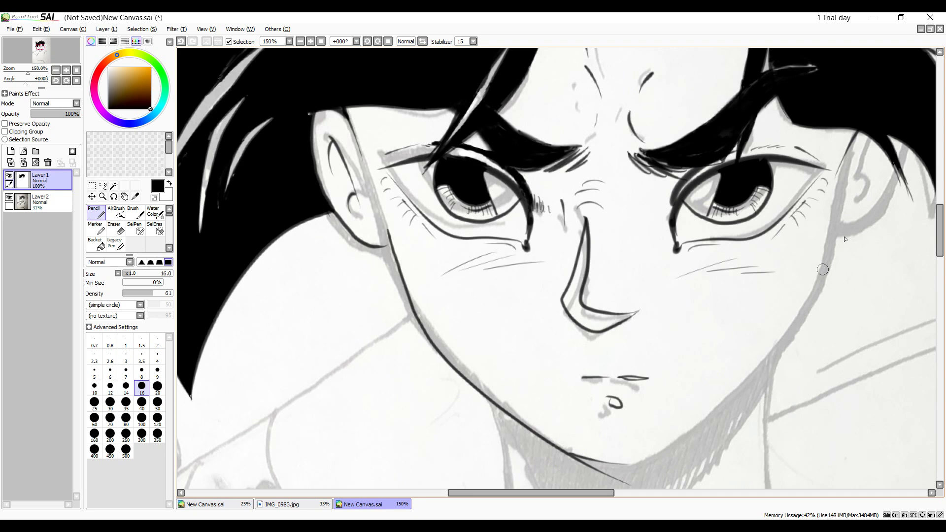
drag(838, 213, 776, 320)
key(ctrl+z)
drag(827, 248, 696, 402)
key(ctrl+z)
mouse_move(840, 209)
mouse_down()
mouse_move(798, 327)
mouse_move(634, 446)
mouse_move(632, 459)
mouse_up()
key(ctrl+z)
key(ctrl+z)
Trace the right side of the jaw from the ear to the chin and outline the right-hand ear.
drag(838, 214, 629, 461)
drag(878, 141, 843, 192)
drag(910, 148, 834, 231)
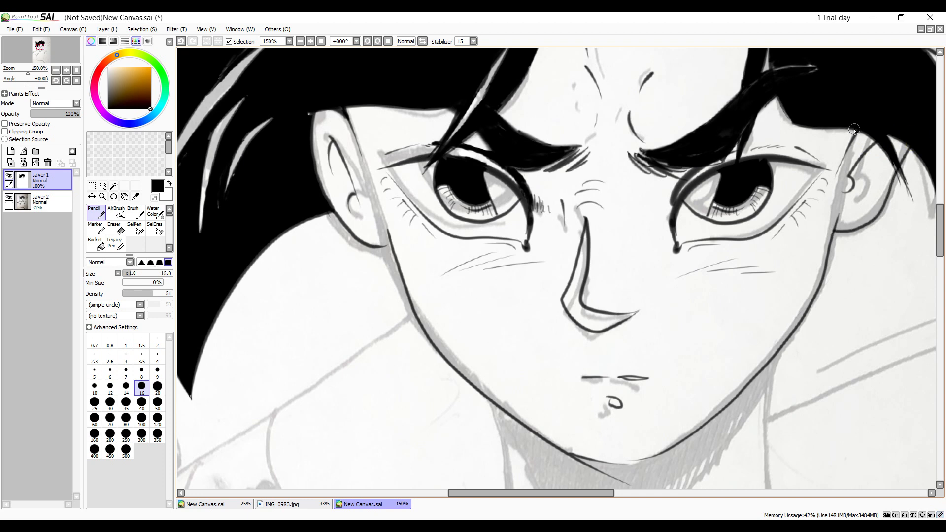
Erase the thin face-edge line at the right temple and redraw it as a tapered stroke descending from the hair.
key(e)
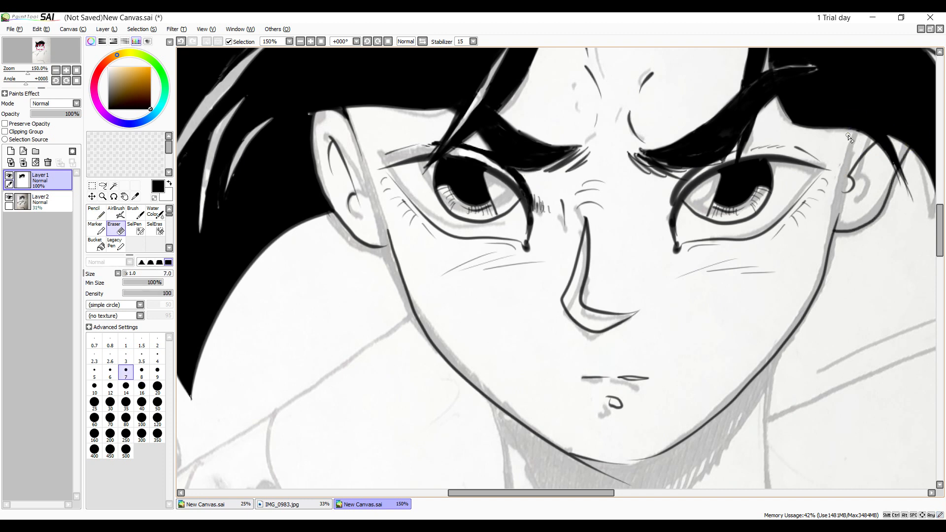
drag(593, 494, 629, 499)
scroll(629, 501, up, 4)
drag(939, 230, 940, 202)
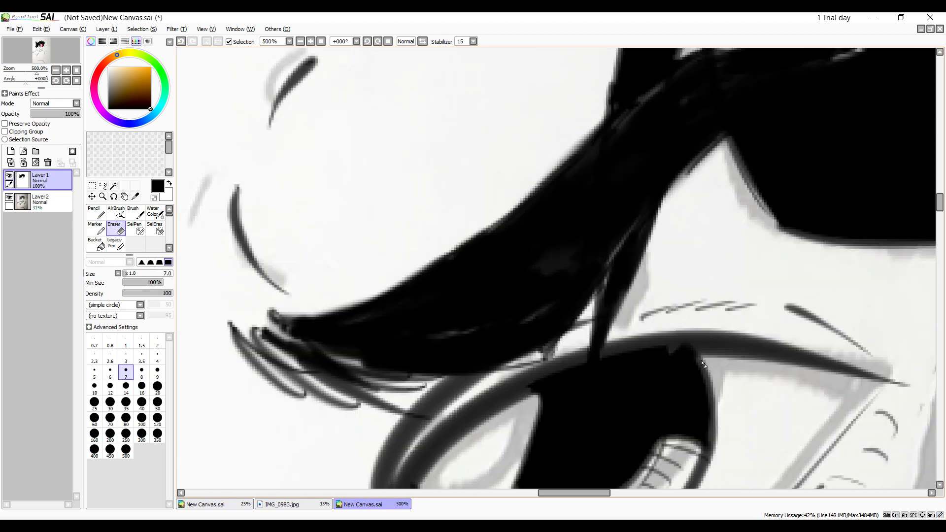
drag(569, 493, 611, 491)
key(n)
drag(556, 245, 532, 354)
drag(560, 242, 533, 334)
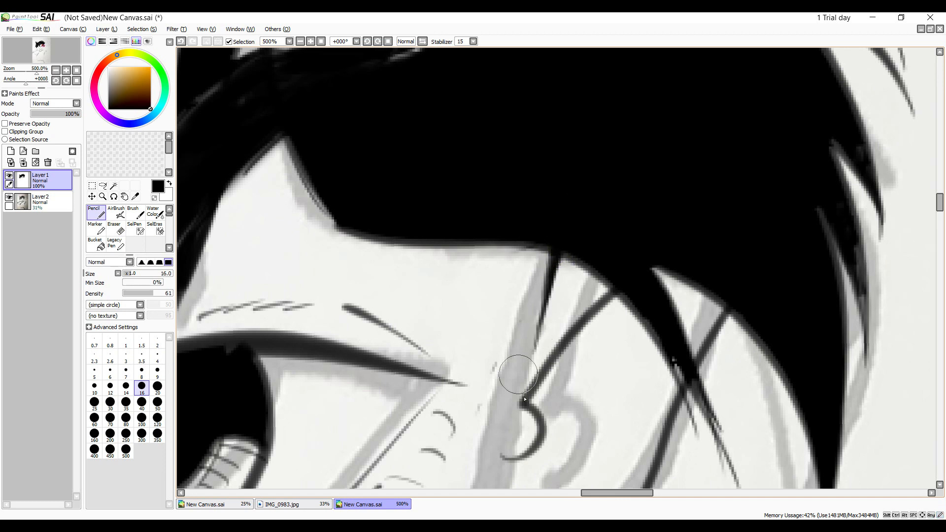
Erase the inner contour of the right-hand ear, retrace its inner fold over the photo and add short hatching by the lobe.
drag(941, 207, 941, 220)
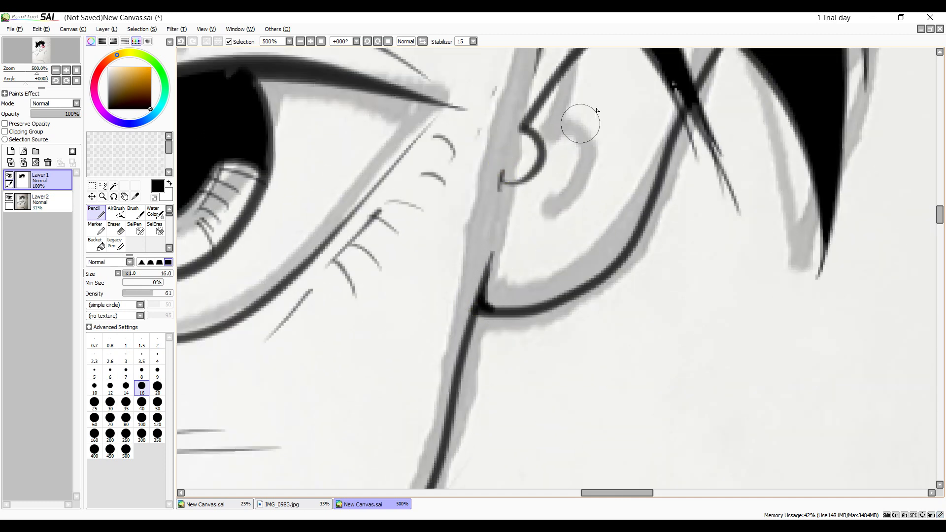
scroll(532, 212, down, 2)
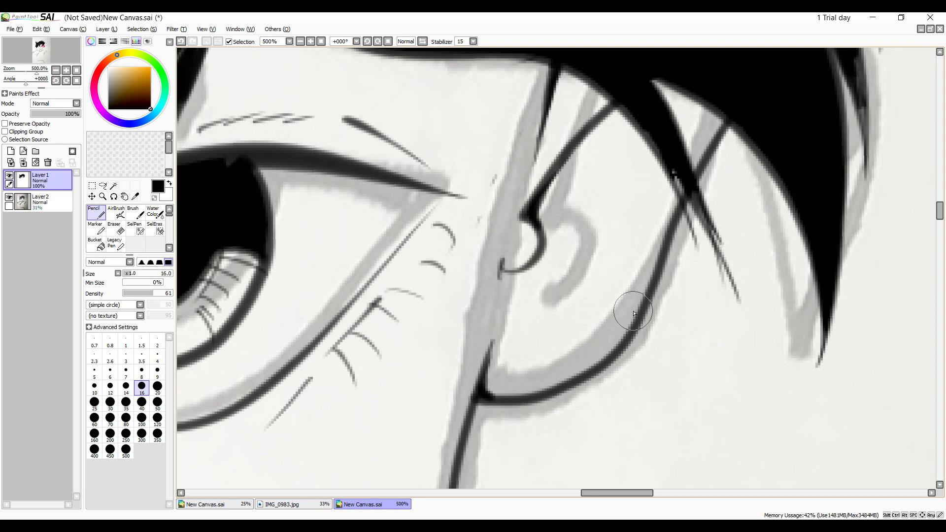
scroll(640, 321, down, 3)
scroll(640, 321, up, 4)
key(e)
mouse_move(557, 227)
mouse_down()
mouse_move(528, 272)
mouse_move(596, 165)
mouse_up()
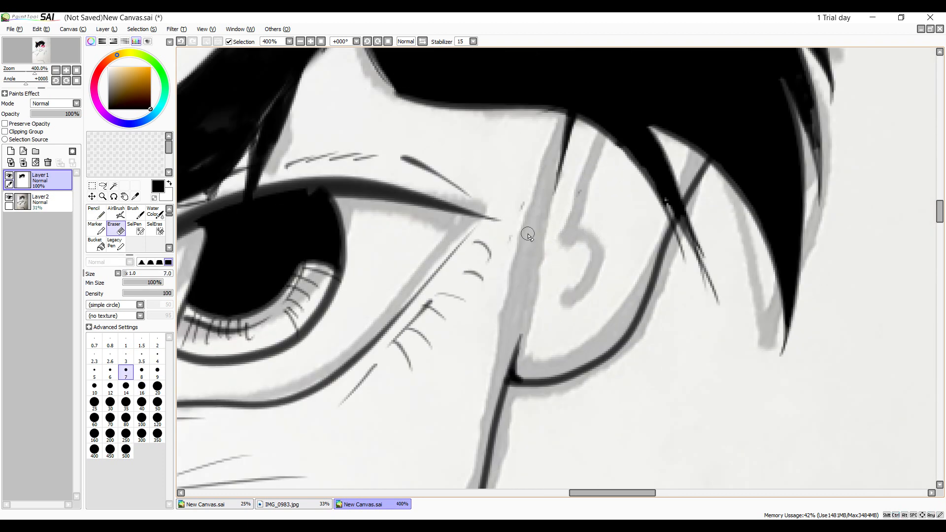
key(n)
mouse_move(623, 127)
mouse_down()
mouse_move(561, 293)
mouse_move(523, 323)
mouse_move(548, 340)
mouse_up()
drag(573, 332, 548, 353)
drag(575, 342, 553, 370)
scroll(634, 369, down, 4)
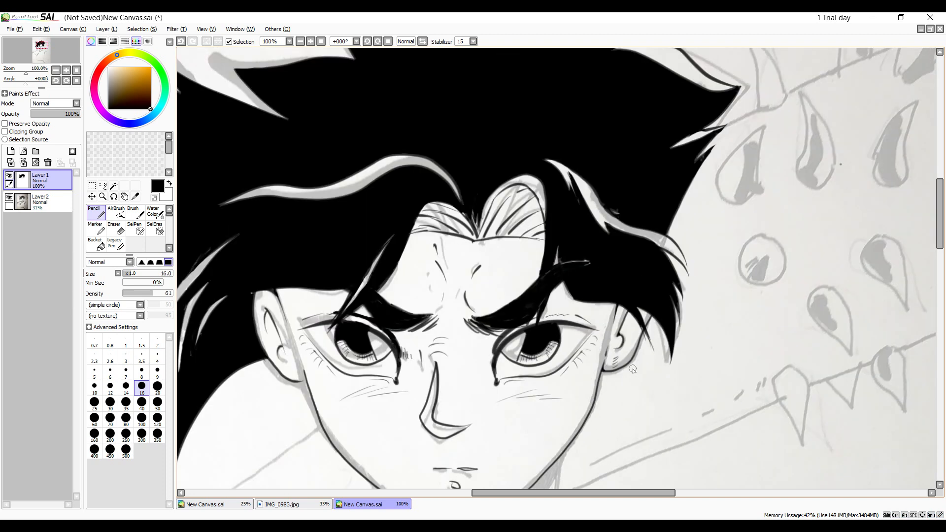
Join the left-hand earlobe to the jaw line and erase the dark blob at that eye's inner corner.
drag(513, 494, 470, 494)
scroll(489, 451, up, 3)
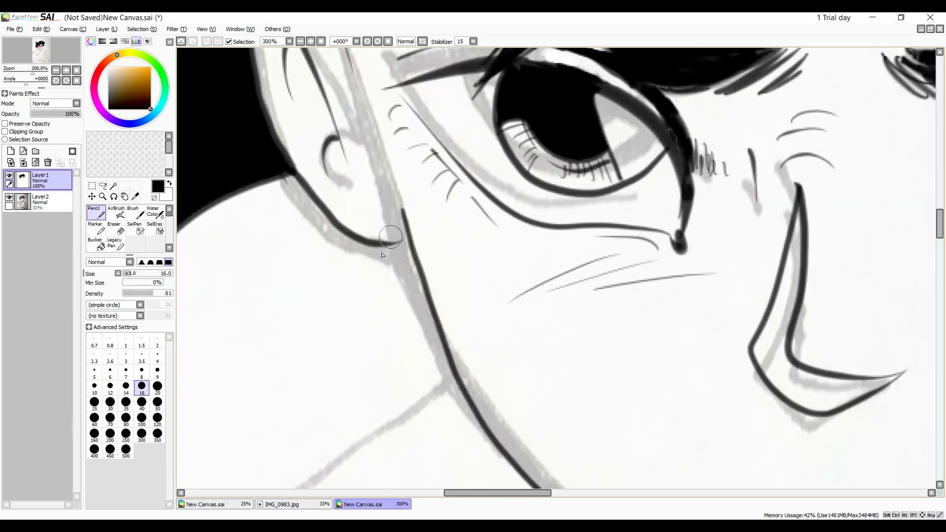
key(ctrl+z)
drag(402, 236, 392, 242)
key(e)
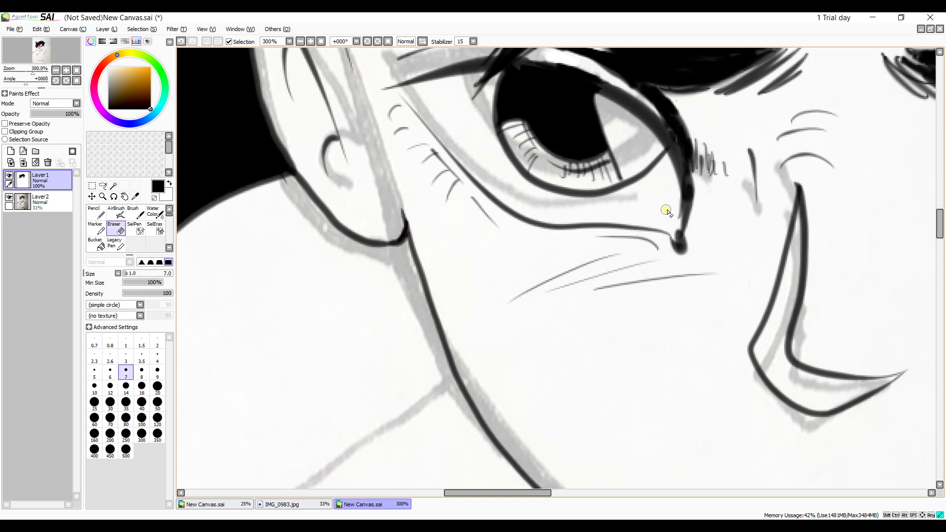
key(ctrl+z)
drag(672, 206, 658, 208)
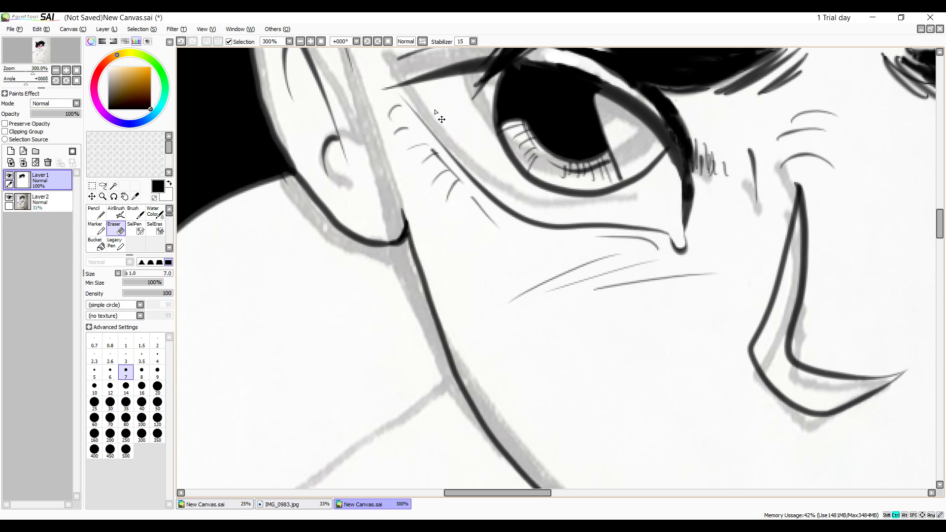
Trace both sides of the neck with the Pencil and outline the curved shadow beneath the chin.
scroll(435, 112, down, 4)
scroll(435, 112, up, 2)
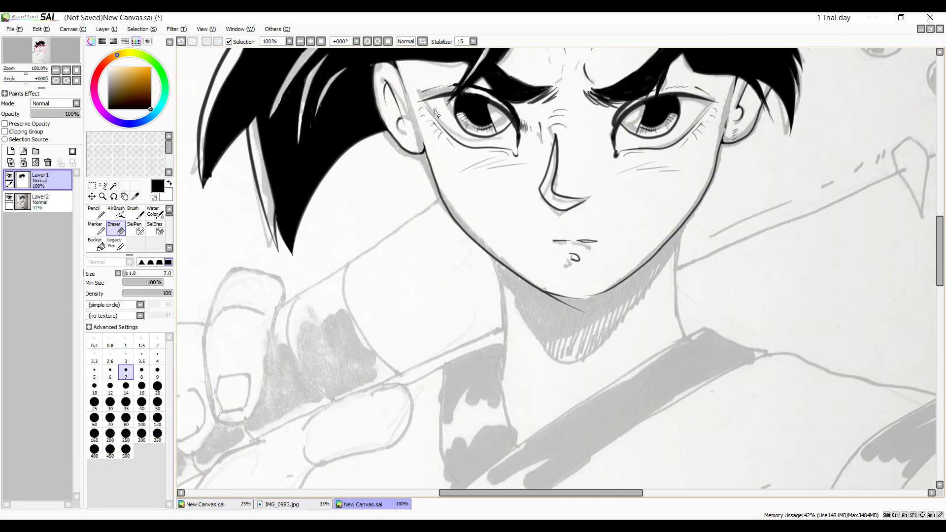
scroll(500, 339, up, 4)
scroll(357, 337, down, 2)
click(97, 212)
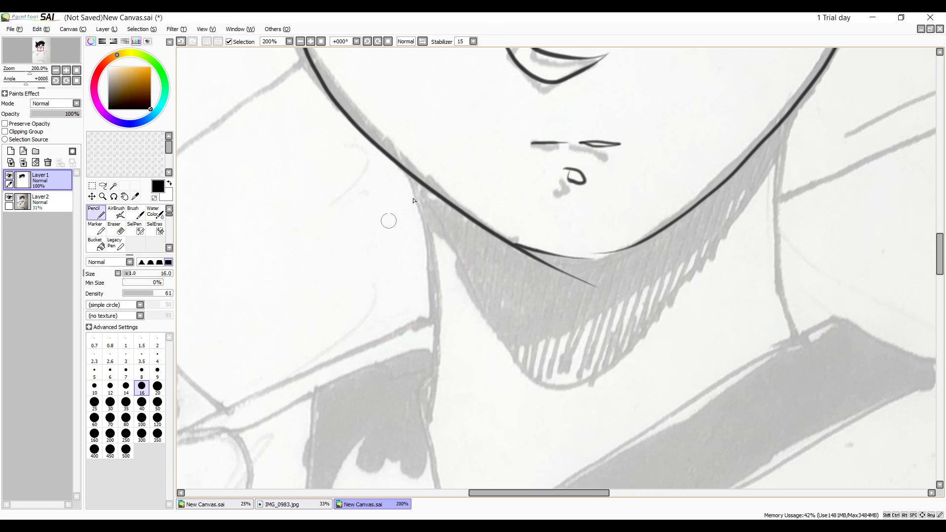
drag(408, 170, 435, 340)
drag(793, 106, 804, 321)
mouse_move(427, 230)
mouse_down()
mouse_move(538, 359)
mouse_move(694, 271)
mouse_up()
drag(785, 156, 671, 299)
Undo the last pencil strokes at the chin and redraw its lower edge as a short curve.
mouse_move(492, 241)
mouse_down()
mouse_move(592, 257)
mouse_move(629, 246)
mouse_up()
key(ctrl+z)
key(ctrl+z)
key(ctrl+z)
drag(551, 253, 623, 249)
Select the outlined neck shadow with the Magic Wand, fill it black and paint over the remaining gaps.
click(114, 186)
click(532, 307)
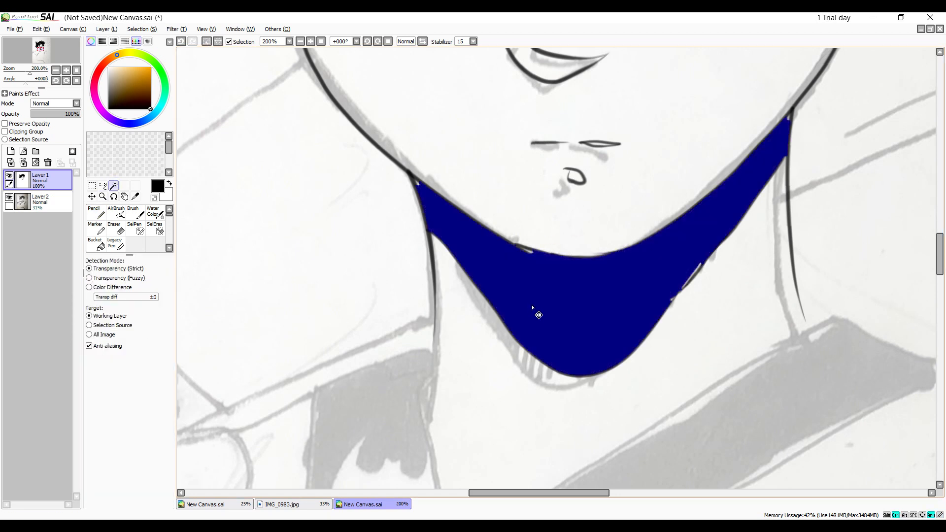
key(ctrl+d)
key(n)
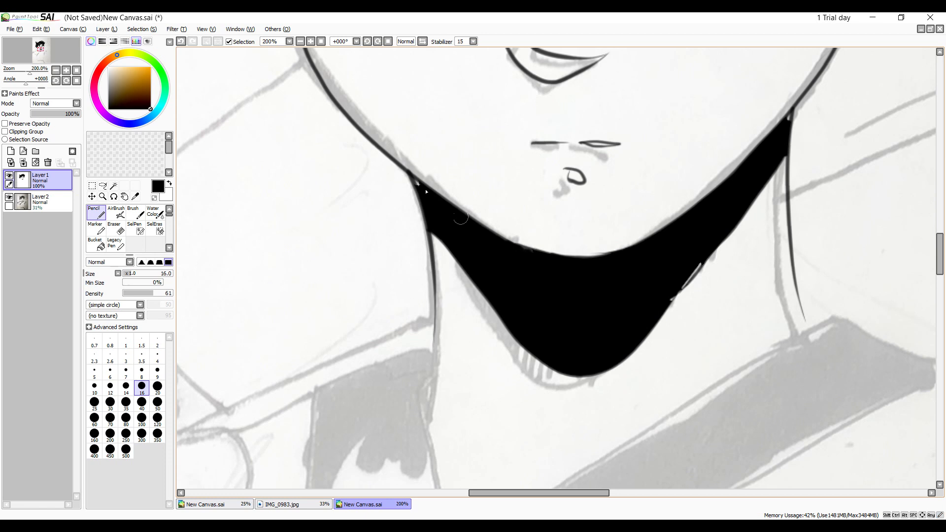
drag(426, 191, 417, 183)
drag(700, 261, 658, 320)
drag(785, 122, 790, 114)
Extend the lower neck lines and trace the robe's collar and neckline around them.
scroll(733, 100, down, 3)
scroll(733, 99, up, 2)
drag(502, 340, 510, 262)
key(ctrl+z)
drag(506, 325, 508, 197)
drag(786, 264, 795, 267)
mouse_move(507, 312)
mouse_down()
mouse_move(511, 392)
mouse_move(501, 340)
mouse_up()
drag(510, 283, 354, 348)
mouse_move(811, 263)
mouse_down()
mouse_move(672, 333)
mouse_move(489, 472)
mouse_up()
drag(811, 262, 907, 300)
scroll(813, 260, down, 3)
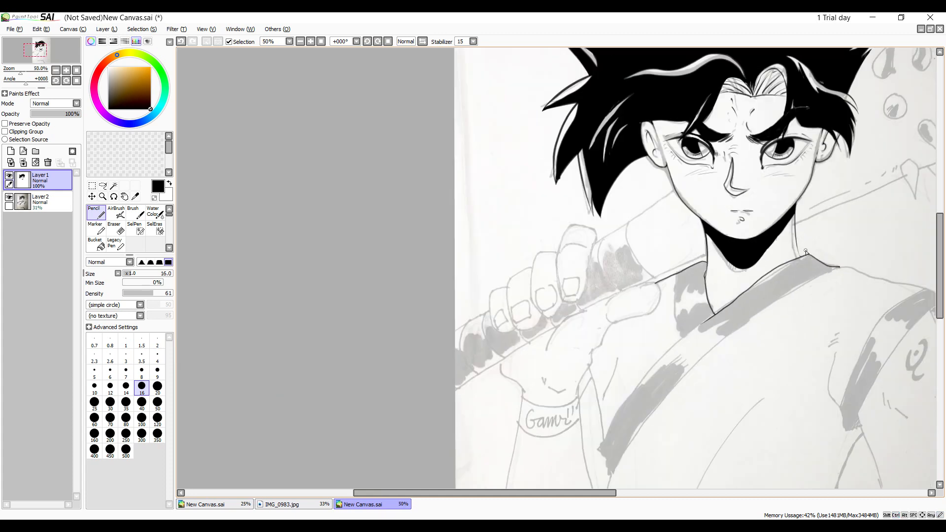
Trace both edges of the robe's diagonal lapel and add the sleeve edge and fold beside it.
mouse_move(676, 276)
mouse_down()
mouse_move(685, 339)
mouse_move(599, 415)
mouse_up()
key(ctrl+z)
drag(682, 336, 604, 449)
key(ctrl+z)
drag(682, 336, 610, 476)
mouse_move(841, 266)
mouse_down()
mouse_move(712, 348)
mouse_move(609, 482)
mouse_up()
drag(595, 387, 605, 450)
drag(620, 350, 613, 389)
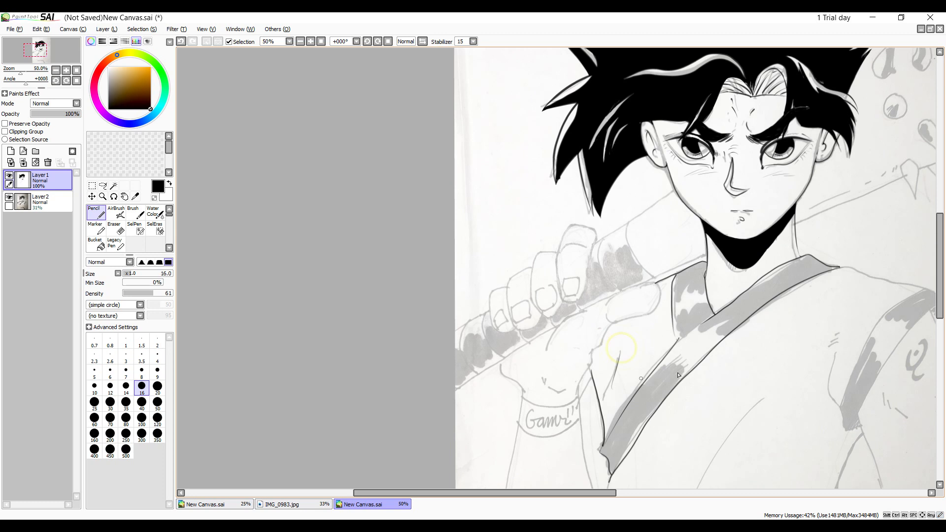
Trace the right-hand shoulder line and outline the thumb, palm and forearm of the raised arm.
drag(855, 273, 935, 289)
mouse_move(612, 301)
mouse_down()
mouse_move(587, 367)
mouse_move(533, 392)
mouse_up()
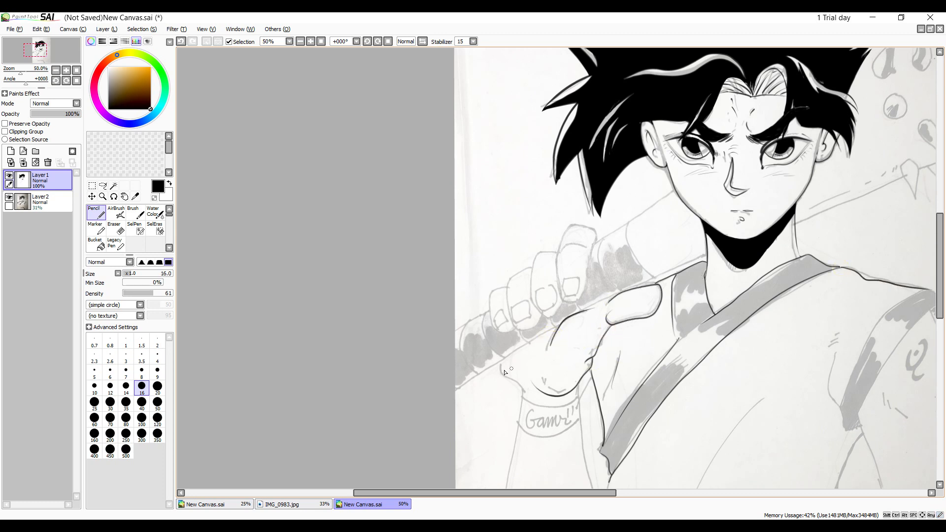
drag(937, 252, 937, 305)
mouse_move(577, 166)
mouse_down()
mouse_move(592, 253)
mouse_move(587, 340)
mouse_up()
mouse_move(519, 162)
mouse_down()
mouse_move(516, 223)
mouse_move(610, 262)
mouse_up()
Draw the upper and lower edges of the wristband and add small crease marks at the base of the palm.
key(e)
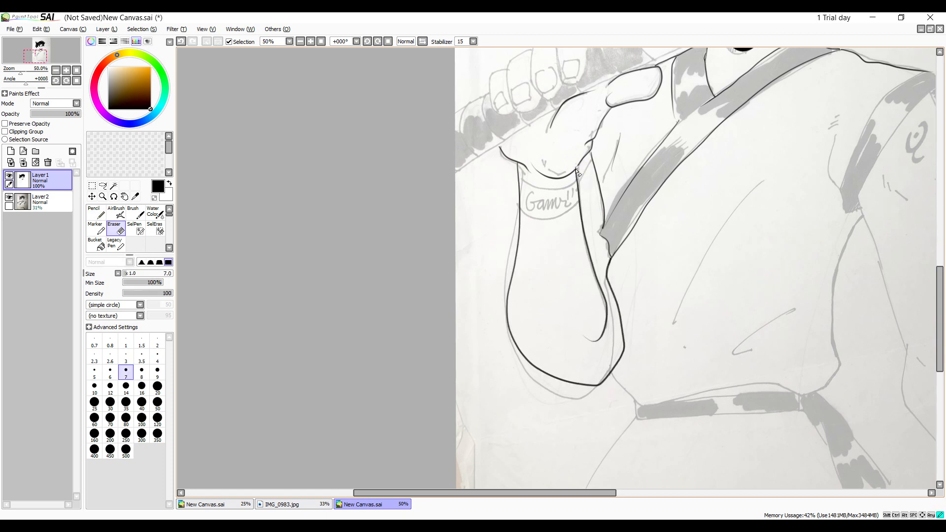
key(n)
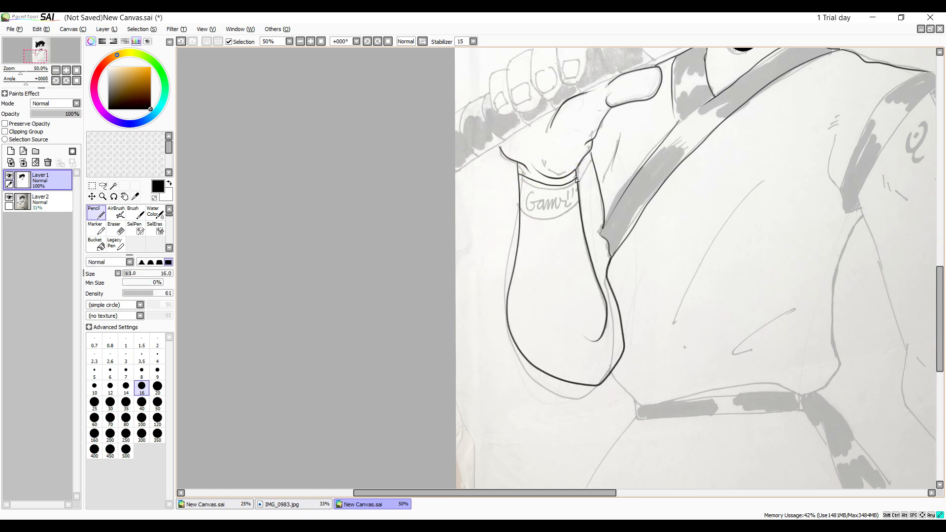
key(ctrl+z)
drag(518, 206, 579, 200)
key(e)
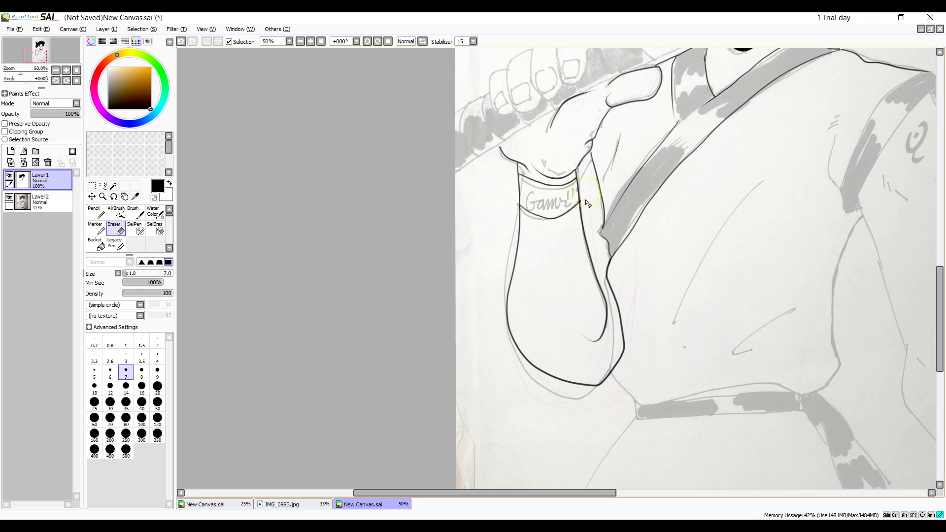
key(n)
drag(543, 159, 551, 165)
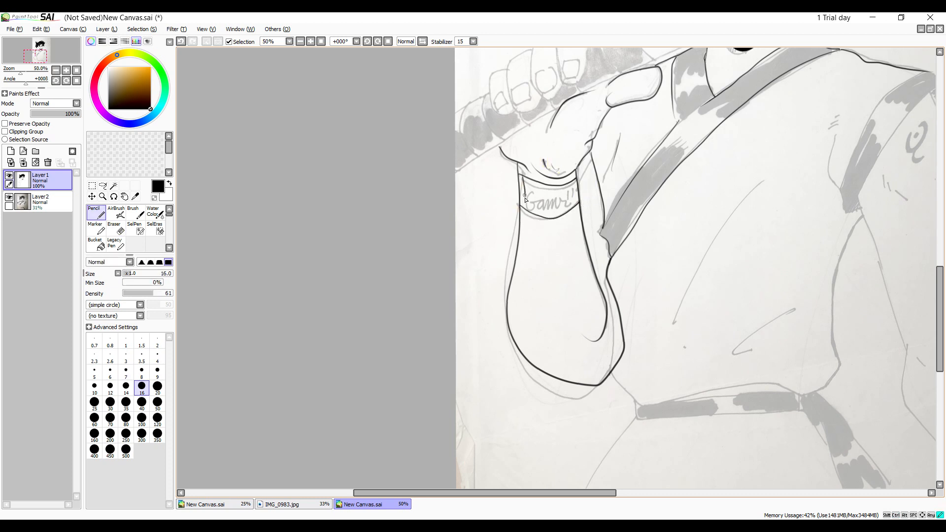
Select the wristband area with the Magic Wand and fill it black.
click(114, 186)
click(551, 196)
key(ctrl+f)
key(ctrl+d)
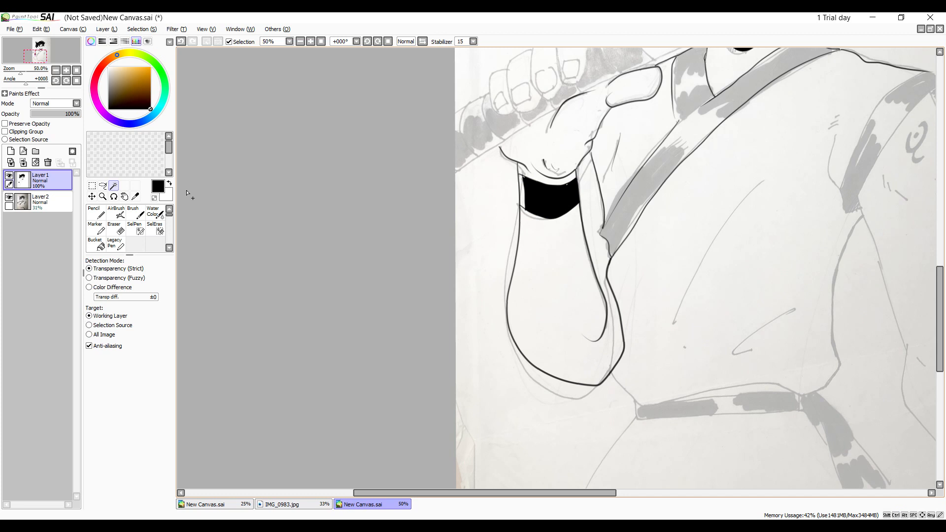
click(96, 212)
Erase the stray line ends beside the wristband and paint over the white specks along its upper edge.
key(e)
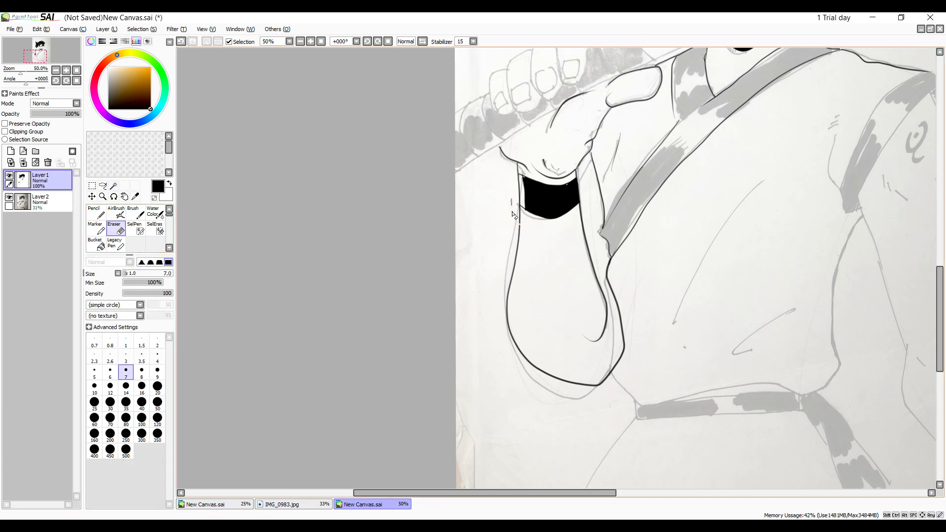
scroll(512, 213, up, 3)
drag(510, 170, 511, 184)
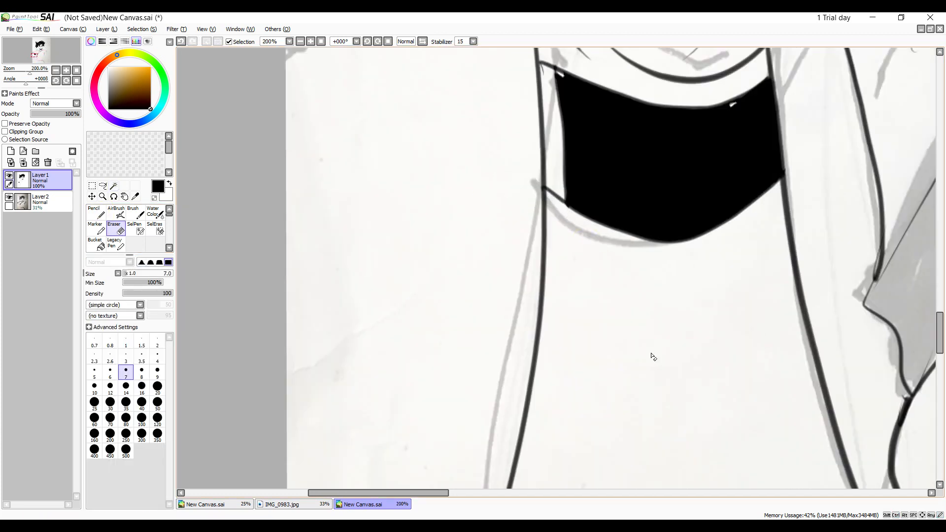
key(n)
drag(557, 72, 563, 75)
drag(730, 105, 736, 104)
key(e)
scroll(565, 101, down, 3)
key(n)
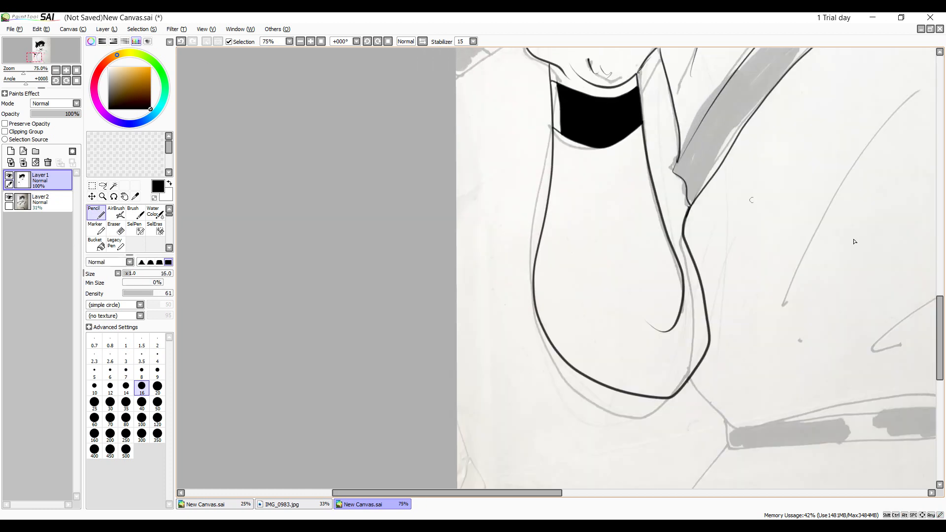
Trace the four fingers gripping the club handle, including their fingernails.
drag(941, 355, 920, 296)
mouse_move(663, 168)
mouse_down()
mouse_move(643, 239)
mouse_move(614, 211)
mouse_move(629, 138)
mouse_move(664, 168)
mouse_up()
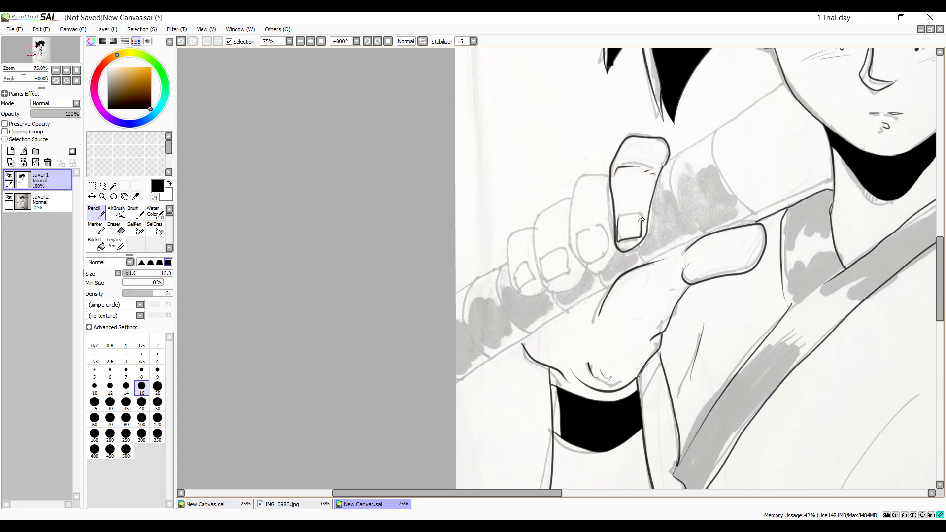
mouse_move(610, 176)
mouse_down()
mouse_move(564, 237)
mouse_move(616, 264)
mouse_up()
mouse_move(575, 241)
mouse_down()
mouse_move(603, 233)
mouse_move(536, 219)
mouse_move(579, 289)
mouse_move(542, 267)
mouse_up()
mouse_move(525, 230)
mouse_down()
mouse_move(544, 291)
mouse_move(517, 281)
mouse_up()
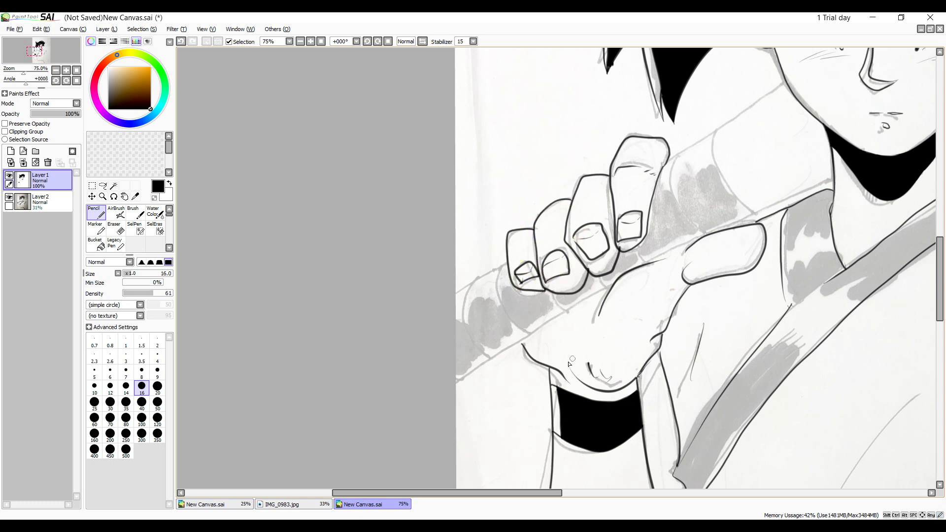
Erase the overlapping line ends where the fingers and nails meet and redraw the ring finger's nail edge.
scroll(574, 323, down, 3)
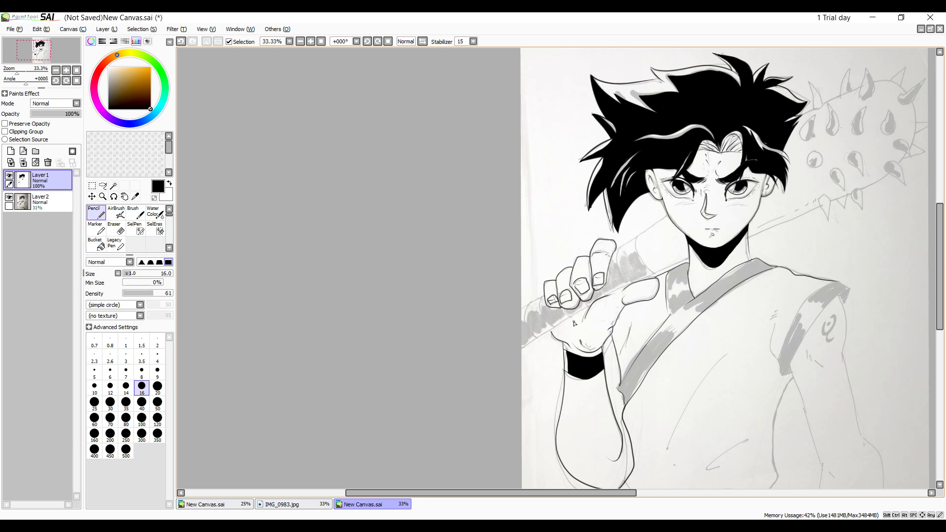
scroll(574, 323, up, 7)
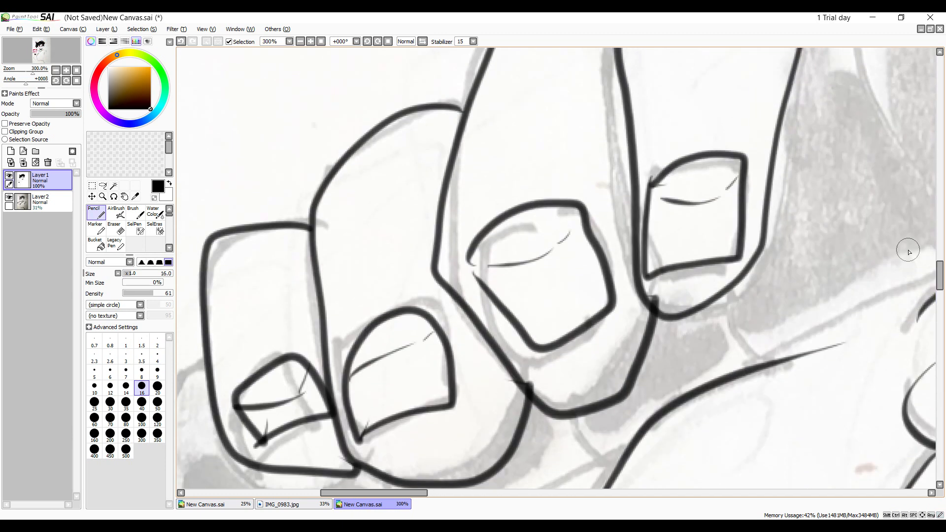
key(e)
drag(557, 388, 528, 381)
drag(668, 302, 651, 298)
drag(268, 417, 265, 433)
mouse_move(369, 414)
mouse_down()
mouse_move(366, 429)
mouse_move(423, 412)
mouse_up()
key(n)
drag(357, 437, 450, 407)
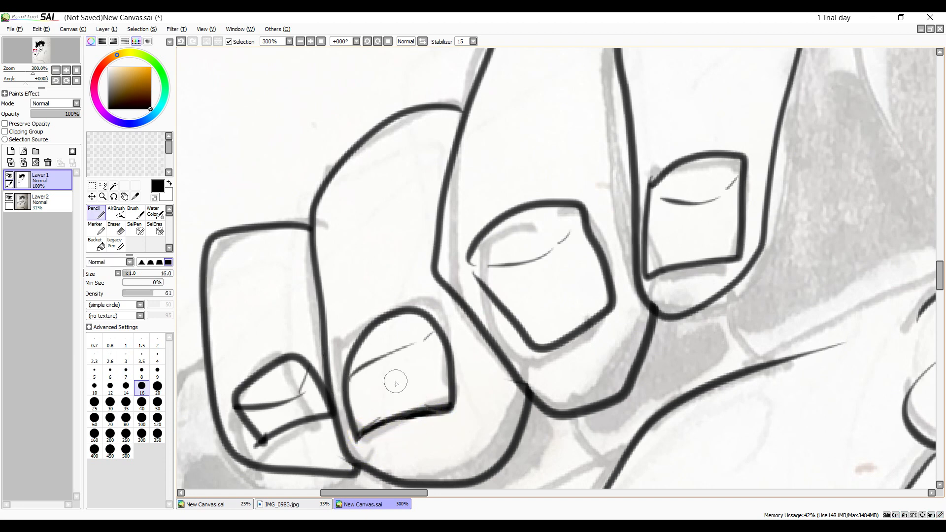
Trace the club handle's edges between the hand and the neck and the curved wrap bands across it.
scroll(396, 384, down, 5)
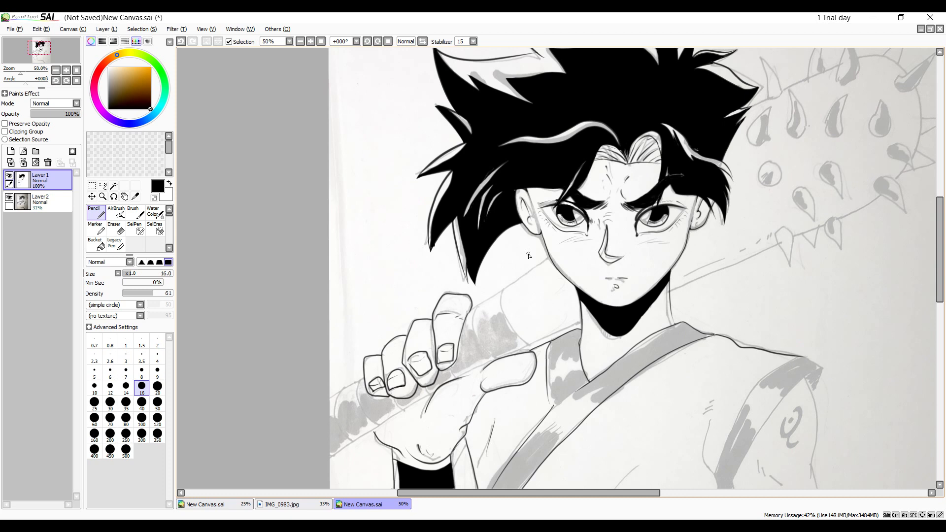
scroll(529, 256, up, 3)
mouse_move(356, 422)
mouse_down()
mouse_move(593, 259)
mouse_move(351, 429)
mouse_up()
key(ctrl+z)
scroll(944, 266, down, 5)
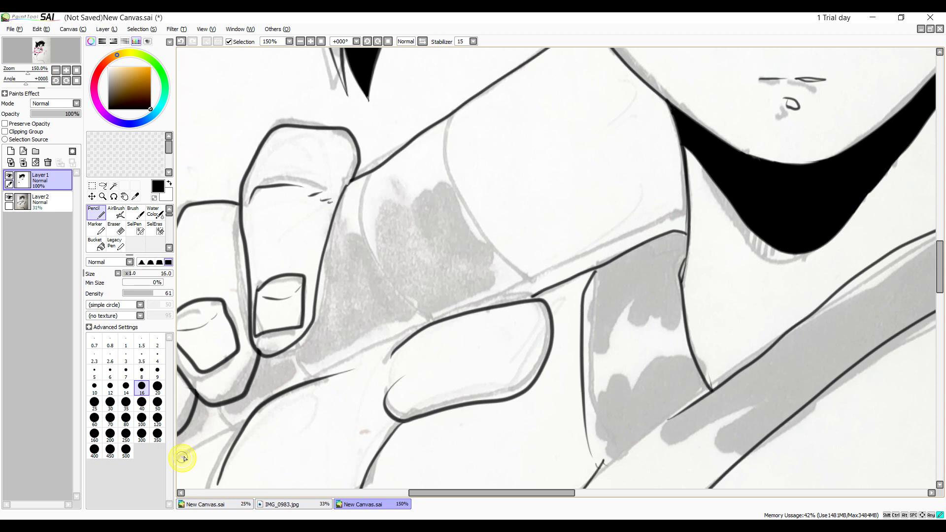
drag(183, 458, 245, 422)
mouse_move(305, 382)
mouse_down()
mouse_move(563, 254)
mouse_move(578, 233)
mouse_move(562, 257)
mouse_move(690, 208)
mouse_up()
key(ctrl+z)
mouse_move(450, 117)
mouse_down()
mouse_move(481, 214)
mouse_move(544, 261)
mouse_up()
mouse_move(367, 170)
mouse_down()
mouse_move(398, 274)
mouse_move(433, 316)
mouse_up()
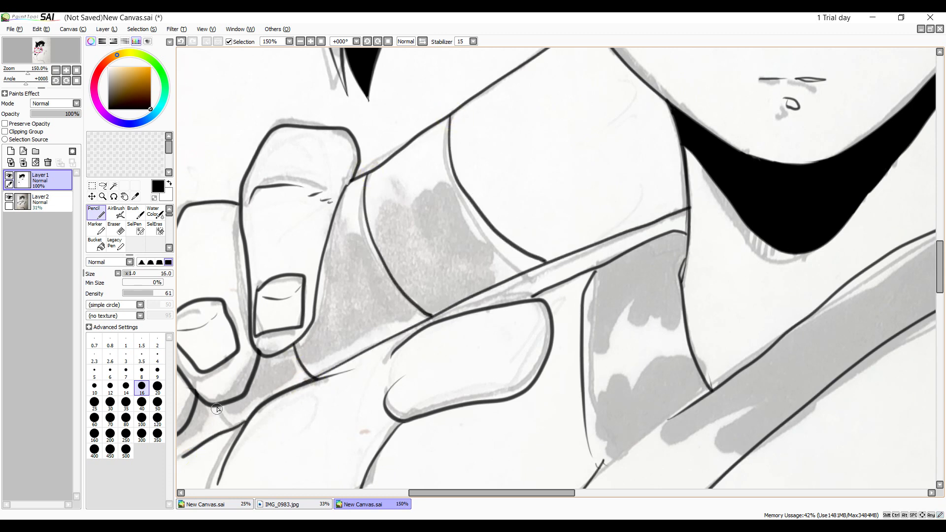
Trace the club handle's lower end behind the hand, with its edges and curved wrap bands.
drag(468, 491, 367, 491)
drag(939, 252, 943, 289)
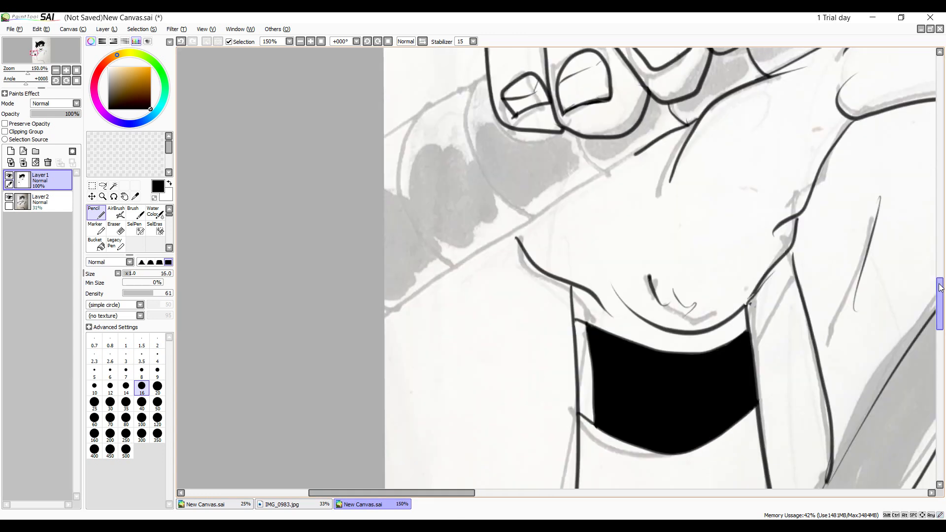
key(ctrl+z)
mouse_move(626, 161)
mouse_down()
mouse_move(352, 341)
mouse_move(636, 154)
mouse_move(361, 330)
mouse_up()
key(ctrl+z)
key(ctrl+z)
mouse_move(380, 131)
mouse_down()
mouse_move(489, 72)
mouse_move(524, 198)
mouse_move(450, 256)
mouse_up()
drag(394, 194, 382, 189)
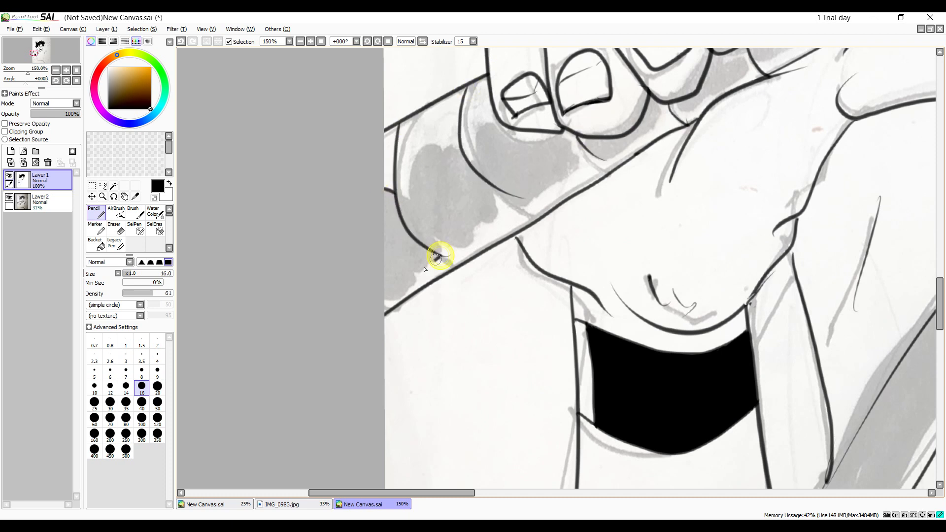
Outline the dark patches on the handle's wrapping below the fingers, redrawing the band beside the middle finger.
drag(440, 256, 384, 299)
drag(395, 191, 458, 145)
mouse_move(439, 255)
mouse_down()
mouse_move(509, 208)
mouse_move(466, 158)
mouse_move(537, 194)
mouse_move(561, 132)
mouse_up()
drag(609, 160, 654, 101)
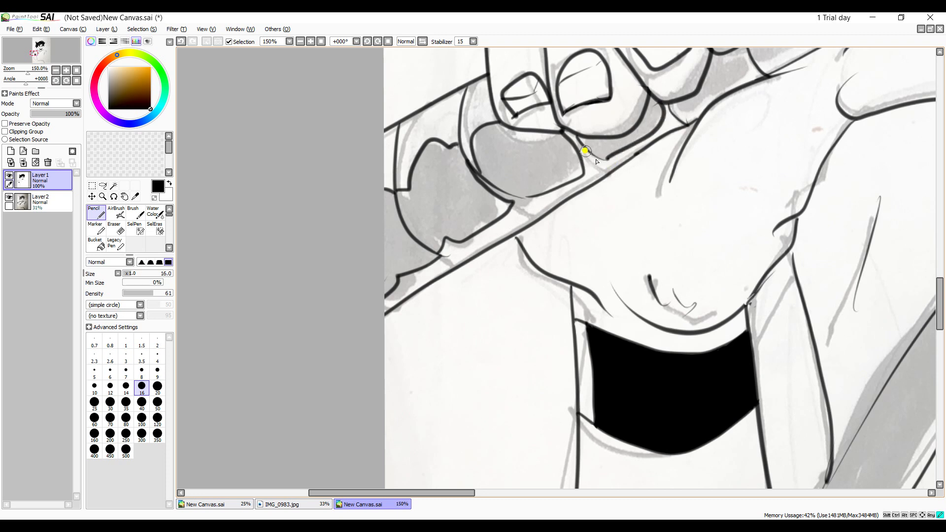
key(ctrl+z)
key(ctrl+z)
drag(580, 143, 609, 172)
mouse_move(512, 202)
mouse_down()
mouse_move(534, 215)
mouse_move(565, 188)
mouse_up()
drag(596, 152, 690, 121)
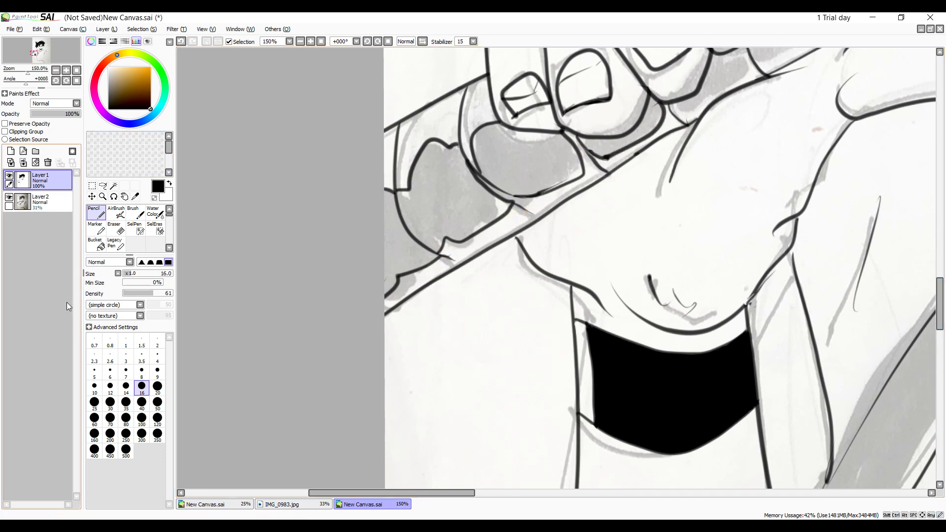
Select the outlined dark patches on the club handle's wrapping below the fingers and fill them with black.
click(114, 186)
click(406, 258)
click(449, 198)
click(527, 160)
click(628, 142)
click(710, 89)
click(444, 486)
key(ctrl+z)
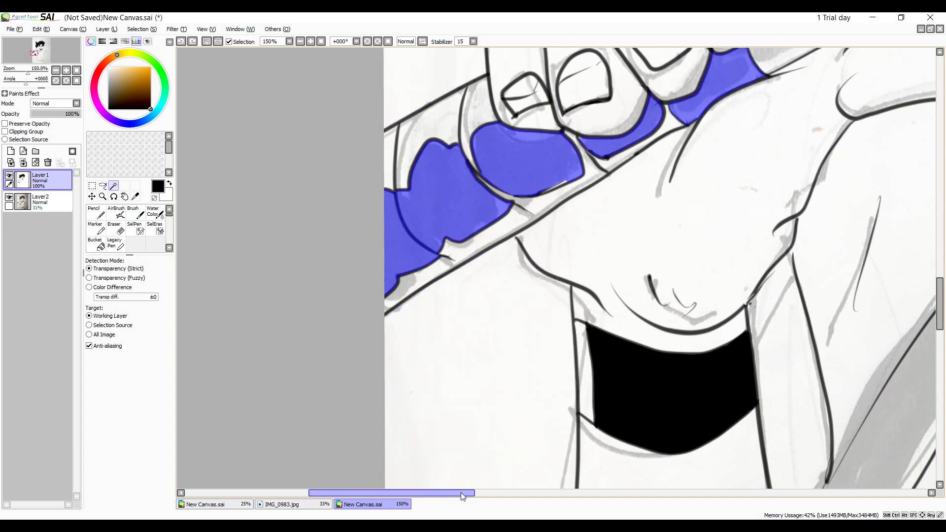
drag(462, 493, 522, 492)
drag(939, 295, 940, 262)
click(41, 29)
click(324, 139)
key(ctrl+f)
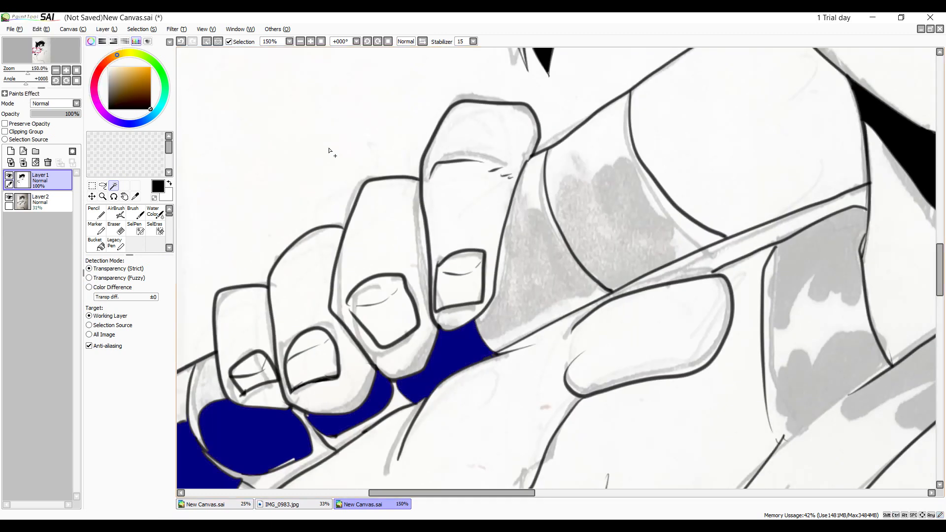
key(ctrl+d)
Touch up in black the lower edges of the filled patch beneath the little finger, along the handle's edge.
key(n)
mouse_move(272, 472)
mouse_down()
mouse_move(280, 470)
mouse_move(262, 482)
mouse_up()
mouse_move(447, 493)
mouse_down()
mouse_move(486, 491)
mouse_move(338, 493)
mouse_up()
drag(165, 492, 369, 493)
drag(940, 285, 940, 312)
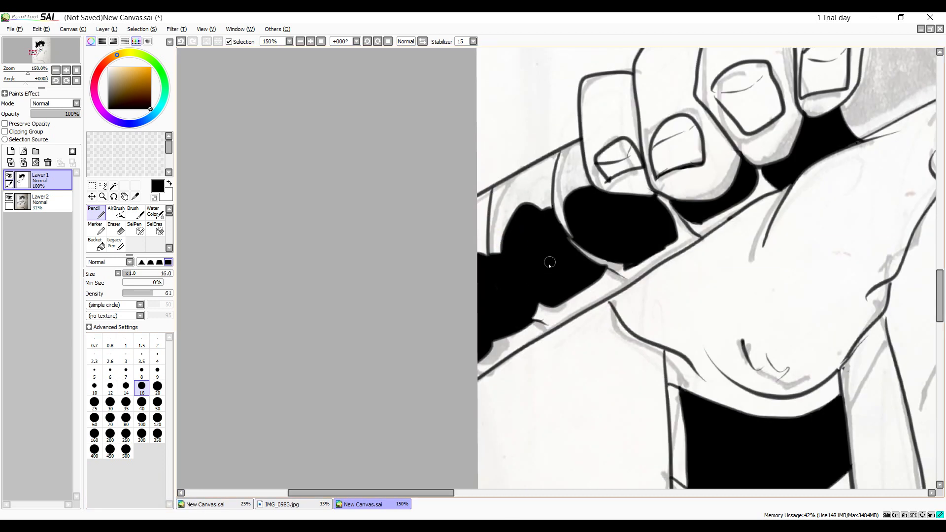
mouse_move(618, 268)
mouse_down()
mouse_move(598, 255)
mouse_move(639, 266)
mouse_move(579, 288)
mouse_move(607, 257)
mouse_up()
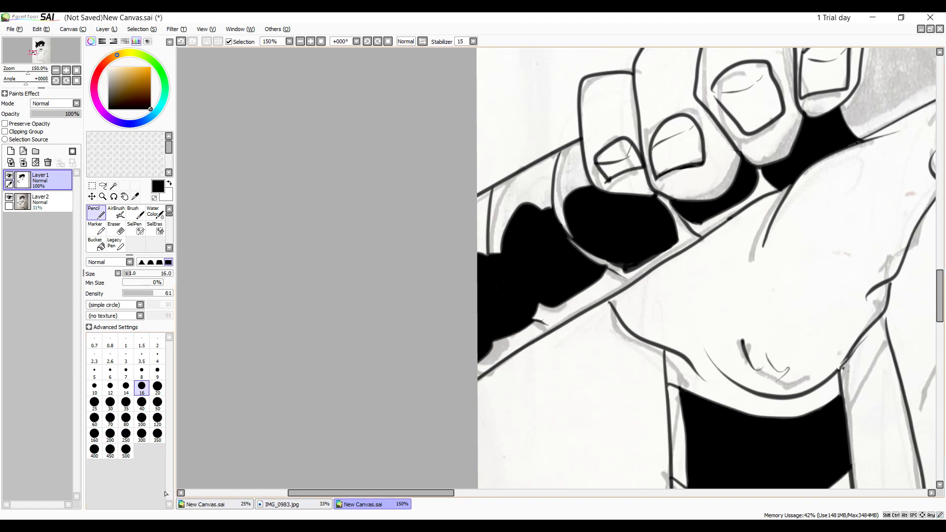
Draw a thin white wrap line across the black patch at the club handle's lower end.
click(117, 213)
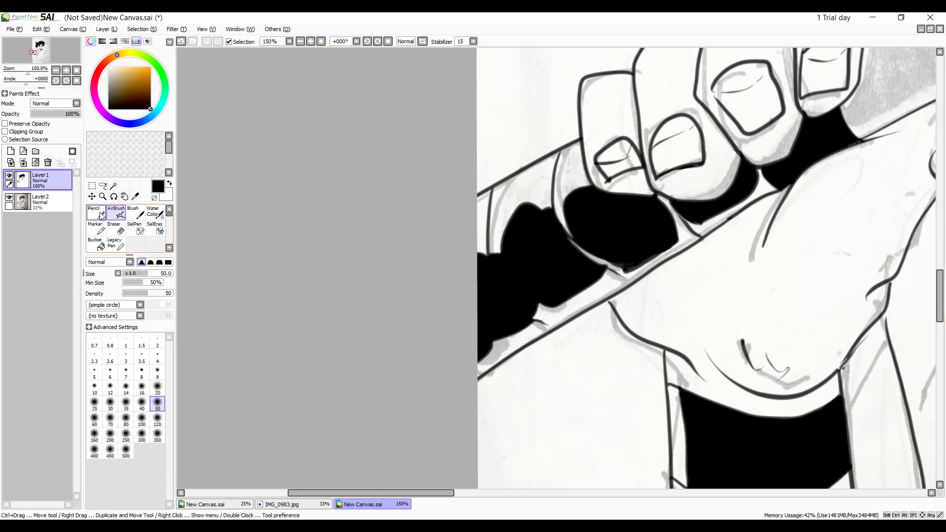
click(97, 213)
click(529, 320)
click(109, 67)
drag(544, 325, 484, 284)
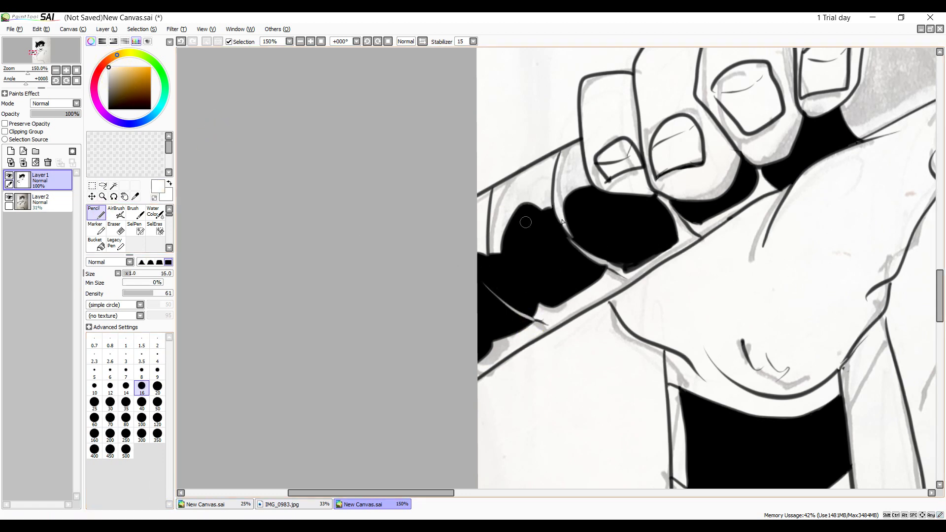
Outline in black the dark wrapping patches on the handle between the index finger and the neck, with scalloped upper edges.
drag(446, 493, 595, 492)
drag(506, 492, 436, 493)
drag(938, 282, 938, 263)
click(150, 109)
drag(485, 317, 609, 262)
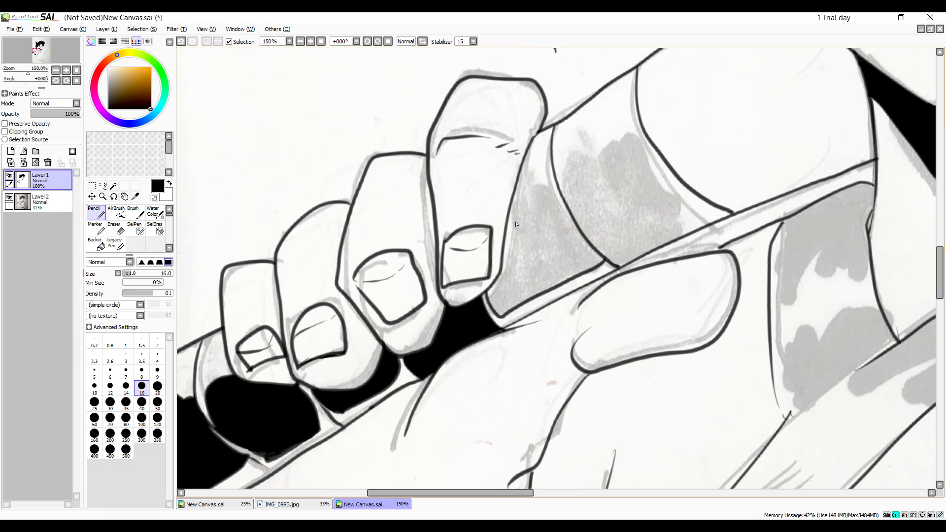
mouse_move(296, 392)
mouse_down()
mouse_move(561, 186)
mouse_move(581, 157)
mouse_move(671, 226)
mouse_move(623, 239)
mouse_up()
key(ctrl+z)
key(ctrl+z)
mouse_move(561, 191)
mouse_down()
mouse_move(653, 161)
mouse_move(705, 202)
mouse_up()
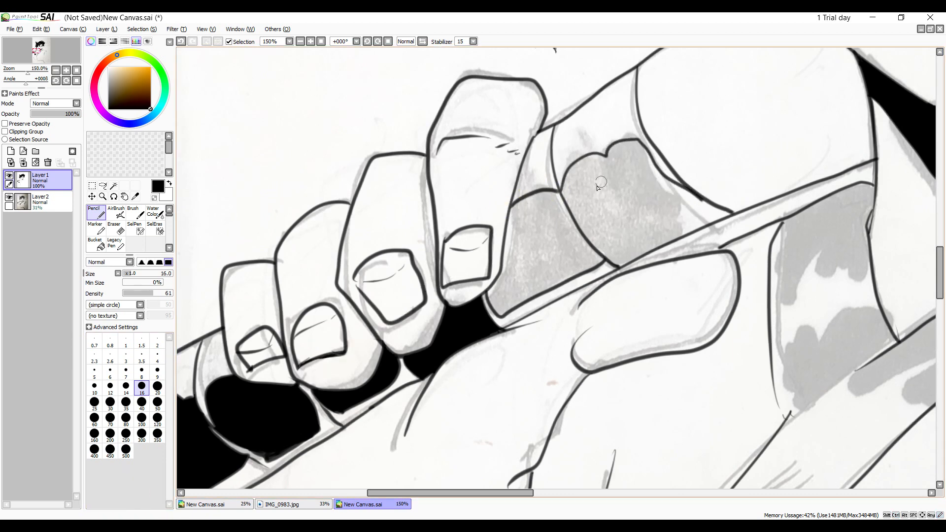
key(ctrl+z)
mouse_move(561, 191)
mouse_down()
mouse_move(591, 153)
mouse_move(699, 202)
mouse_move(606, 259)
mouse_up()
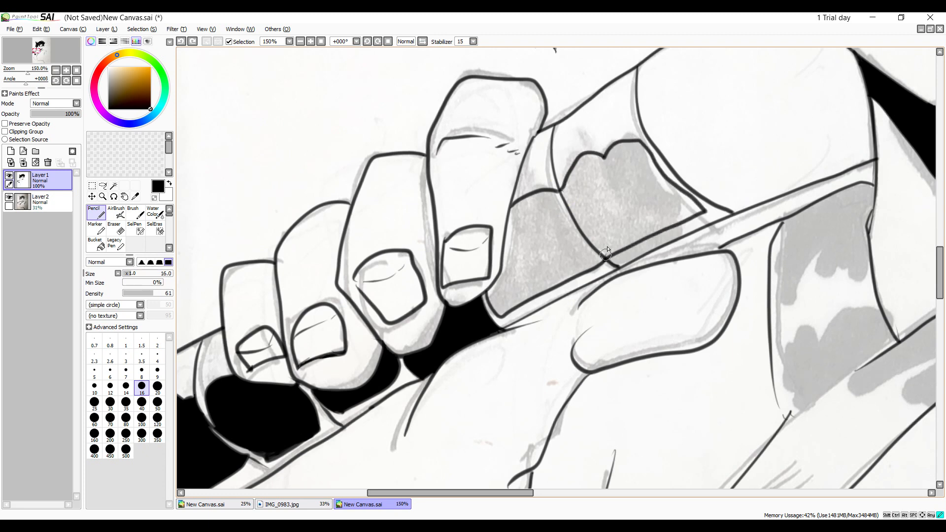
Select the two outlined patches between the index finger and the neck and fill them with black.
click(113, 185)
click(552, 242)
click(627, 197)
key(ctrl+f)
key(ctrl+d)
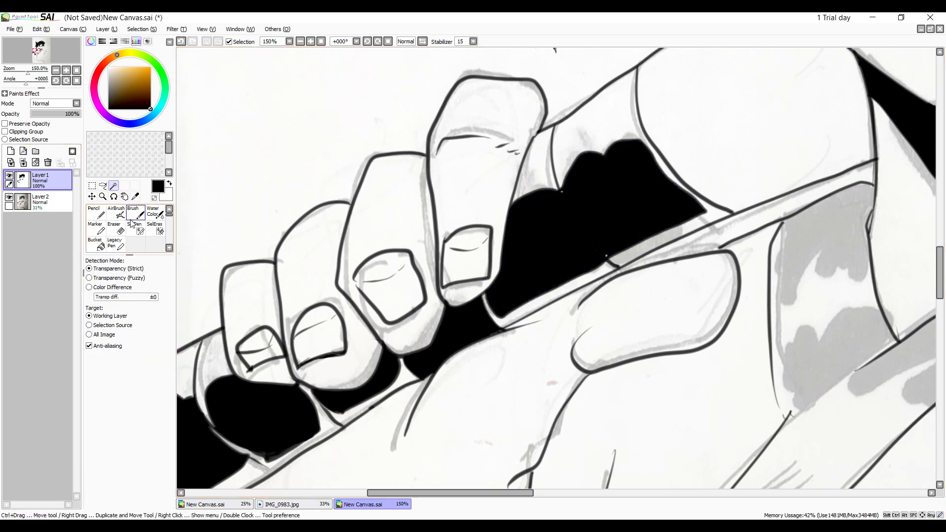
Redraw the curved wrap band in white across the black area beside the index finger.
click(97, 212)
key(x)
drag(616, 264, 581, 216)
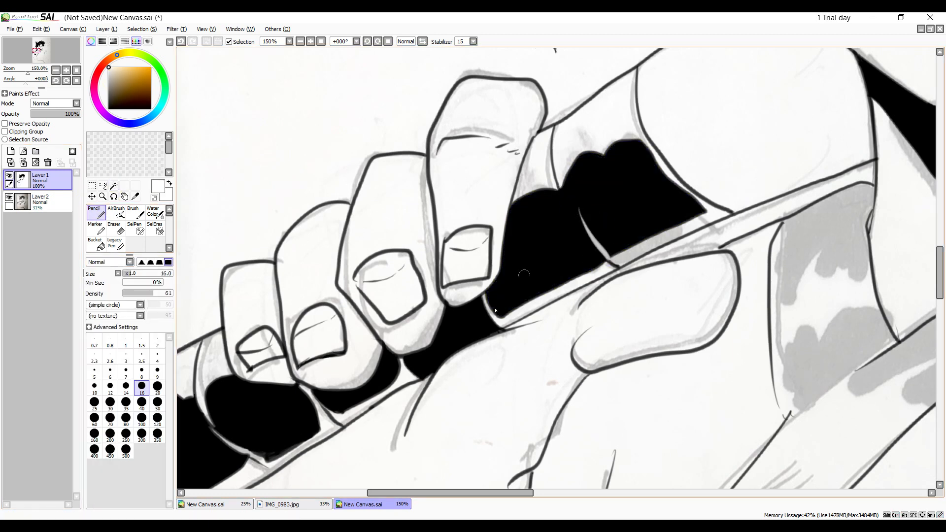
Clean up the black patch below the index finger by erasing its stray edge and redrawing it in black.
key(e)
mouse_move(434, 362)
mouse_down()
mouse_move(418, 370)
mouse_move(494, 329)
mouse_move(413, 365)
mouse_move(481, 329)
mouse_up()
click(96, 213)
right_click(454, 328)
drag(415, 367, 441, 359)
scroll(406, 371, down, 4)
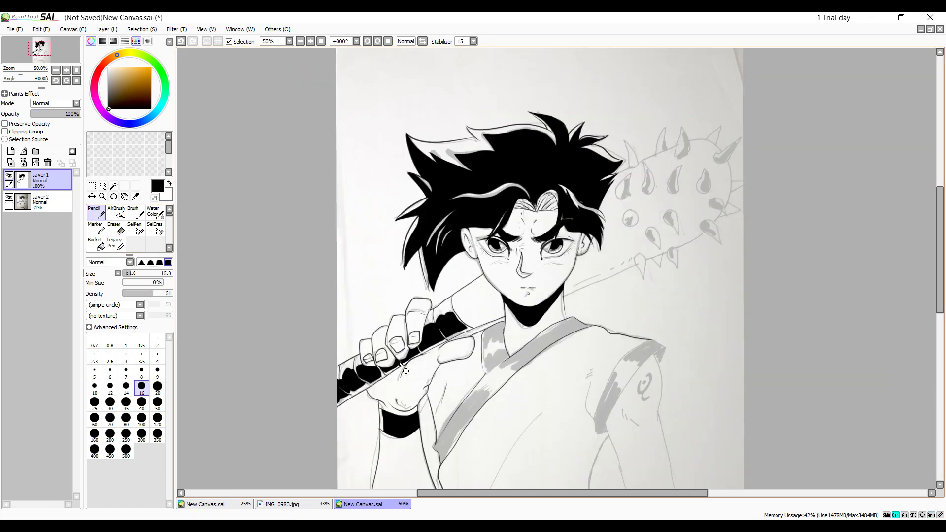
click(9, 197)
click(9, 198)
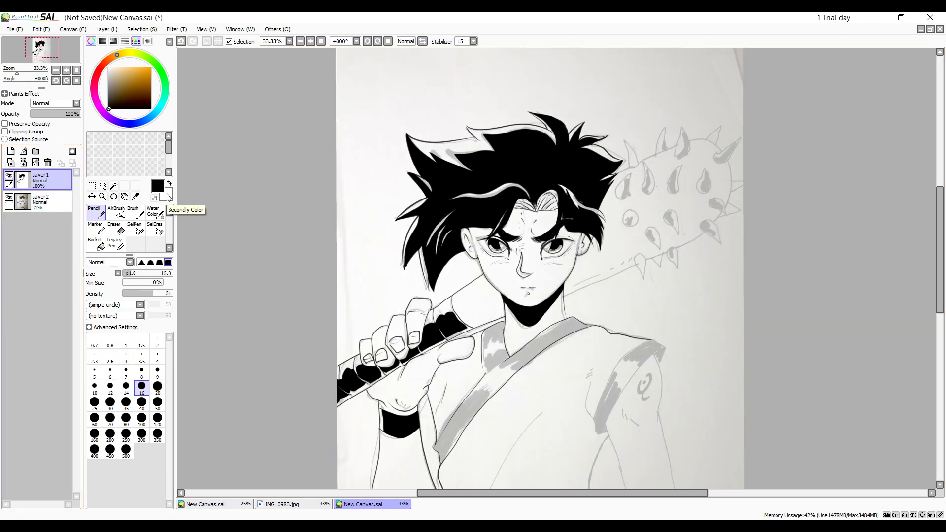
Trace the robe's lower sides and waist, the belt's edges and its hanging end with a size 20 pencil.
drag(609, 494, 666, 493)
drag(939, 255, 939, 314)
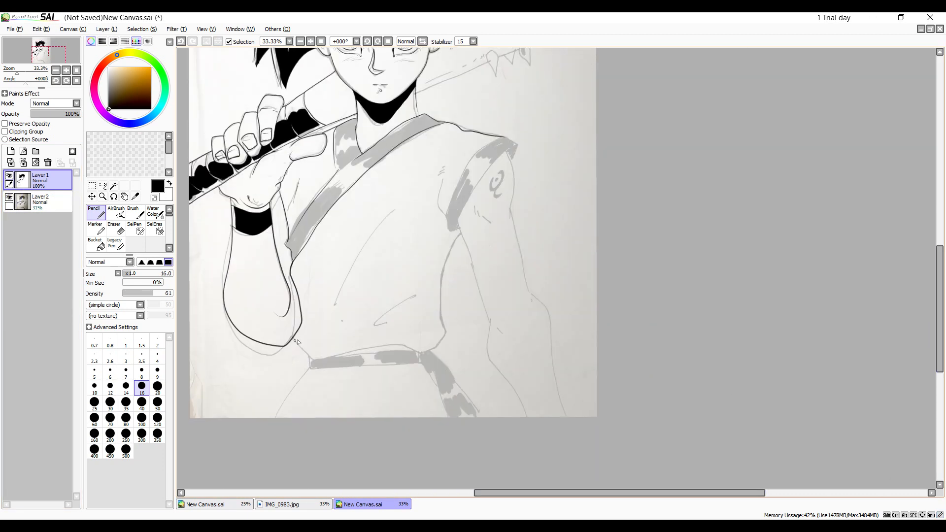
click(157, 386)
drag(292, 339, 396, 339)
drag(462, 235, 372, 348)
drag(431, 358, 310, 370)
mouse_move(424, 354)
mouse_down()
mouse_move(446, 417)
mouse_move(472, 418)
mouse_up()
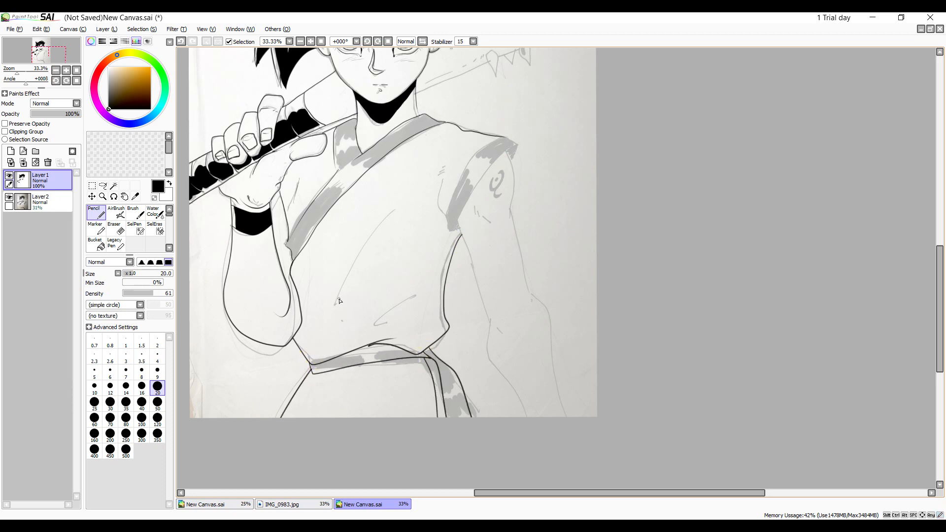
Trace the diagonal fold lines across the robe's front, with a black pointed corner, and the crease near the sleeve.
key(e)
key(n)
scroll(307, 270, up, 4)
scroll(828, 305, down, 5)
mouse_move(404, 296)
mouse_down()
mouse_move(407, 285)
mouse_move(420, 295)
mouse_move(452, 287)
mouse_up()
drag(940, 389, 940, 368)
drag(546, 94, 452, 270)
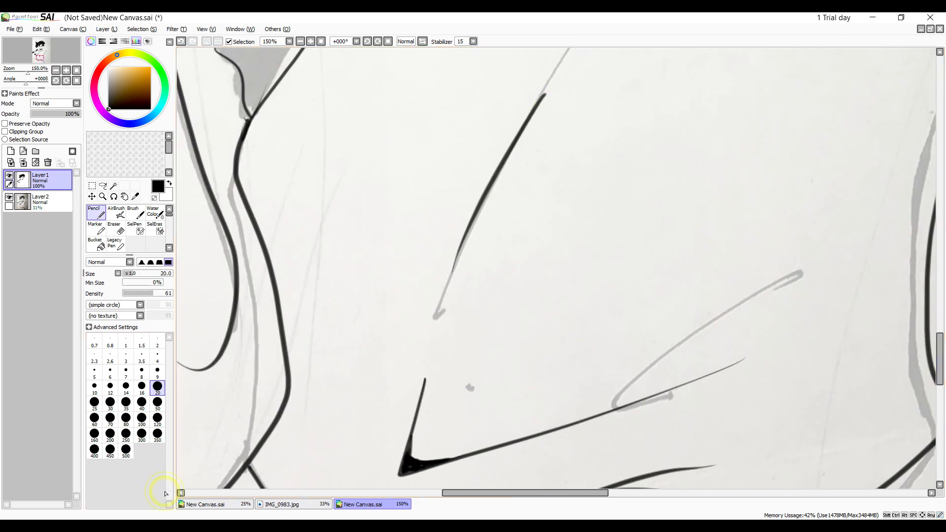
drag(799, 244, 828, 258)
key(ctrl+z)
mouse_move(780, 331)
mouse_down()
mouse_move(873, 283)
mouse_move(846, 309)
mouse_up()
key(ctrl+minus)
key(ctrl+minus)
key(ctrl+minus)
key(ctrl+minus)
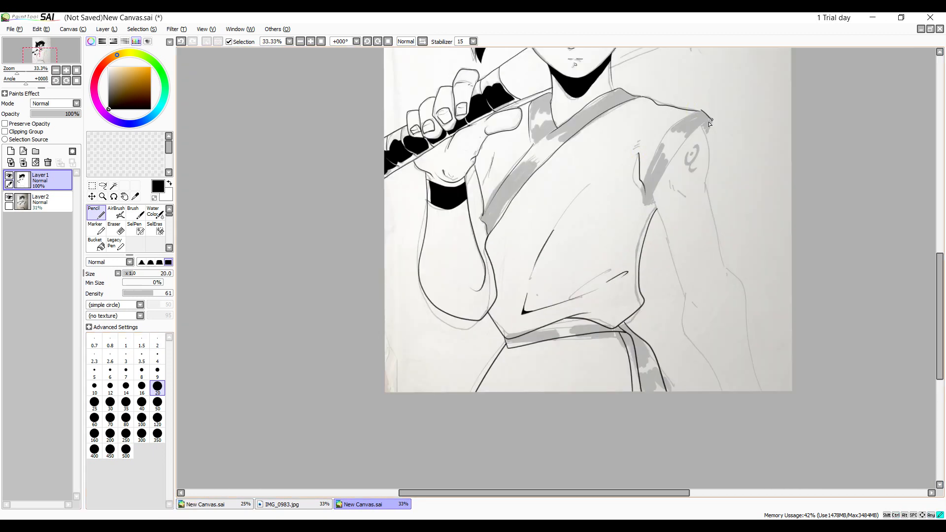
Outline the sleeve's band from shoulder to armpit with its folded corner, and trace the upper arm's outer edge and creases.
key(ctrl+plus)
key(ctrl+plus)
key(e)
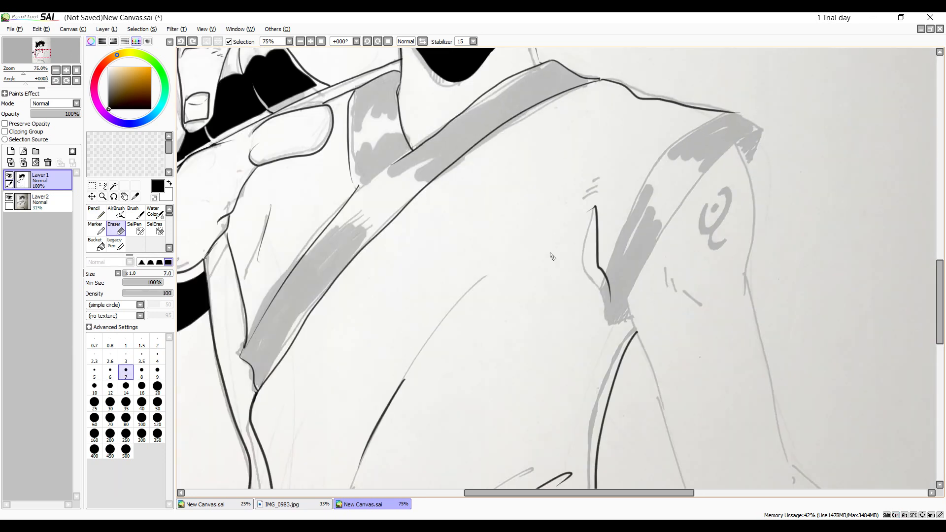
key(n)
mouse_move(764, 129)
mouse_down()
mouse_move(678, 202)
mouse_move(630, 315)
mouse_up()
mouse_move(605, 274)
mouse_down()
mouse_move(647, 175)
mouse_move(737, 112)
mouse_move(610, 325)
mouse_up()
drag(736, 113, 761, 128)
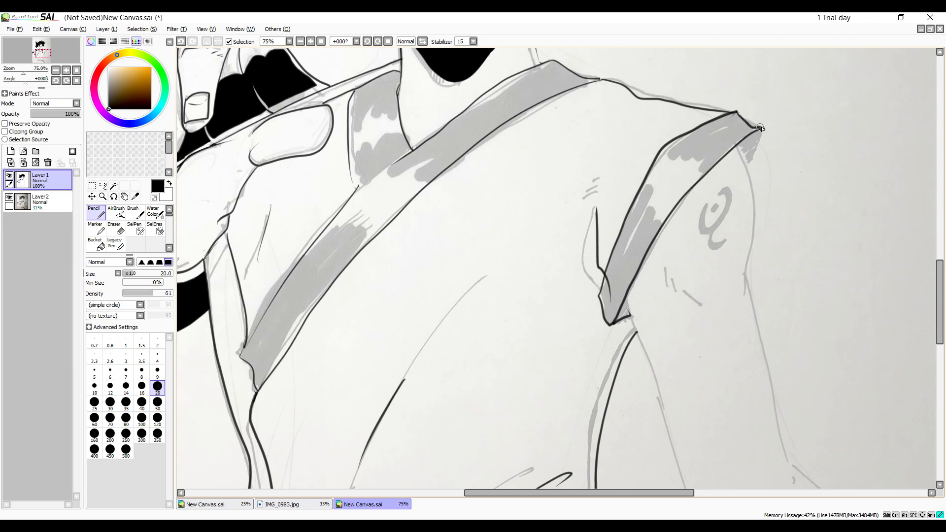
drag(743, 163, 740, 285)
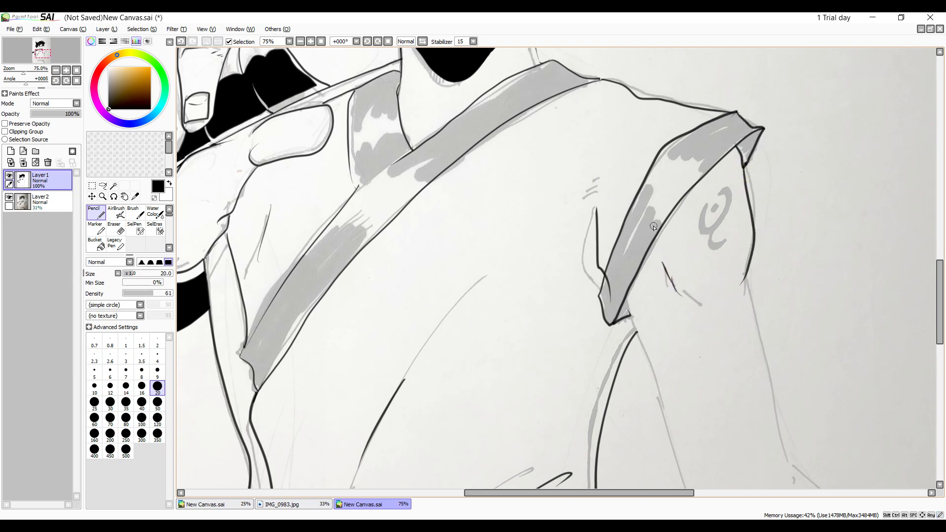
drag(684, 289, 706, 299)
Outline the jagged ends of the dark patches on the sleeve band and on both sides of the robe's collar.
drag(630, 212, 660, 225)
drag(663, 158, 688, 166)
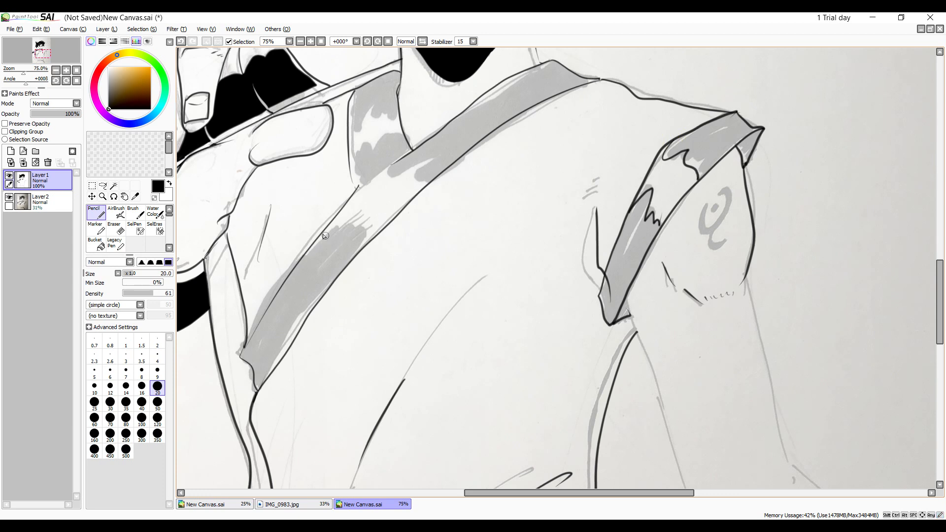
drag(333, 222, 356, 250)
drag(392, 164, 418, 173)
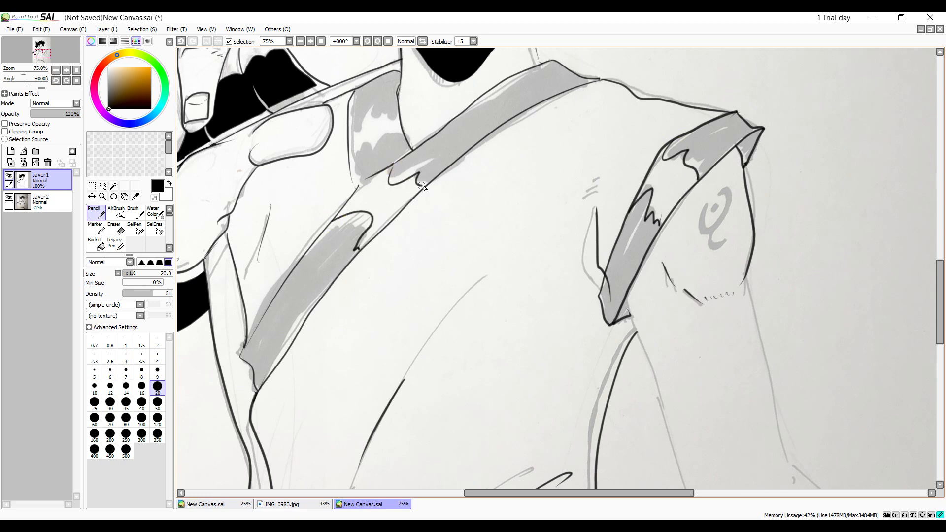
mouse_move(357, 183)
mouse_down()
mouse_move(358, 143)
mouse_move(396, 135)
mouse_move(398, 119)
mouse_up()
Trace both edges of the hanging arm down to the canvas's lower edge and add short crease marks at the elbow.
drag(636, 492, 677, 493)
drag(941, 318, 940, 350)
click(116, 227)
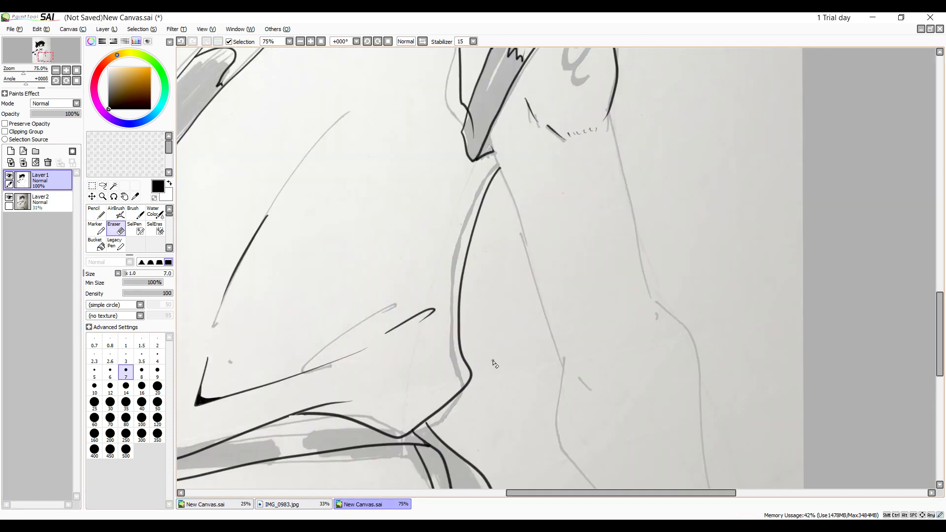
key(n)
drag(491, 147, 593, 462)
drag(609, 105, 672, 329)
scroll(571, 235, down, 5)
drag(569, 232, 645, 377)
drag(666, 108, 725, 377)
drag(641, 183, 637, 186)
drag(647, 182, 644, 185)
Repair the inner forearm line below the elbow by erasing its overlapping ends and bridging the gap with a black stroke.
key(e)
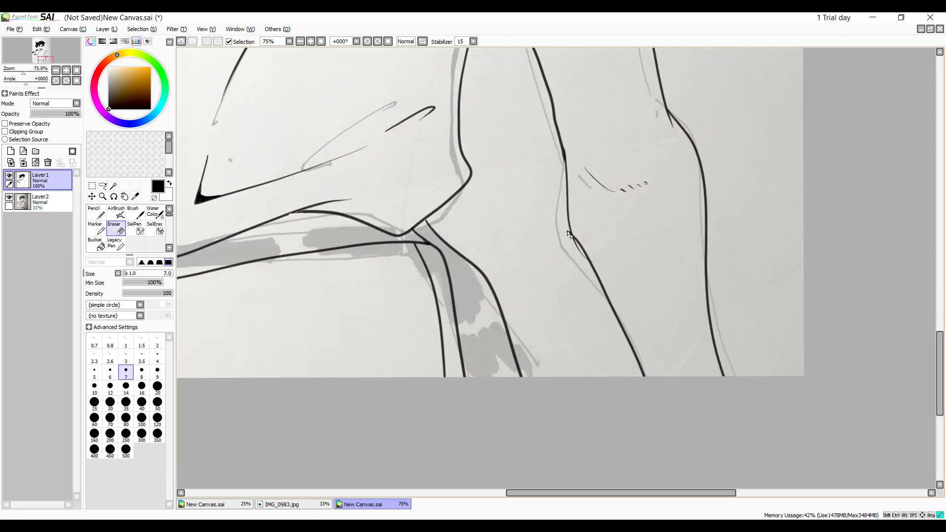
key(n)
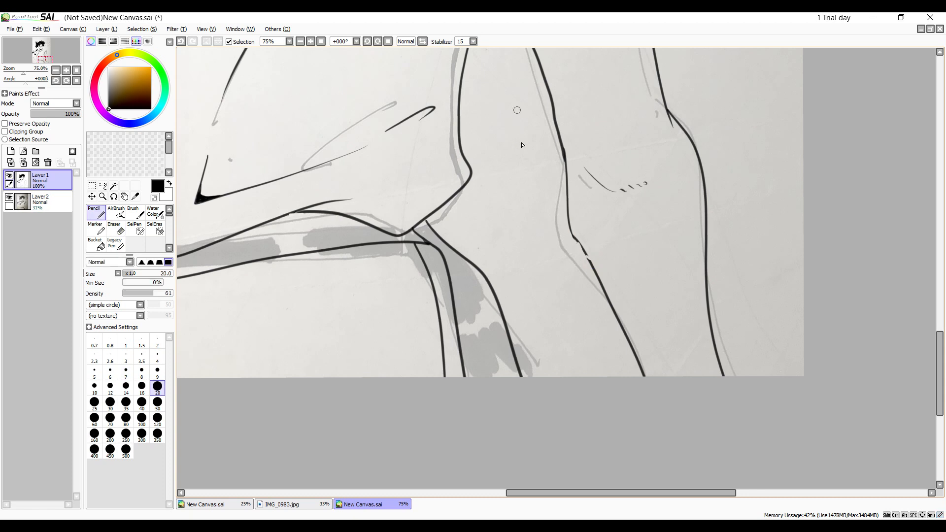
scroll(564, 168, up, 4)
drag(940, 399, 939, 420)
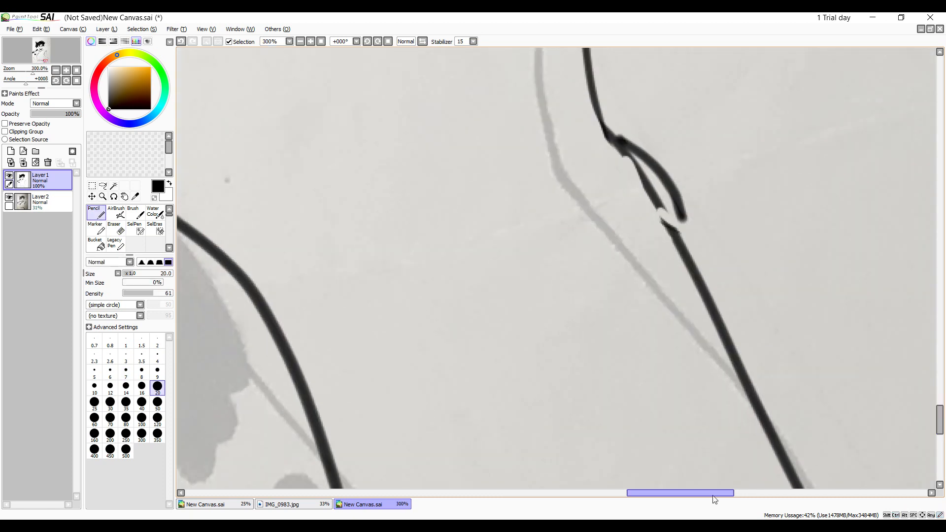
drag(711, 494, 741, 494)
key(e)
drag(467, 210, 434, 157)
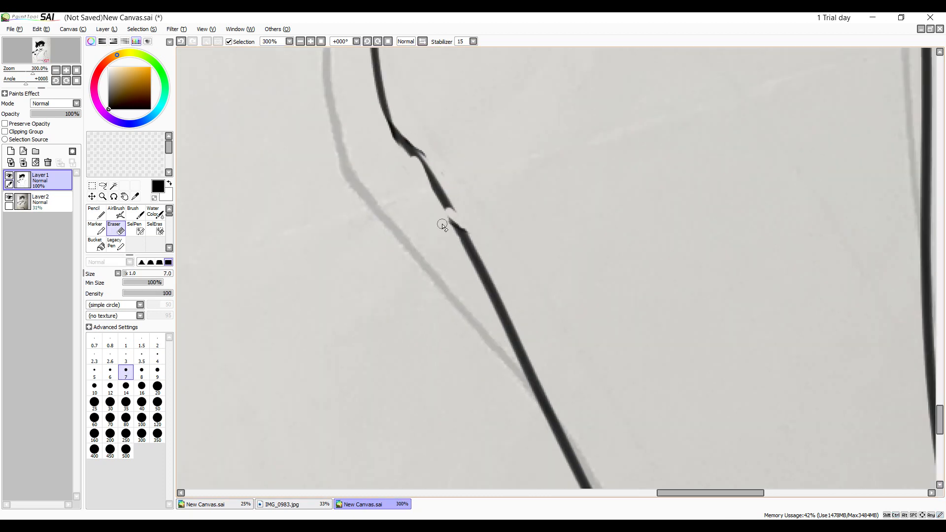
key(n)
mouse_move(446, 205)
mouse_down()
mouse_move(475, 244)
mouse_move(464, 233)
mouse_up()
key(e)
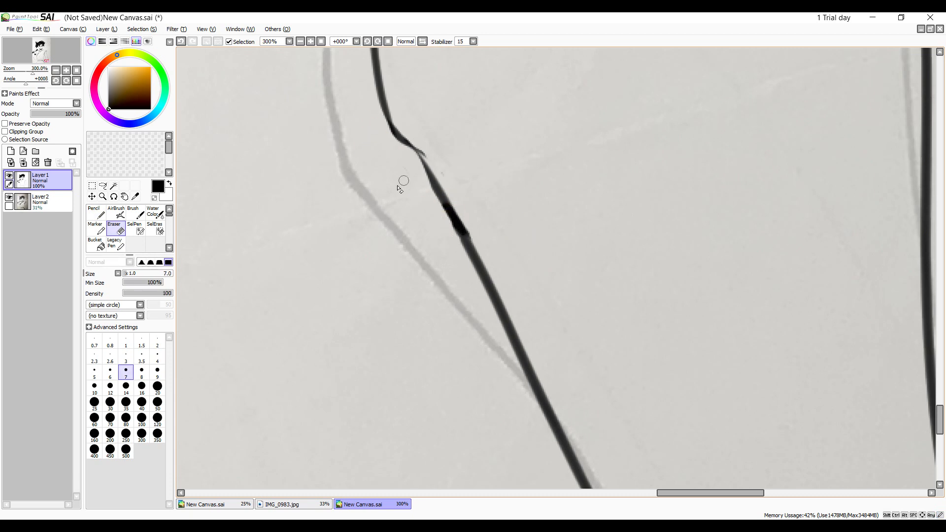
scroll(478, 232, down, 9)
scroll(296, 282, up, 1)
drag(939, 313, 931, 223)
click(114, 186)
click(339, 318)
key(ctrl+z)
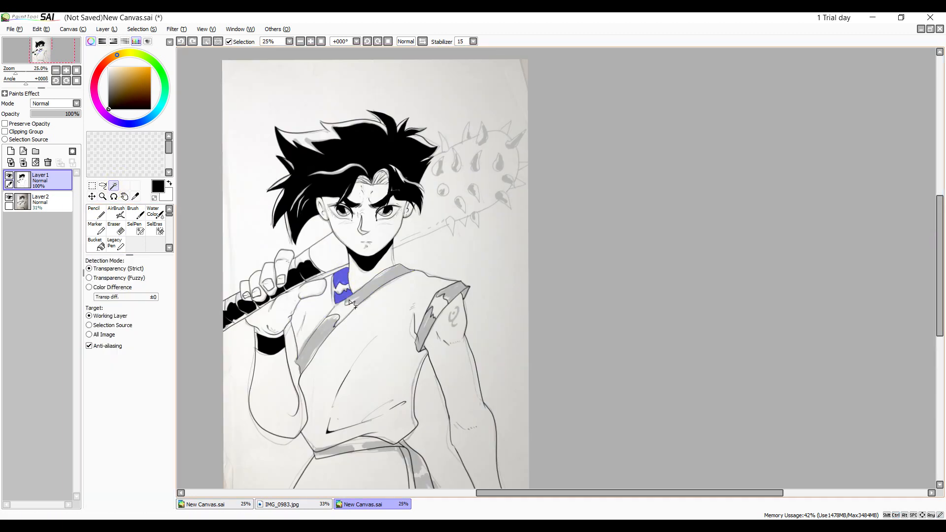
key(ctrl+d)
Select the outlined dark patches on the robe's collar and sleeve band and fill them with black.
scroll(346, 255, up, 2)
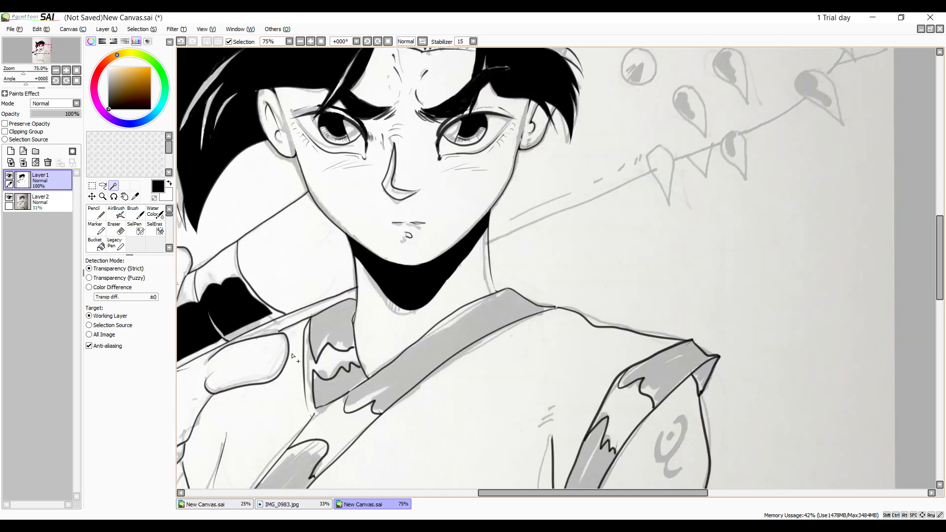
key(n)
click(113, 186)
click(334, 325)
click(335, 389)
click(298, 462)
click(422, 363)
click(590, 458)
click(663, 375)
click(647, 292)
click(700, 381)
scroll(670, 351, down, 4)
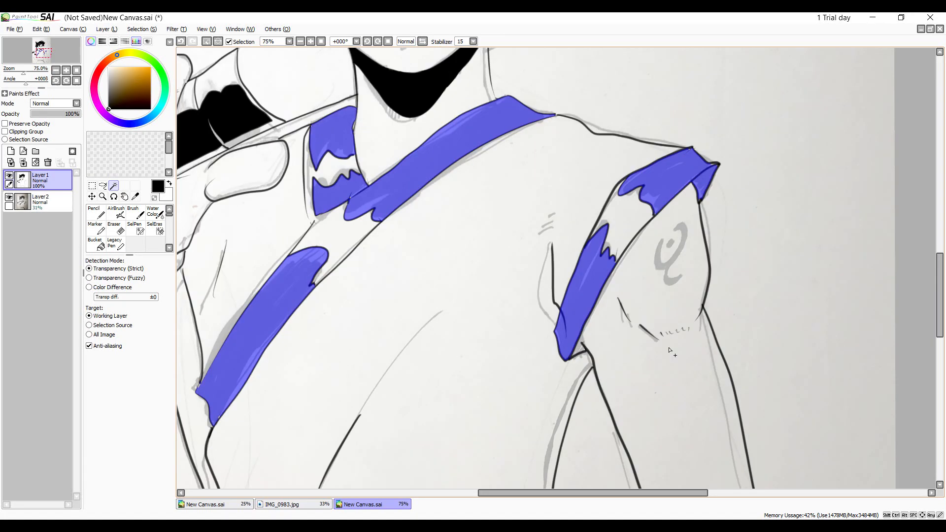
key(ctrl+f)
key(ctrl+d)
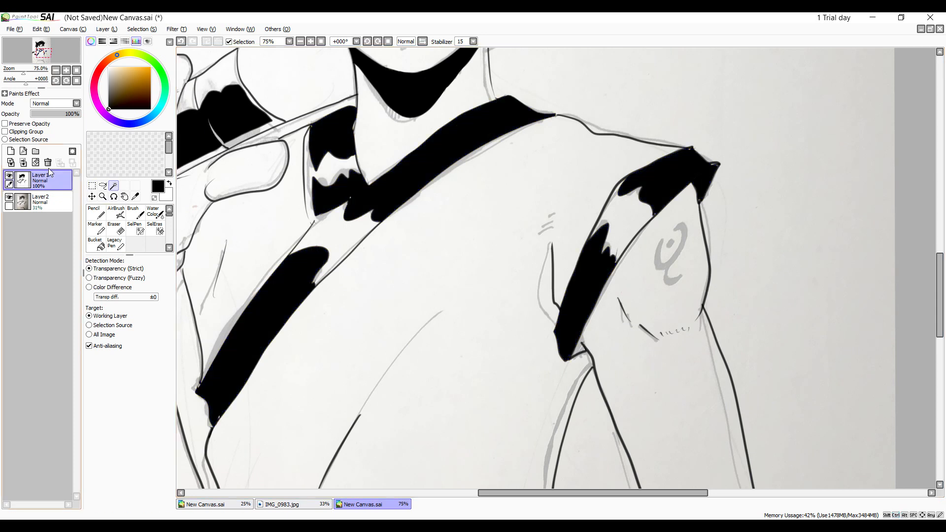
Hatch the small corner beneath the sleeve band's lower end at the armpit in black.
click(96, 213)
drag(582, 346, 587, 348)
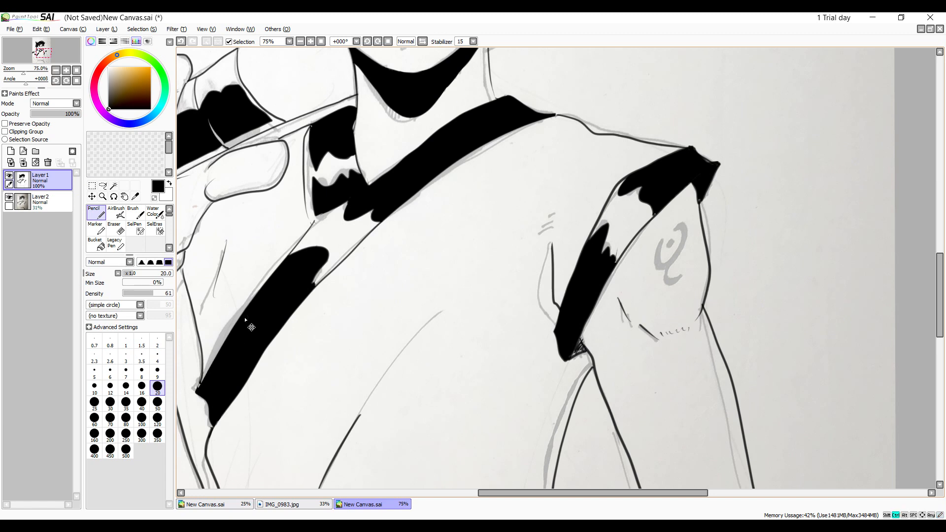
scroll(252, 327, down, 3)
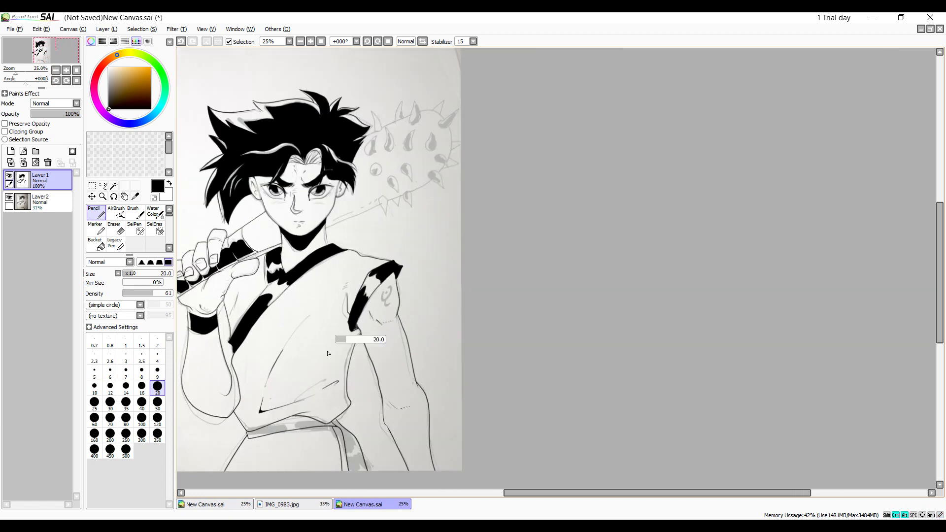
scroll(327, 351, up, 3)
key(Down)
key(Up)
key(Up)
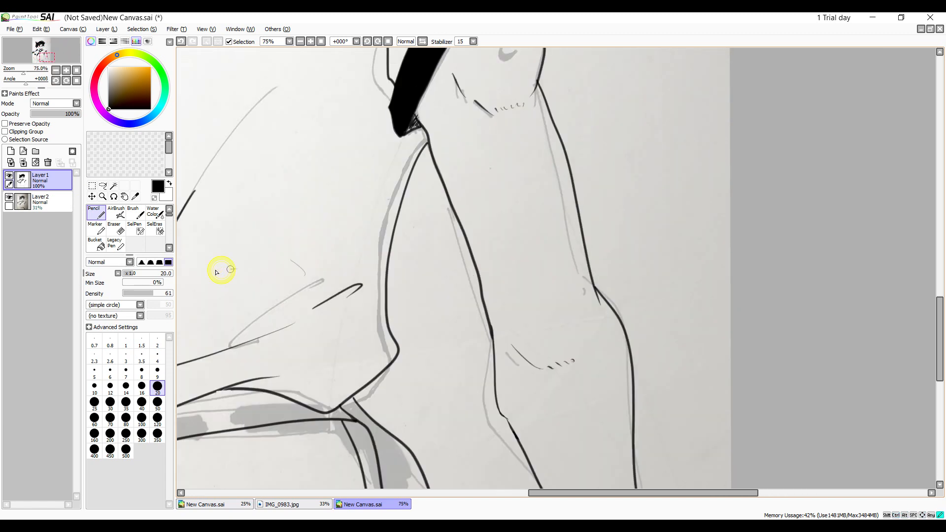
drag(229, 270, 381, 305)
key(Left)
key(Left)
drag(526, 322, 523, 341)
key(ctrl+z)
Outline the dark patches and the small fold shadow on the belt around the waist in black.
mouse_move(570, 494)
mouse_down()
mouse_move(646, 498)
mouse_move(588, 498)
mouse_up()
scroll(646, 498, up, 3)
drag(333, 295, 579, 250)
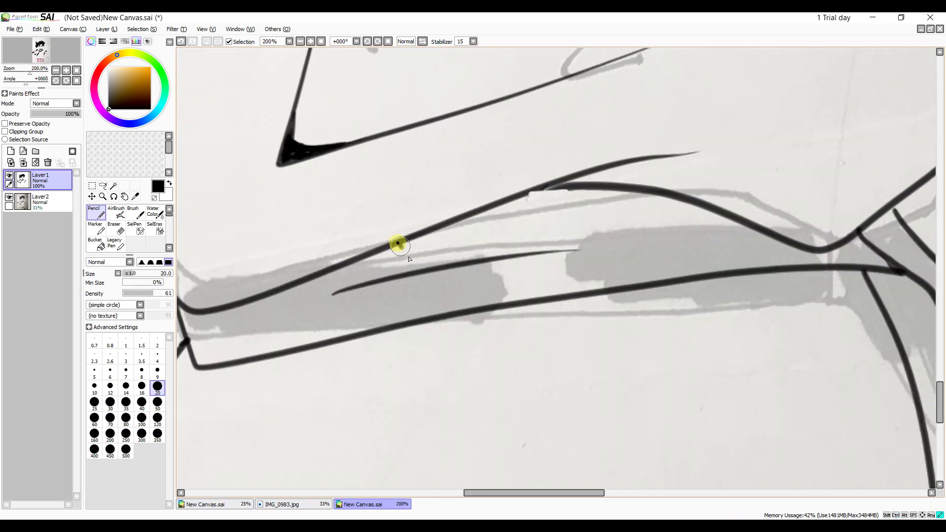
drag(398, 242, 449, 265)
drag(498, 260, 492, 306)
mouse_move(757, 233)
mouse_down()
mouse_move(572, 262)
mouse_move(595, 286)
mouse_up()
mouse_move(632, 191)
mouse_down()
mouse_move(648, 206)
mouse_move(691, 202)
mouse_up()
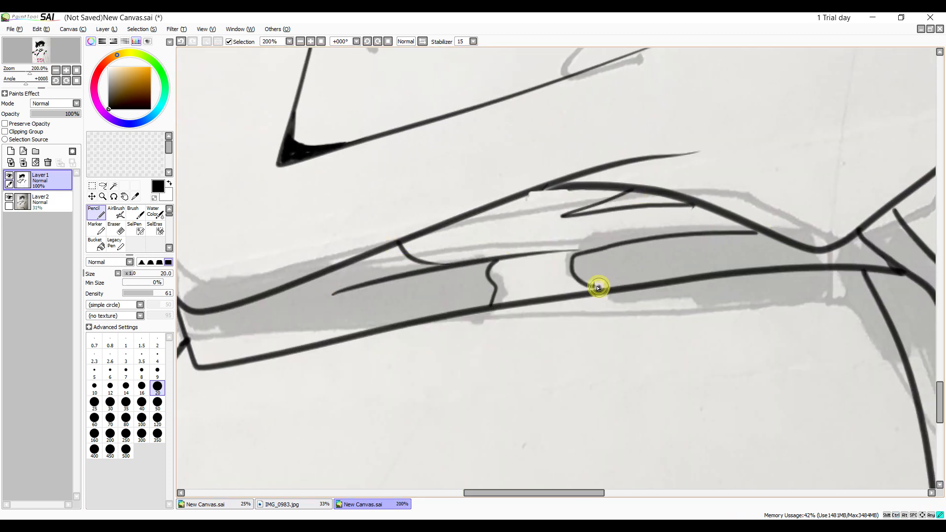
drag(594, 285, 602, 293)
Outline the two dark patches on the belt's hanging end in black.
drag(567, 493, 659, 495)
mouse_move(939, 402)
mouse_down()
mouse_move(940, 416)
mouse_move(939, 287)
mouse_up()
scroll(938, 288, up, 2)
scroll(690, 301, down, 5)
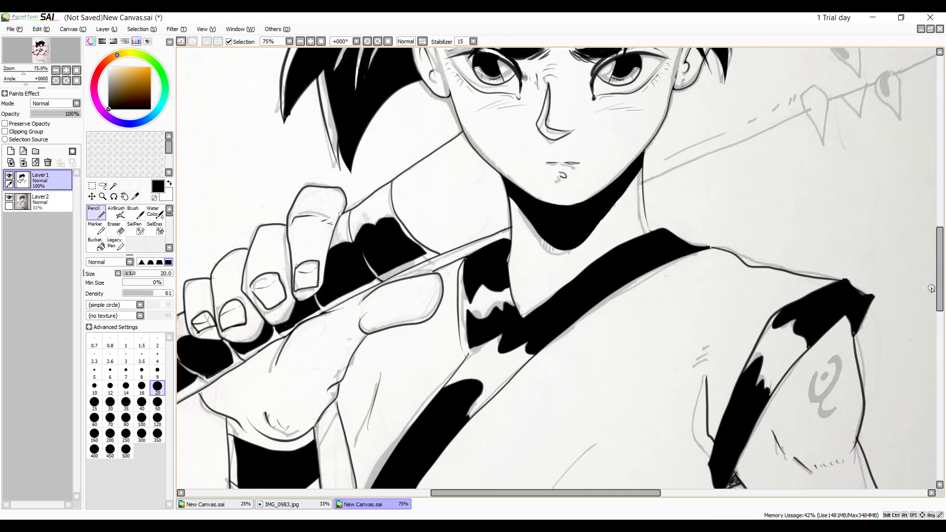
scroll(922, 396, up, 2)
key(ctrl+z)
drag(714, 383, 758, 381)
drag(721, 270, 707, 323)
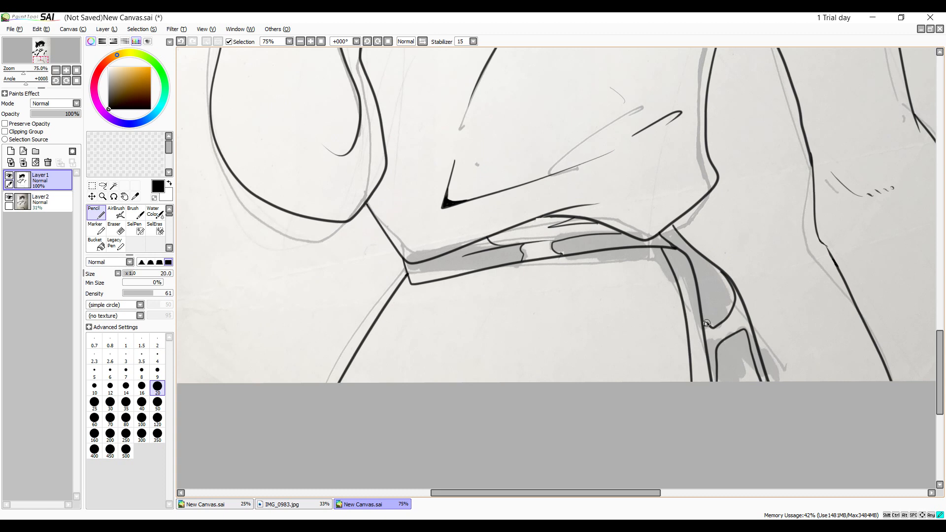
Select the outlined patches on the waist belt and its hanging end and fill them with black.
click(114, 185)
click(503, 255)
click(592, 244)
click(576, 222)
click(710, 290)
click(733, 356)
key(ctrl+f)
key(ctrl+d)
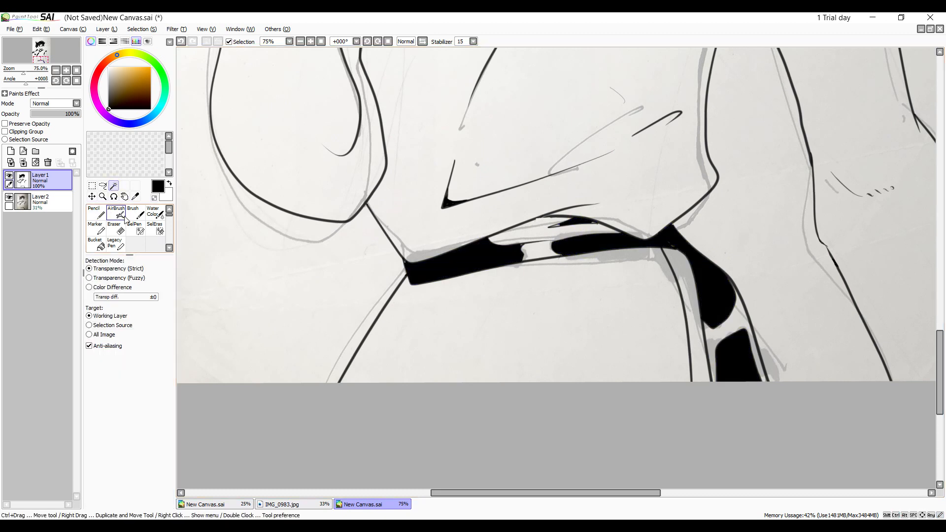
Add short shading strokes to the belt's upper fold and outline the jagged shadow on the hanging end's inner strip, undoing its hatching.
click(97, 213)
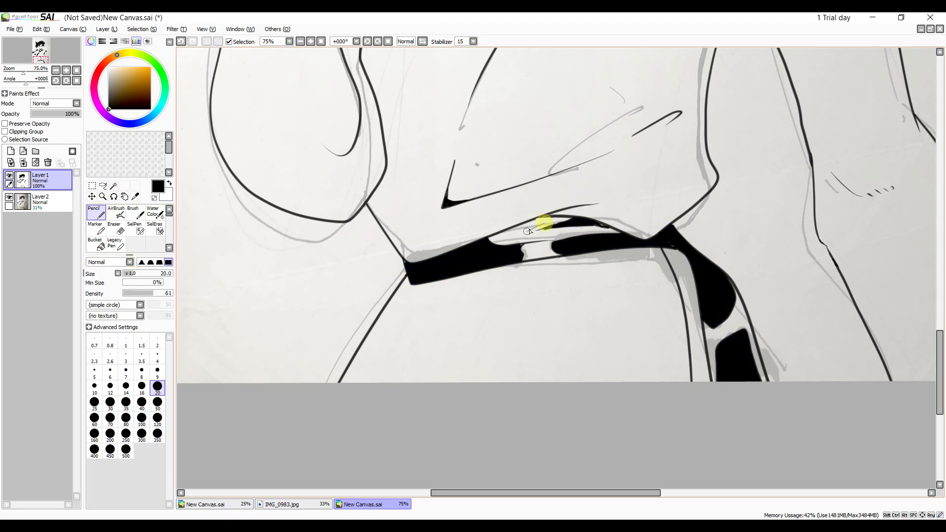
scroll(674, 235, down, 4)
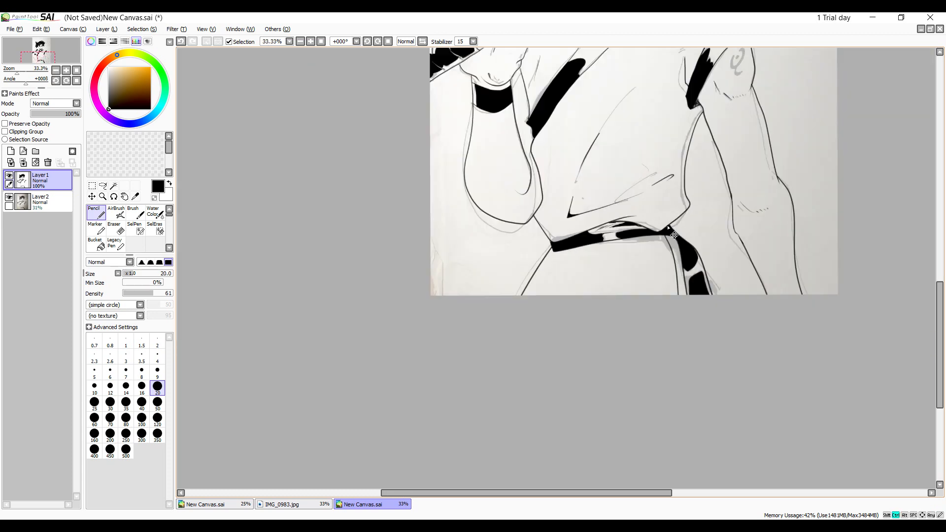
scroll(674, 235, up, 5)
drag(940, 370, 940, 385)
mouse_move(665, 168)
mouse_down()
mouse_move(684, 176)
mouse_move(672, 191)
mouse_move(698, 200)
mouse_move(699, 236)
mouse_move(668, 161)
mouse_move(697, 210)
mouse_up()
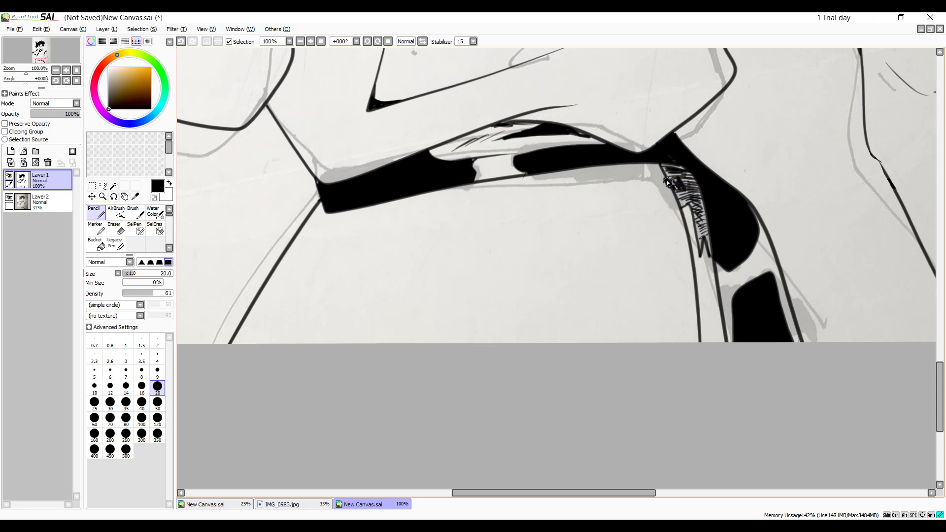
key(ctrl+z)
key(ctrl+z)
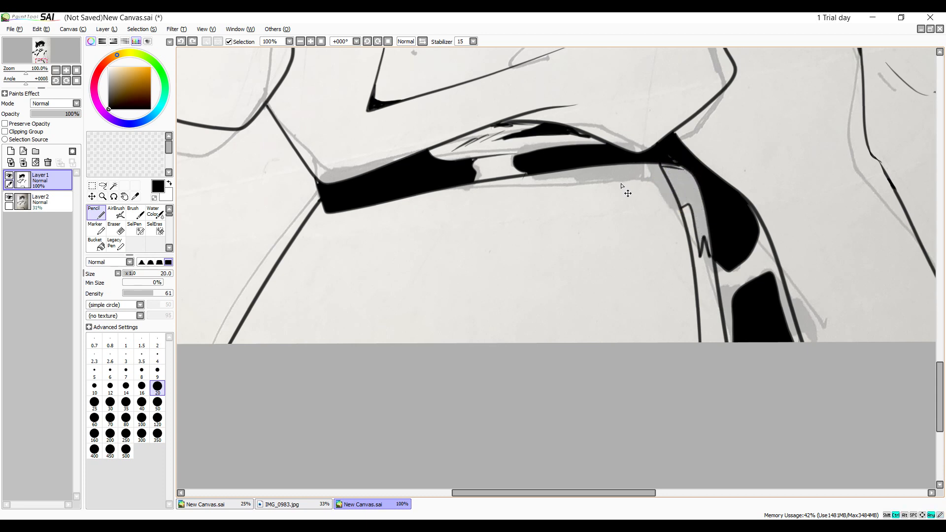
Select the jagged shadow at the top of the belt's inner hanging strip and fill it with black.
click(114, 187)
click(685, 190)
key(ctrl+f)
key(ctrl+d)
Hatch the lower part of the belt's inner hanging strip and cover it with solid black at brush size 40.
click(96, 216)
drag(699, 240, 719, 339)
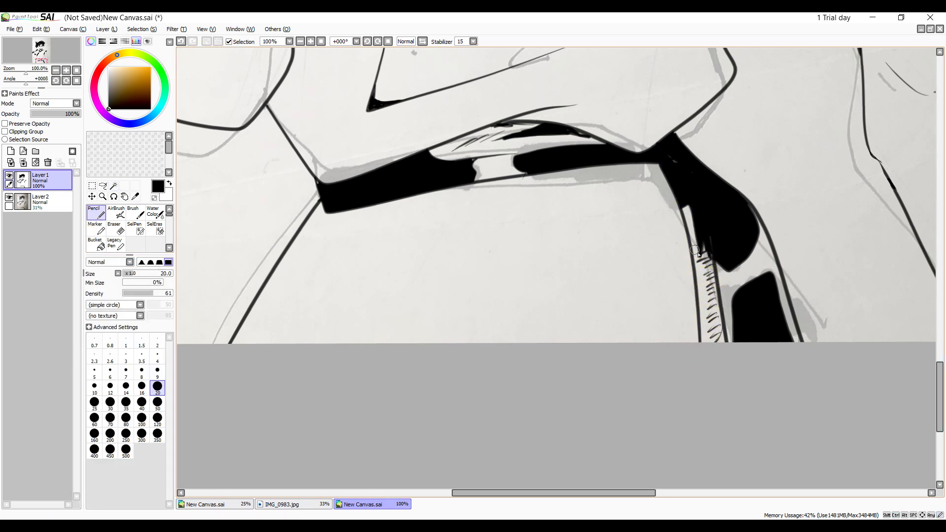
drag(704, 283, 720, 264)
scroll(714, 265, down, 4)
scroll(714, 265, up, 6)
scroll(713, 265, down, 1)
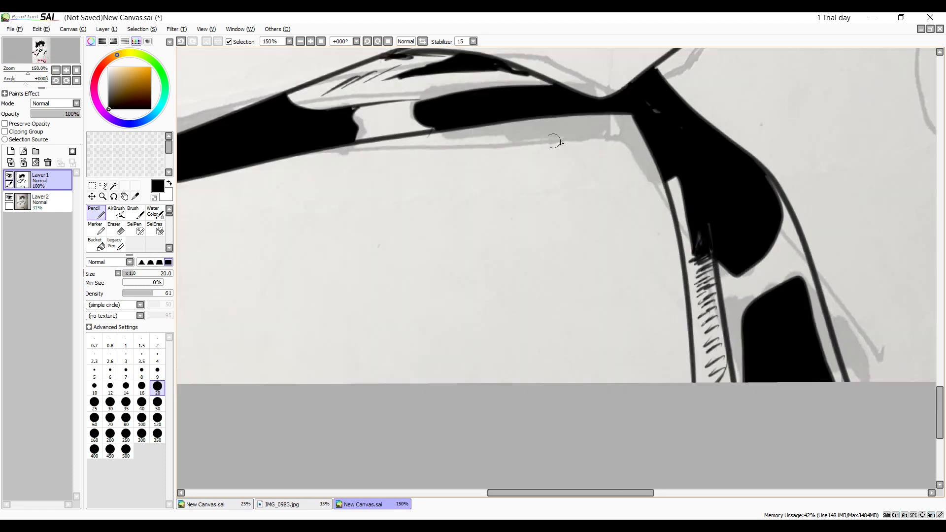
click(142, 404)
mouse_move(712, 335)
mouse_down()
mouse_move(703, 232)
mouse_move(714, 376)
mouse_move(671, 191)
mouse_move(705, 269)
mouse_move(718, 389)
mouse_up()
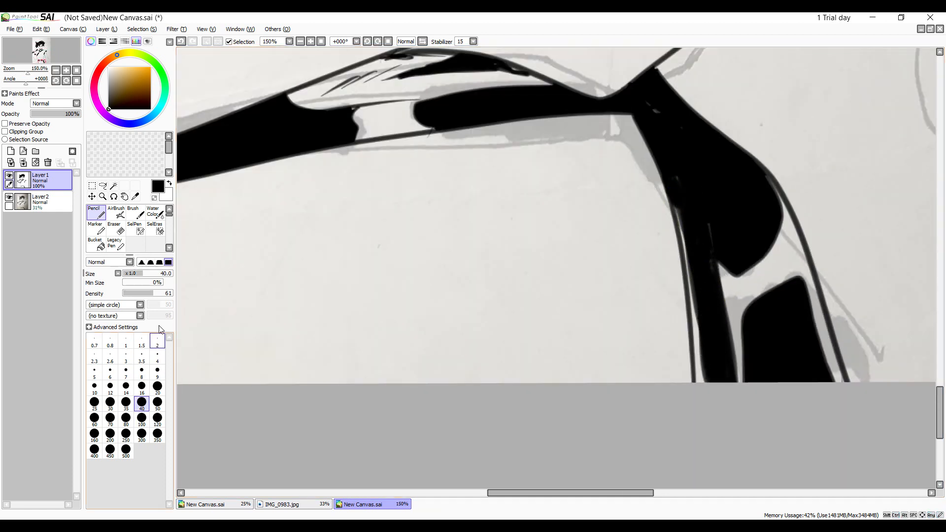
Draw a white separating line between the two blackened strips of the belt's hanging end at brush size 16.
drag(719, 271, 671, 165)
key(ctrl+z)
click(142, 388)
drag(722, 271, 680, 165)
scroll(676, 279, down, 4)
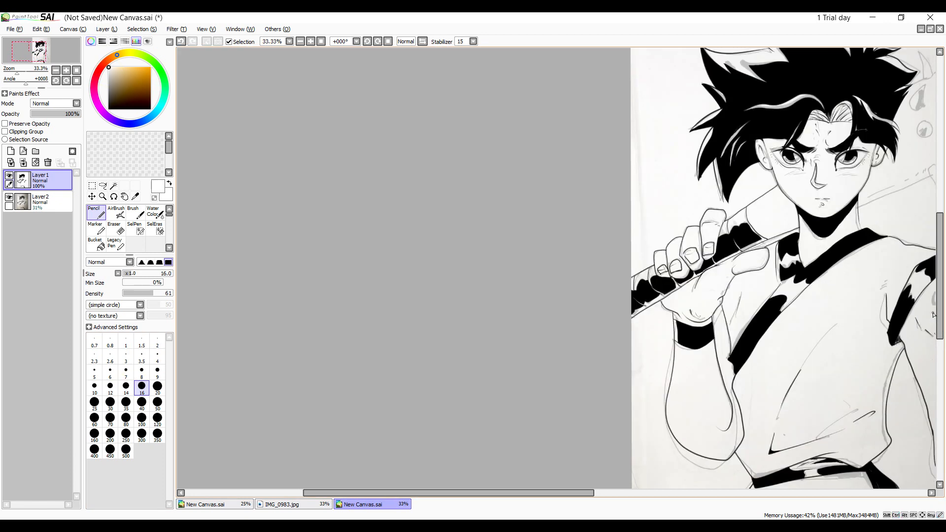
Trace the teardrop-shaped spikes along the lower edge of the club head in black.
mouse_move(525, 493)
mouse_down()
mouse_move(630, 480)
mouse_move(691, 485)
mouse_up()
drag(939, 267, 938, 236)
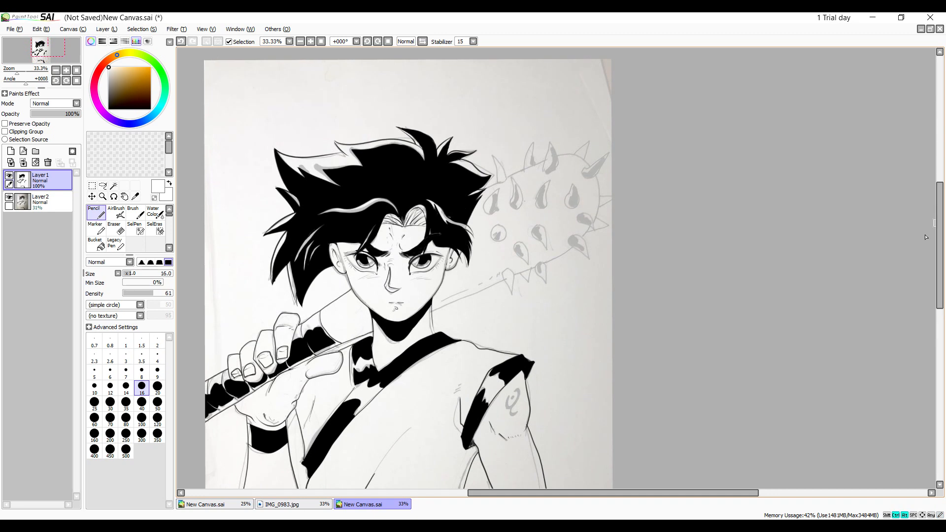
scroll(927, 237, up, 3)
scroll(926, 237, up, 1)
drag(743, 493, 673, 492)
drag(939, 217, 939, 232)
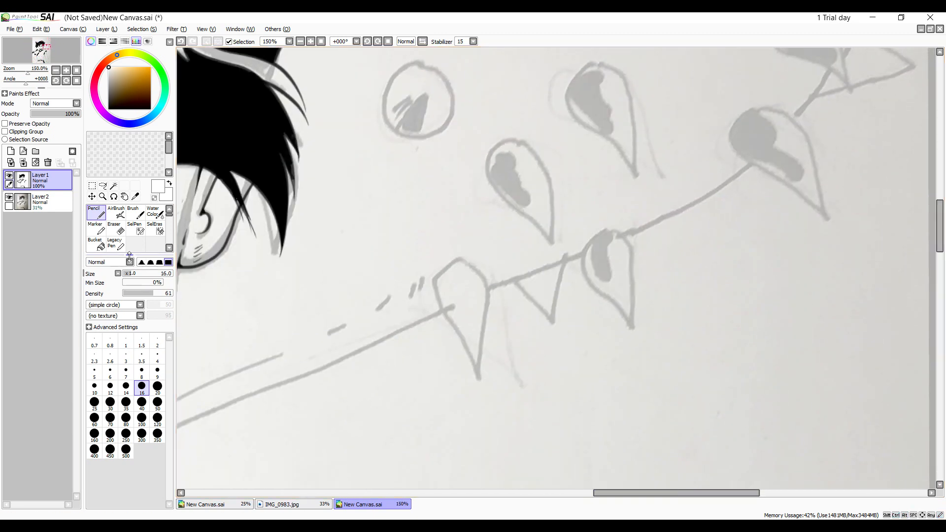
key(ctrl+z)
click(150, 109)
mouse_move(468, 265)
mouse_down()
mouse_move(486, 374)
mouse_move(493, 338)
mouse_up()
drag(621, 224, 624, 235)
drag(789, 118, 816, 218)
drag(789, 120, 820, 216)
Trace the round stud, the two teardrop spikes in the club head's middle and the spike at its lower right edge.
drag(940, 234, 940, 212)
drag(601, 237, 628, 338)
drag(599, 235, 628, 337)
drag(515, 314, 555, 413)
drag(407, 234, 414, 234)
drag(836, 201, 842, 276)
drag(836, 202, 841, 285)
key(w)
click(834, 301)
key(ctrl+d)
click(833, 300)
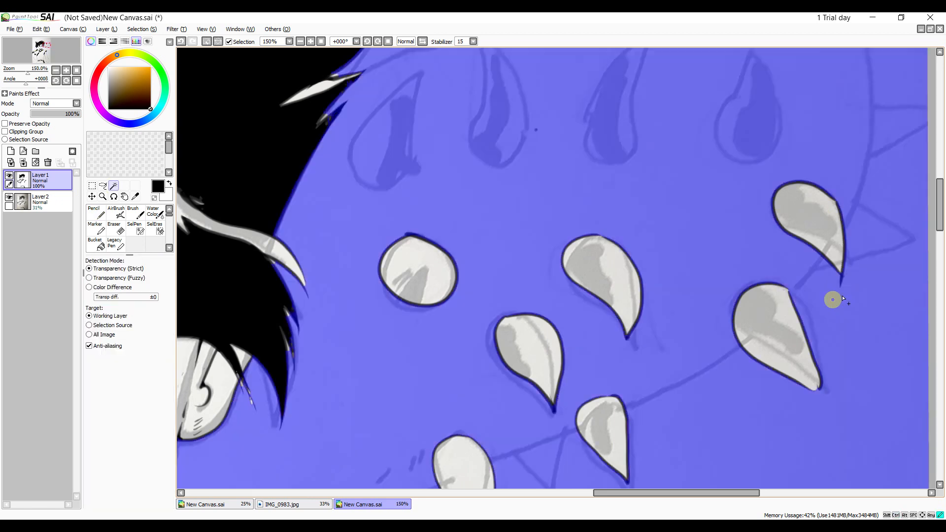
key(e)
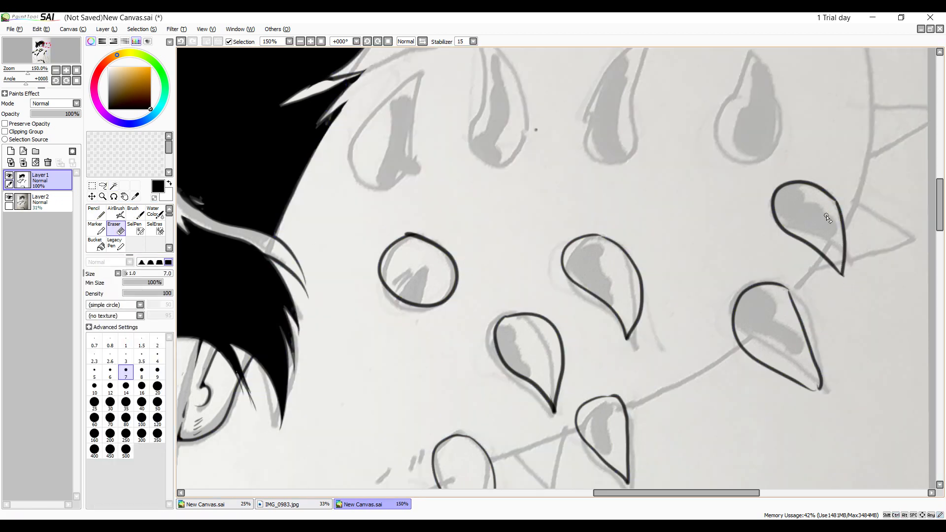
Trace the row of four upright teardrop spikes across the upper part of the club head in black.
key(n)
scroll(421, 283, up, 4)
mouse_move(422, 283)
mouse_down()
mouse_move(342, 367)
mouse_move(422, 283)
mouse_up()
mouse_move(478, 237)
mouse_down()
mouse_move(488, 247)
mouse_move(477, 235)
mouse_up()
mouse_move(651, 245)
mouse_down()
mouse_move(650, 319)
mouse_move(650, 245)
mouse_up()
mouse_move(751, 266)
mouse_down()
mouse_move(714, 320)
mouse_move(749, 256)
mouse_up()
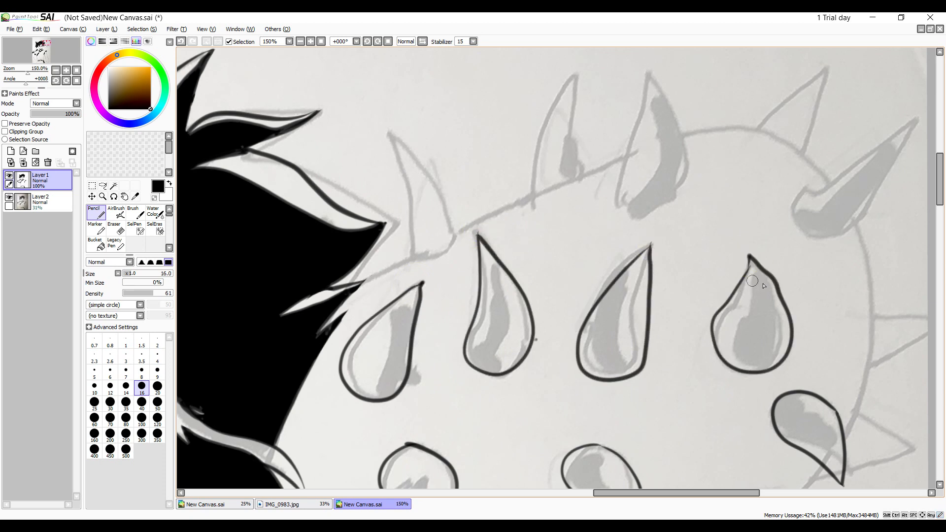
Trace the large teardrop spikes standing out at the upper left, top and upper right of the club head.
drag(650, 92, 663, 124)
key(ctrl+z)
mouse_move(652, 75)
mouse_down()
mouse_move(657, 204)
mouse_move(653, 78)
mouse_up()
drag(417, 257, 415, 245)
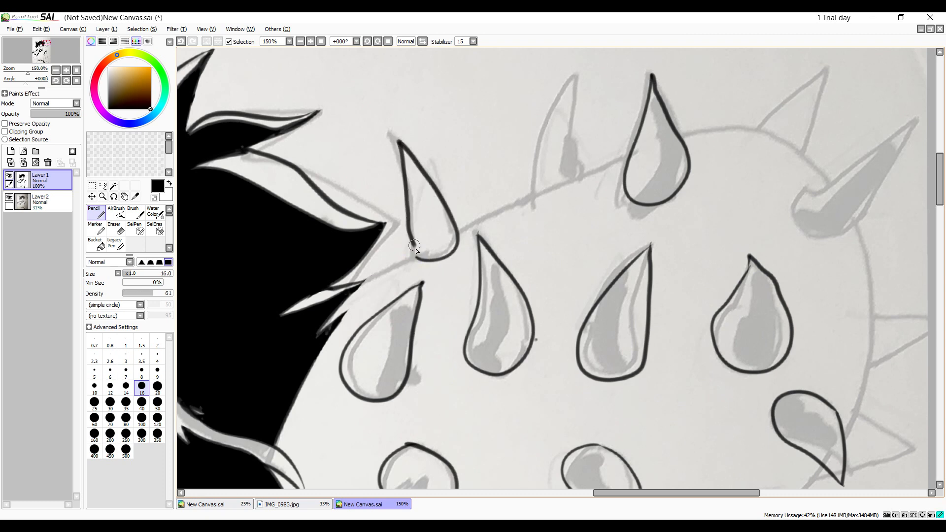
drag(914, 115, 904, 123)
Trace the club head's upper outline between the spikes and add the two smaller spikes behind it.
drag(362, 280, 613, 154)
drag(536, 193, 602, 157)
mouse_move(682, 134)
mouse_down()
mouse_move(719, 130)
mouse_move(829, 180)
mouse_up()
drag(758, 130, 802, 150)
Trace the club head's right-hand outline and the pointed spikes projecting from it.
drag(683, 493, 738, 493)
drag(940, 171, 940, 192)
mouse_move(605, 63)
mouse_down()
mouse_move(619, 132)
mouse_move(591, 272)
mouse_up()
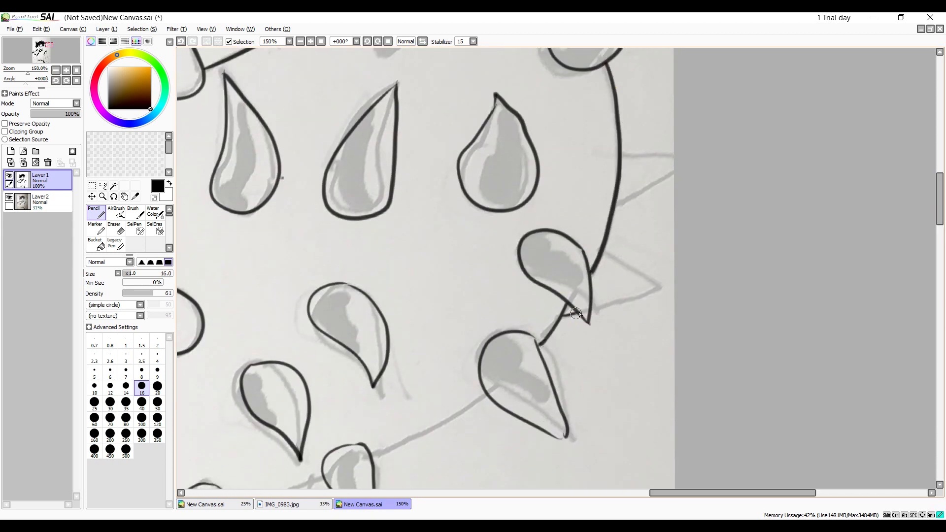
drag(575, 314, 614, 251)
drag(675, 166, 619, 149)
Trace the club head's lower outline between the spikes, including the small triangular spike.
drag(940, 207, 940, 236)
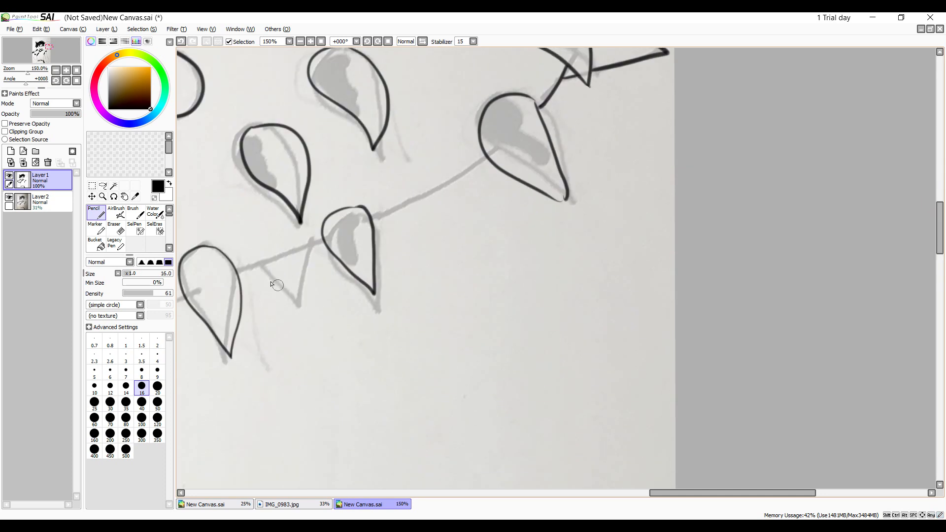
mouse_move(249, 269)
mouse_down()
mouse_move(323, 241)
mouse_move(313, 242)
mouse_up()
drag(372, 217, 488, 158)
Trace the lower edge of the club's shaft and the broken line of dashes running parallel above it.
drag(745, 493, 600, 504)
drag(315, 434, 636, 291)
drag(345, 407, 543, 309)
drag(539, 313, 550, 306)
drag(550, 307, 558, 302)
drag(561, 303, 570, 297)
drag(570, 298, 583, 292)
drag(587, 292, 616, 277)
Outline the curved tattoo symbol and its central dot on the upper arm in black.
scroll(602, 227, down, 8)
scroll(603, 228, up, 8)
drag(601, 494, 662, 495)
drag(939, 226, 940, 279)
drag(407, 268, 405, 268)
mouse_move(384, 269)
mouse_down()
mouse_move(407, 254)
mouse_move(425, 330)
mouse_up()
mouse_move(425, 330)
mouse_down()
mouse_move(402, 360)
mouse_move(388, 327)
mouse_up()
drag(389, 327, 384, 271)
Select the tattoo symbol and its central dot on the upper arm and fill them with black.
click(114, 186)
click(378, 310)
click(399, 277)
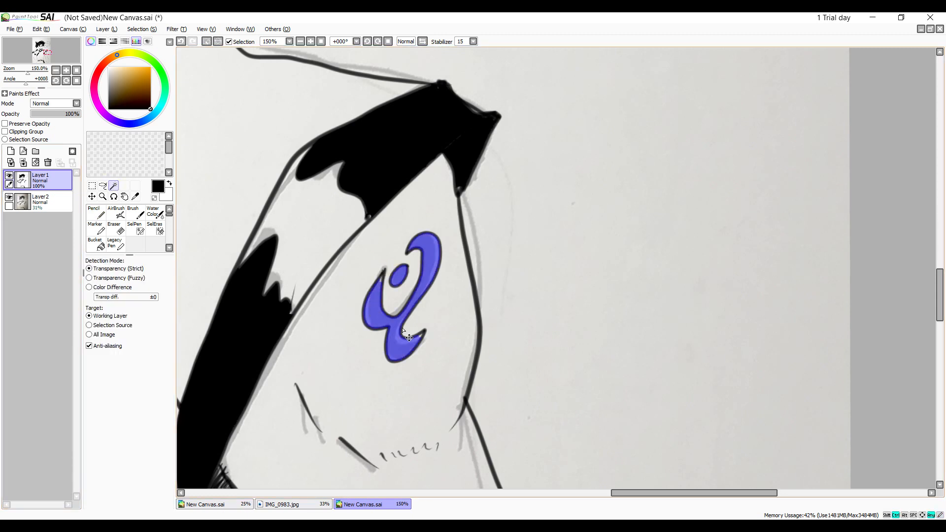
key(ctrl+f)
key(ctrl+d)
Touch up the tattoo's edge and add short hatch marks to the light gap in the sleeve band.
click(96, 212)
drag(377, 288, 382, 277)
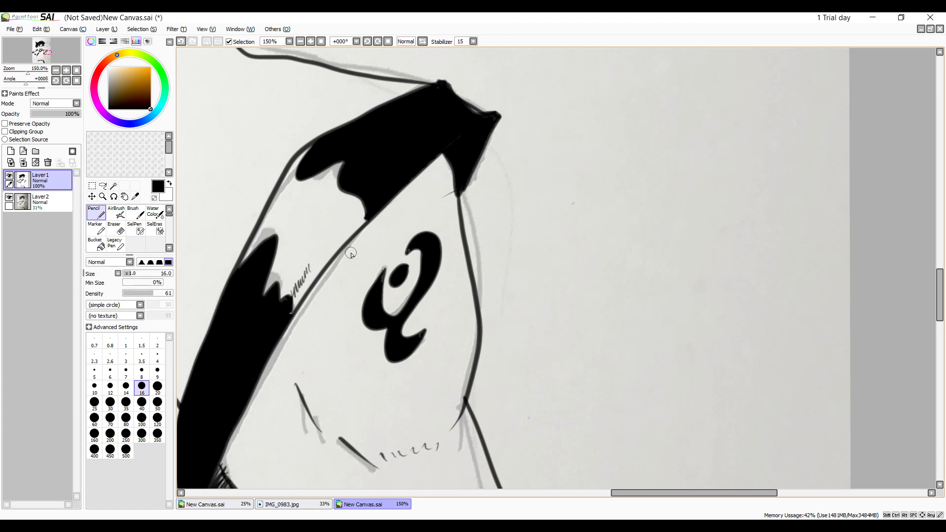
key(e)
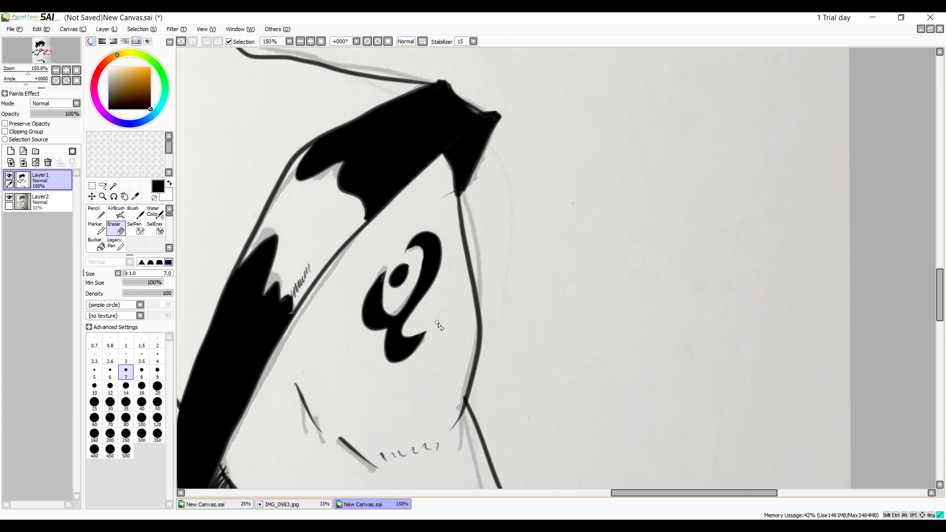
scroll(412, 274, down, 8)
key(n)
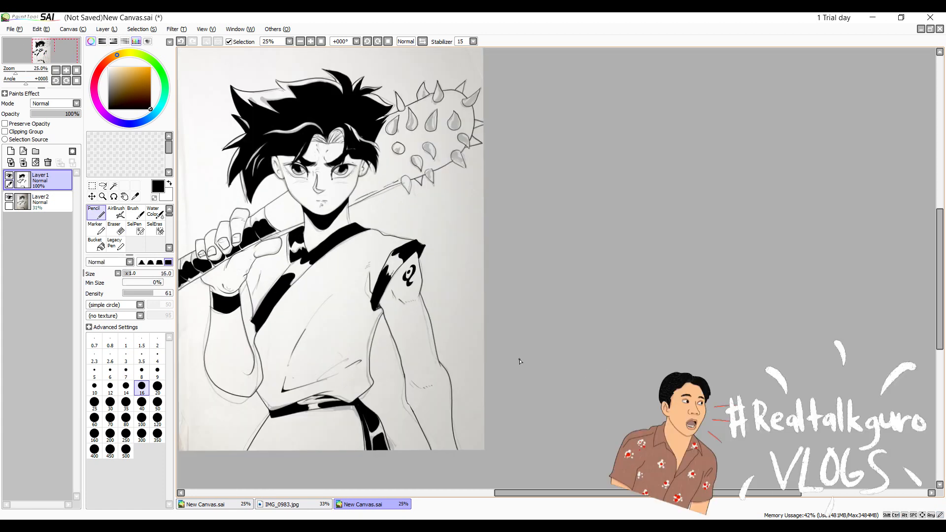
Hide the photographed sketch on Layer2 and inspect the inked line art on its own.
scroll(520, 361, left, 8)
mouse_move(554, 493)
mouse_down()
mouse_move(598, 494)
mouse_move(465, 497)
mouse_move(488, 492)
mouse_up()
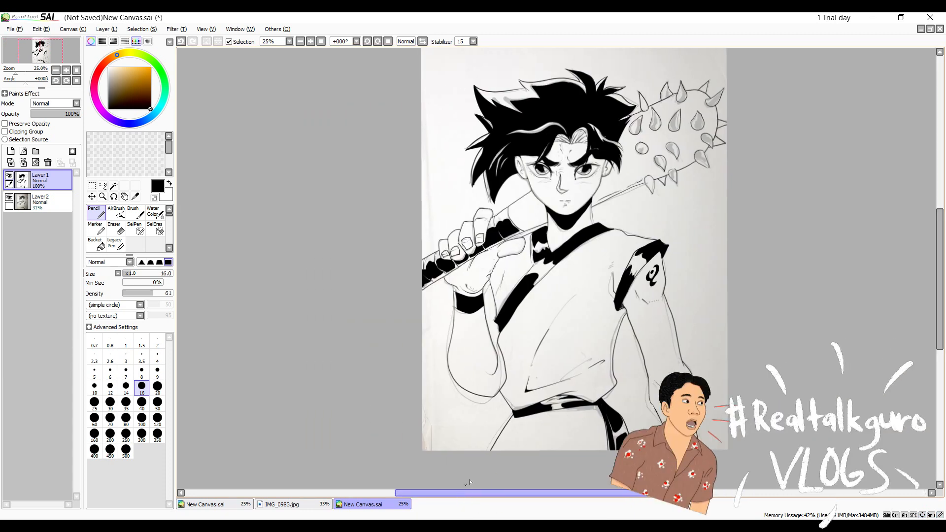
click(9, 198)
scroll(582, 253, up, 3)
scroll(585, 253, down, 1)
drag(942, 271, 943, 219)
scroll(944, 225, up, 1)
scroll(944, 225, down, 3)
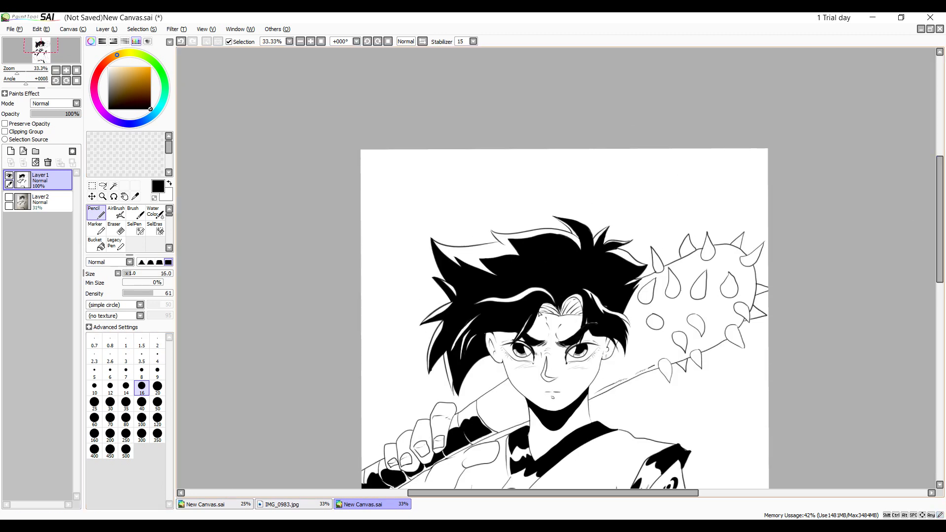